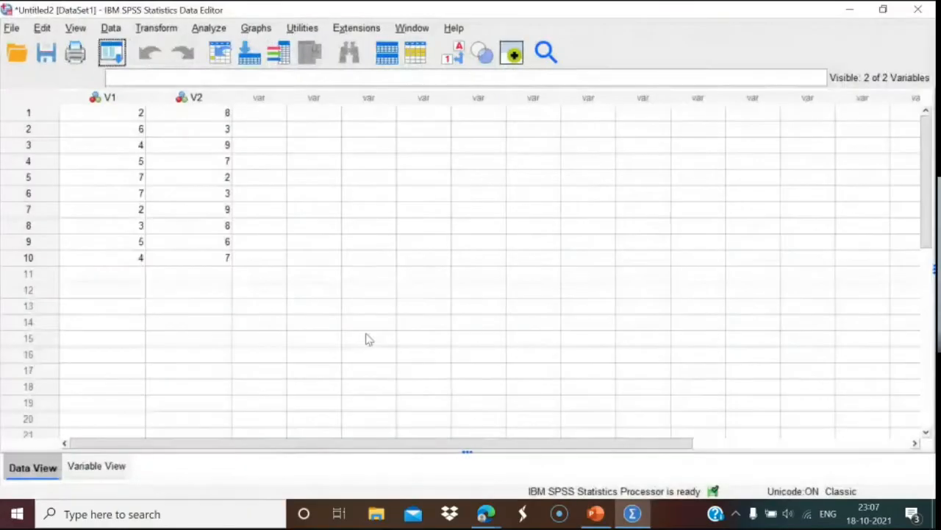
Name the first variable Fear and the second Confidence in Variable View, then return to Data View.
{"action": "left_click", "coordinate": [98, 467]}
{"action": "left_click", "coordinate": [100, 91]}
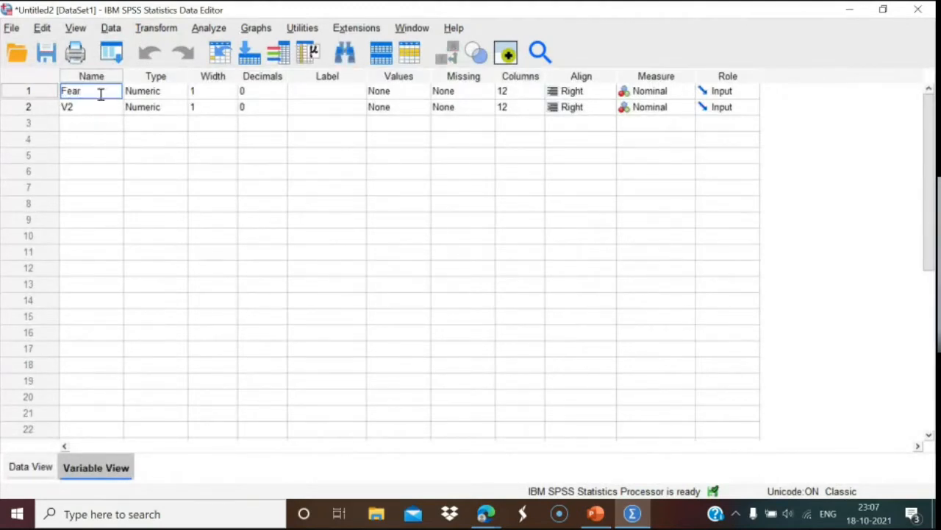
{"action": "left_click", "coordinate": [92, 106]}
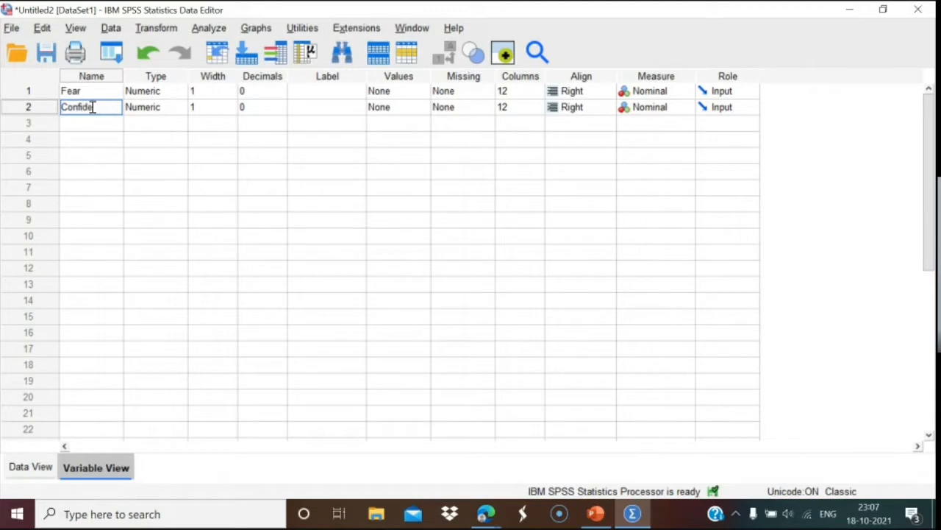
{"action": "left_click", "coordinate": [92, 139]}
{"action": "left_click", "coordinate": [28, 467]}
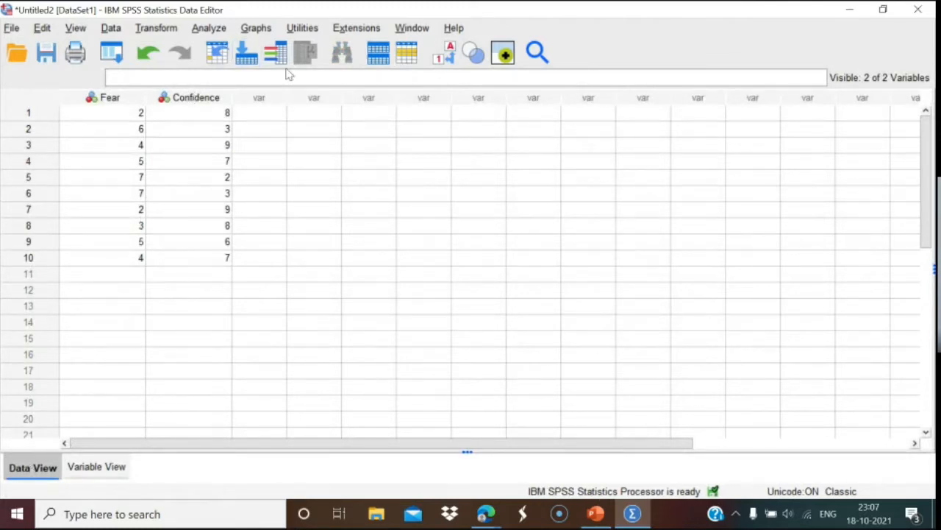
{"action": "left_click", "coordinate": [261, 31]}
Open the Simple Scatter definition dialog from Graphs > Legacy Dialogs > Scatter/Dot.
{"action": "mouse_move", "coordinate": [294, 169]}
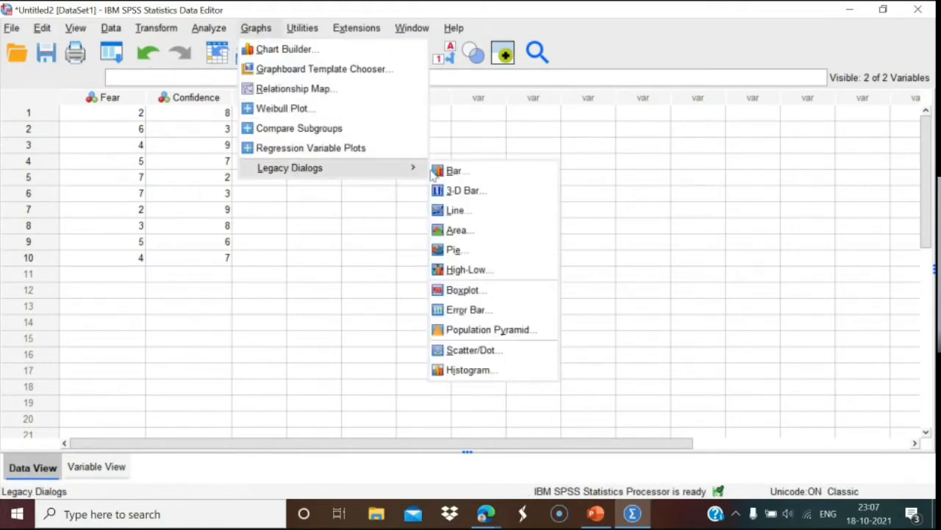
{"action": "left_click", "coordinate": [471, 350]}
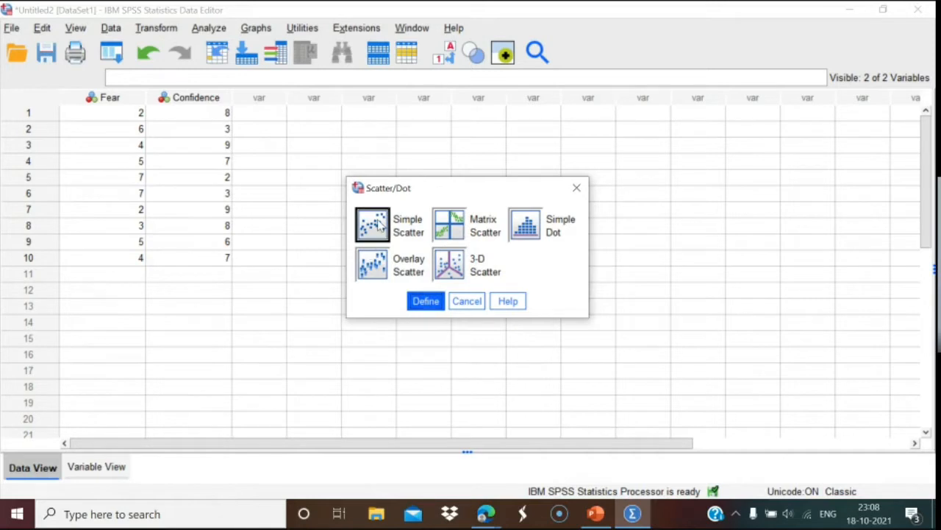
{"action": "left_click", "coordinate": [425, 301]}
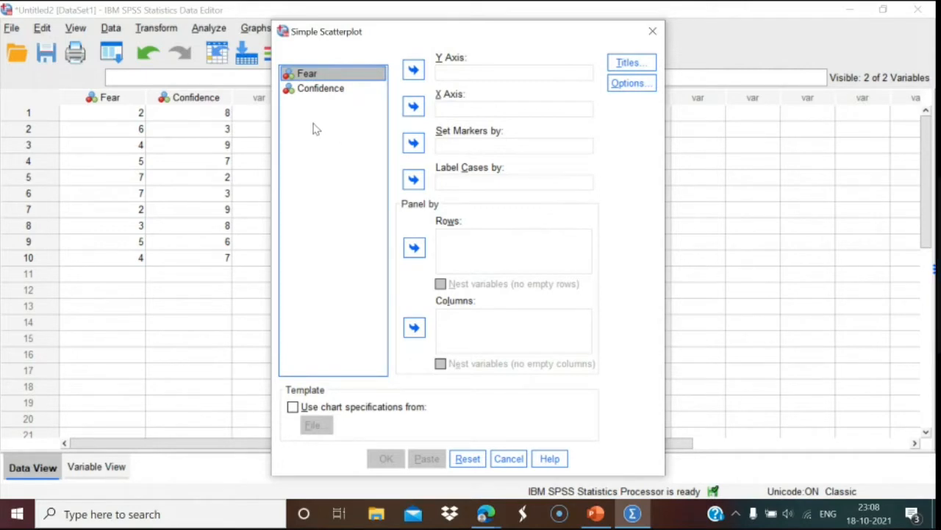
Plot Fear on the Y axis against Confidence on the X axis, keeping default options.
{"action": "left_click", "coordinate": [329, 89]}
{"action": "left_click", "coordinate": [413, 107]}
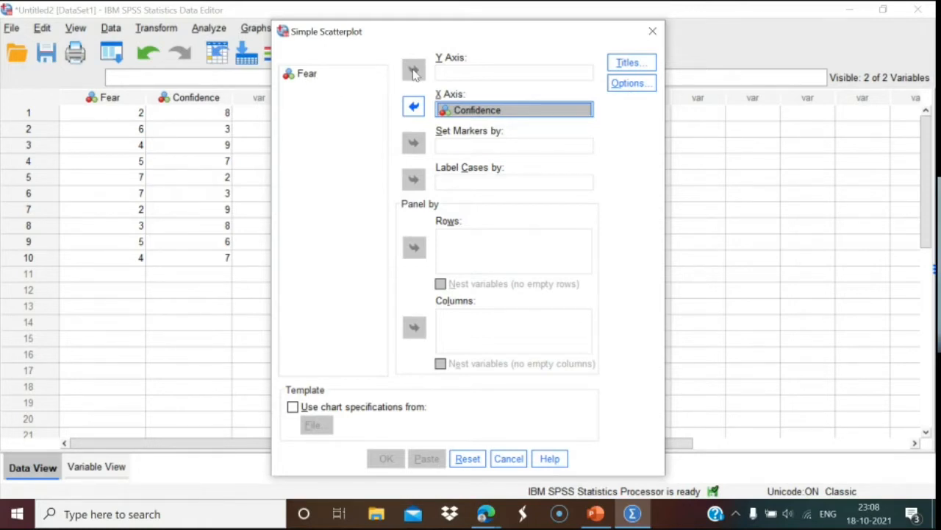
{"action": "left_click", "coordinate": [315, 75]}
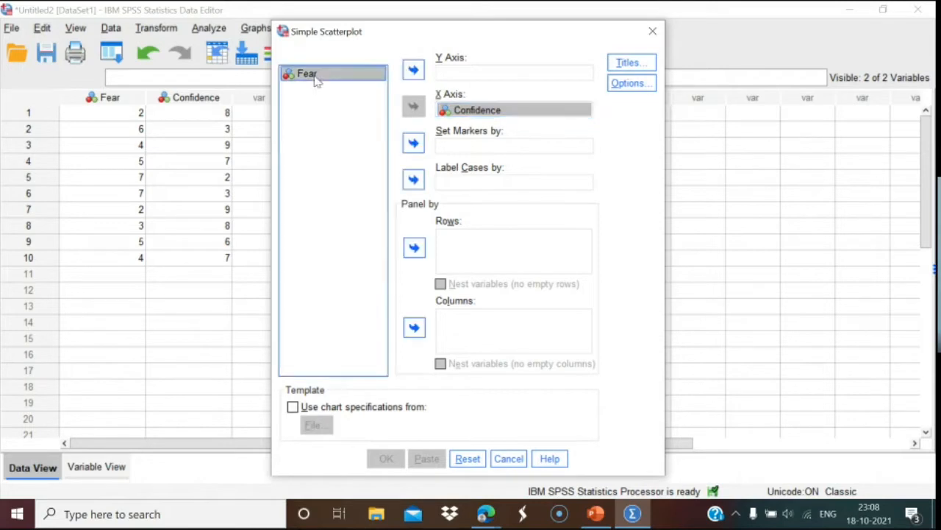
{"action": "left_click", "coordinate": [414, 69]}
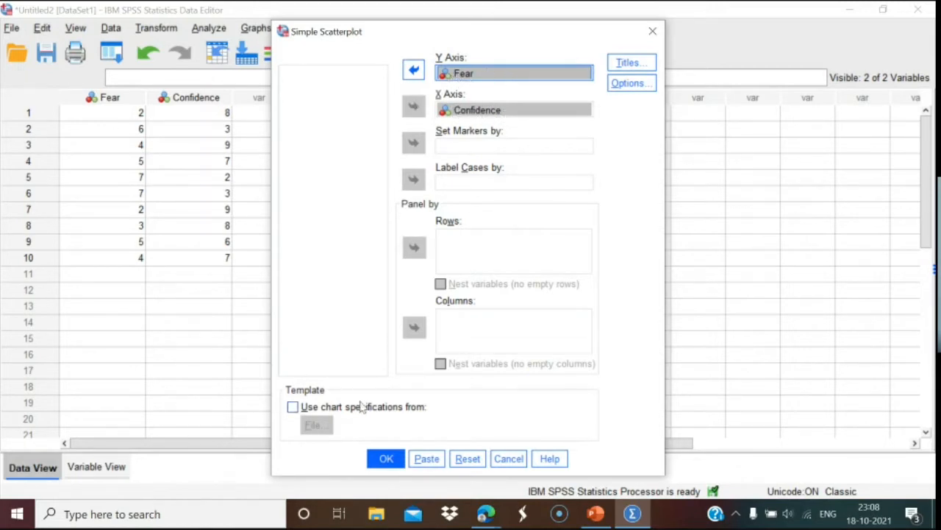
{"action": "left_click", "coordinate": [627, 83]}
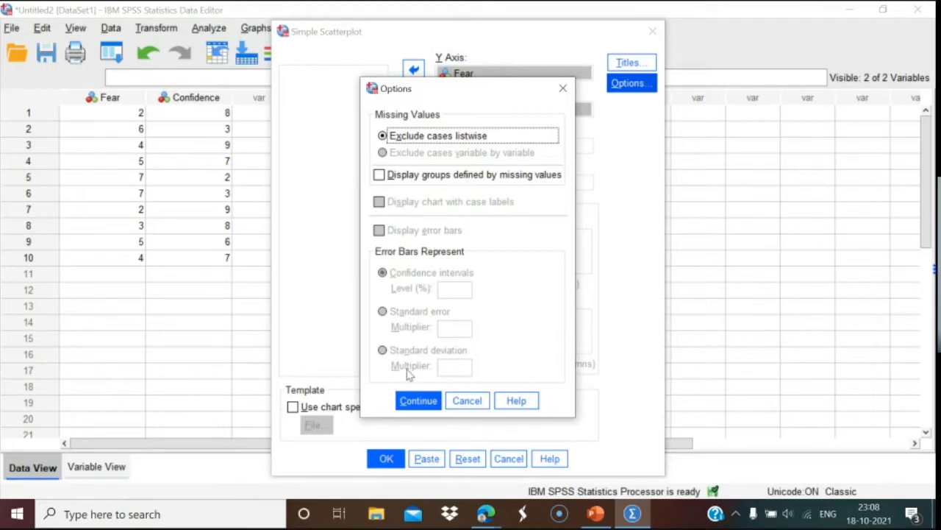
{"action": "left_click", "coordinate": [406, 399]}
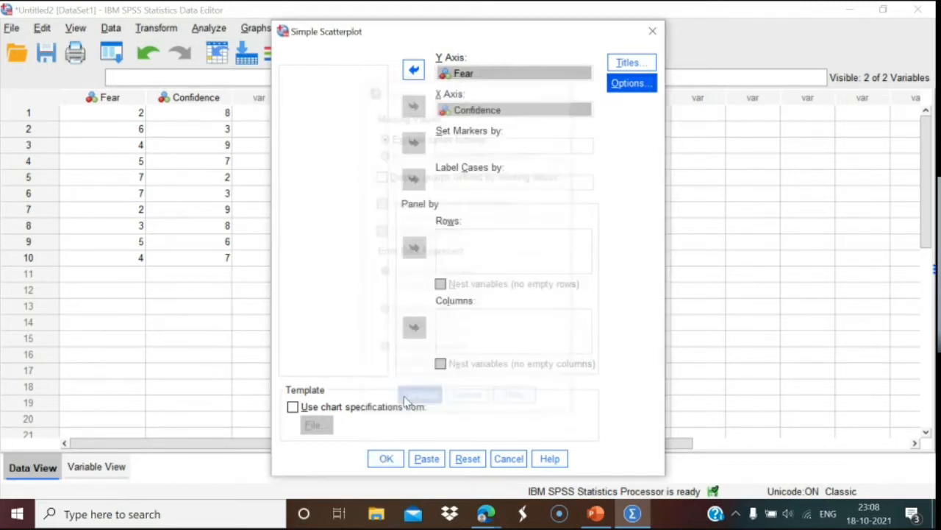
{"action": "left_click", "coordinate": [384, 458]}
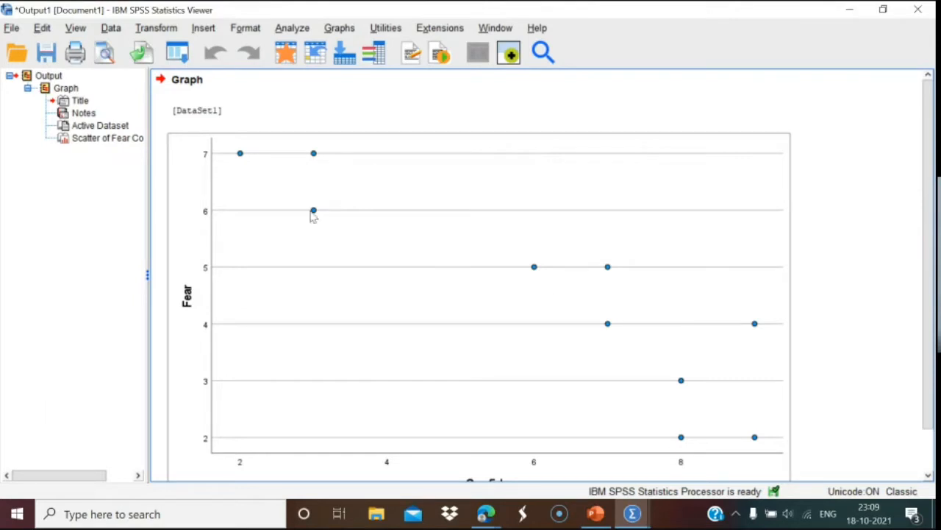
Add a linear fit line (R² Linear = 0.810) to the Fear–Confidence chart without the equation label.
{"action": "left_click", "coordinate": [483, 320]}
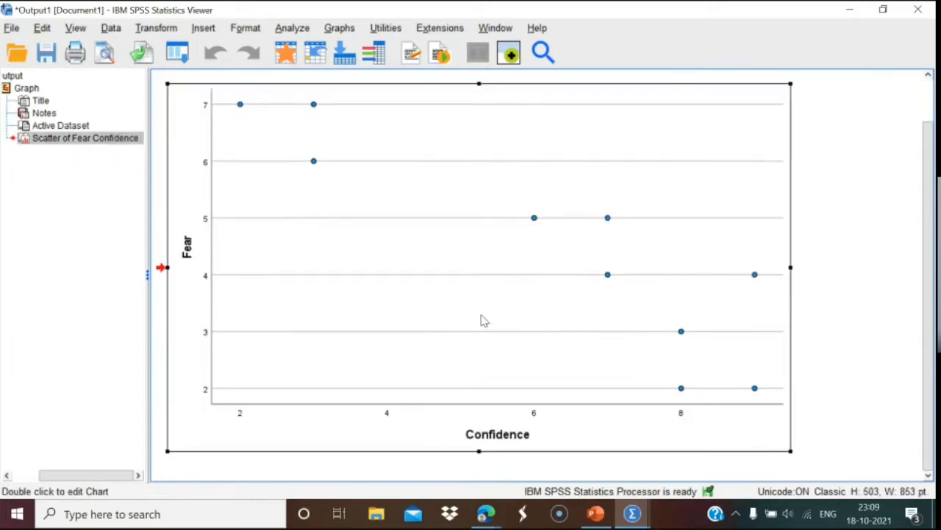
{"action": "double_click", "coordinate": [483, 320]}
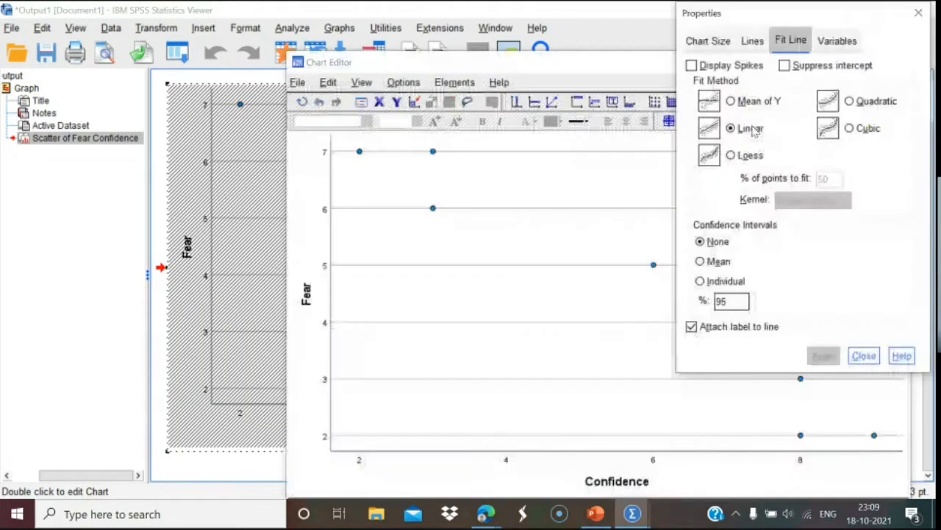
{"action": "left_click", "coordinate": [692, 326]}
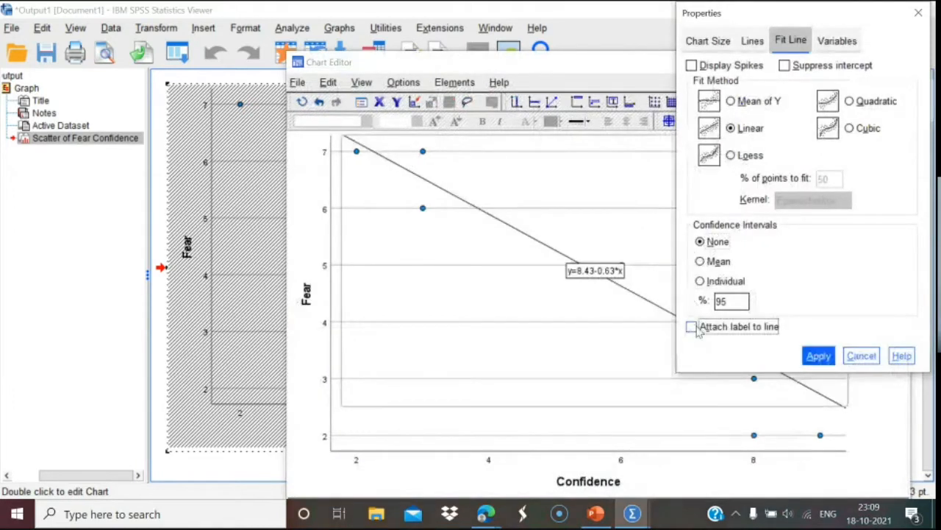
{"action": "left_click", "coordinate": [818, 358]}
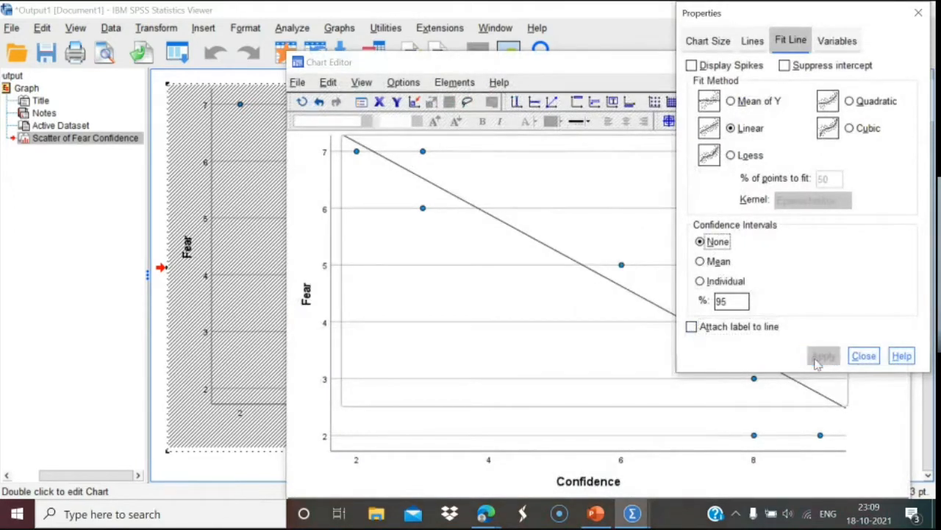
{"action": "left_click", "coordinate": [859, 359]}
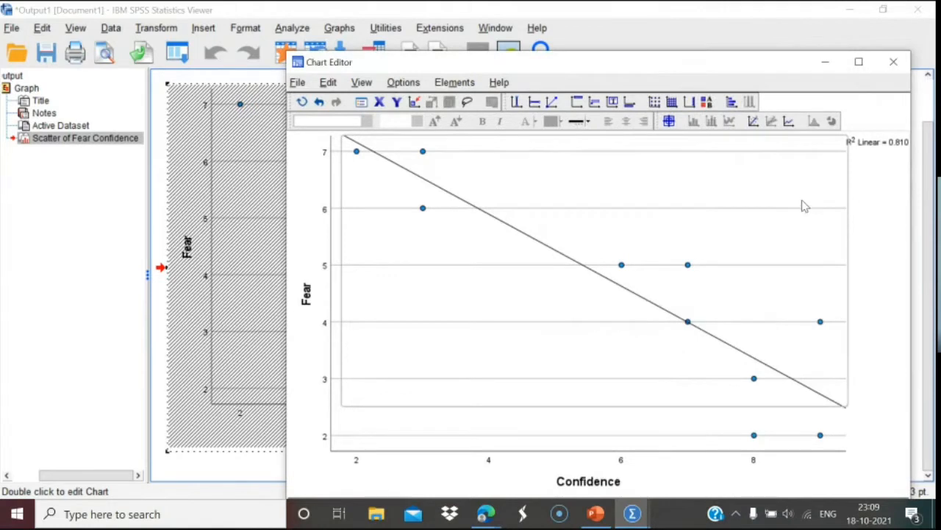
{"action": "left_click", "coordinate": [896, 64]}
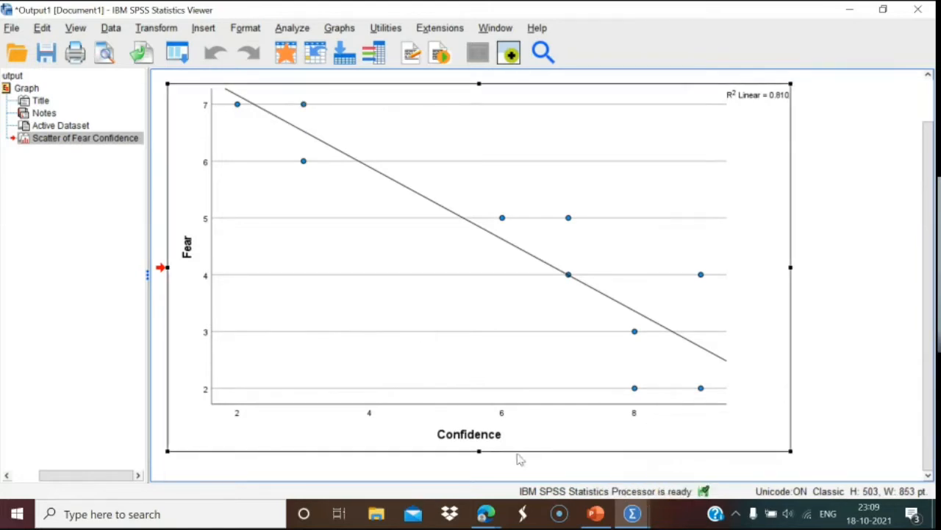
Advance the PowerPoint lecture to the slide titled The 3-D Scatterplot.
{"action": "mouse_move", "coordinate": [485, 514]}
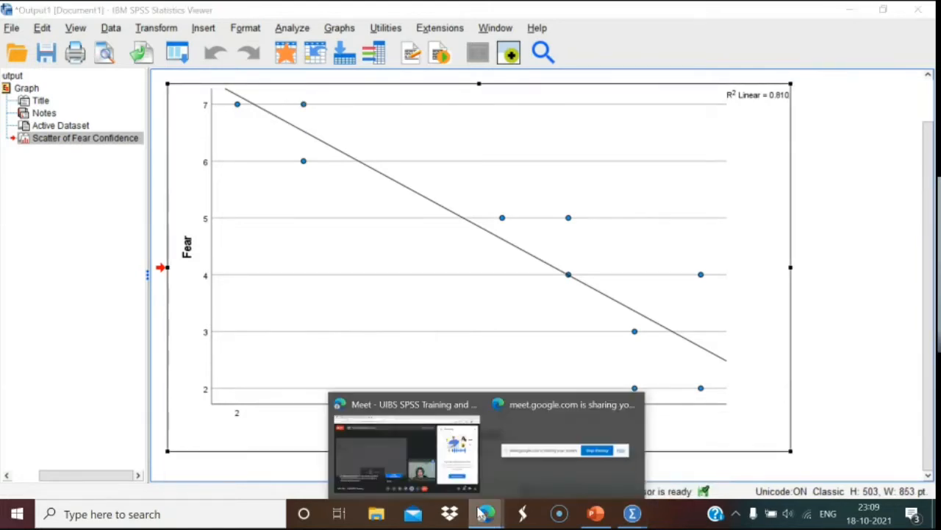
{"action": "left_click", "coordinate": [432, 467]}
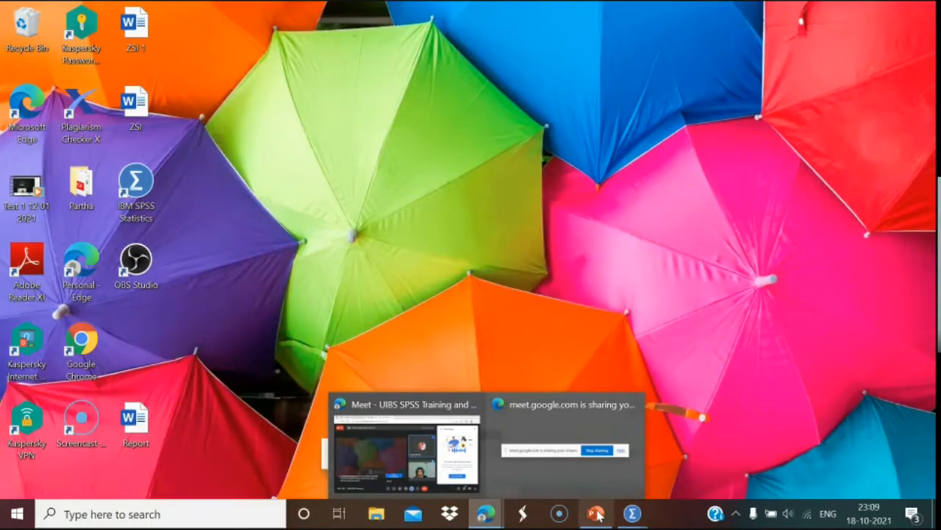
{"action": "left_click", "coordinate": [597, 514]}
{"action": "key", "text": "Down"}
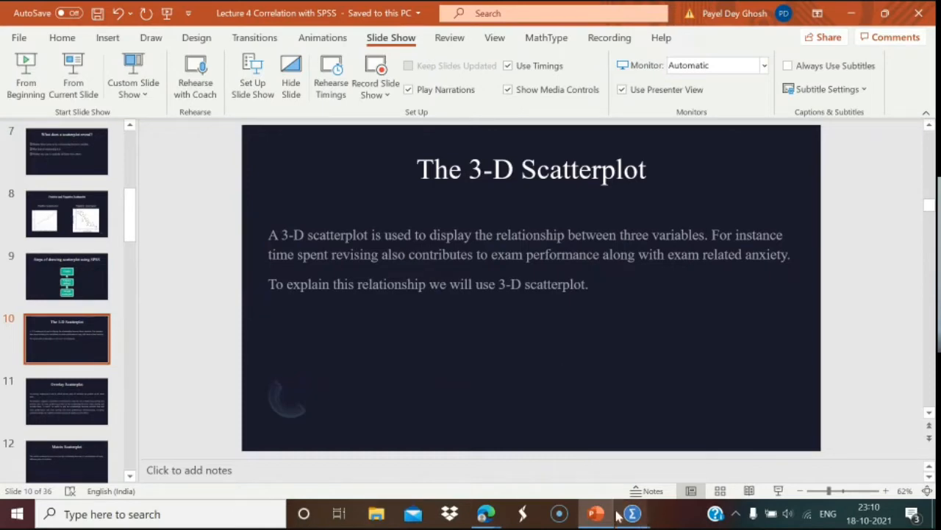
Back in SPSS, delete the Fear and Confidence variables from the data sheet.
{"action": "mouse_move", "coordinate": [634, 517]}
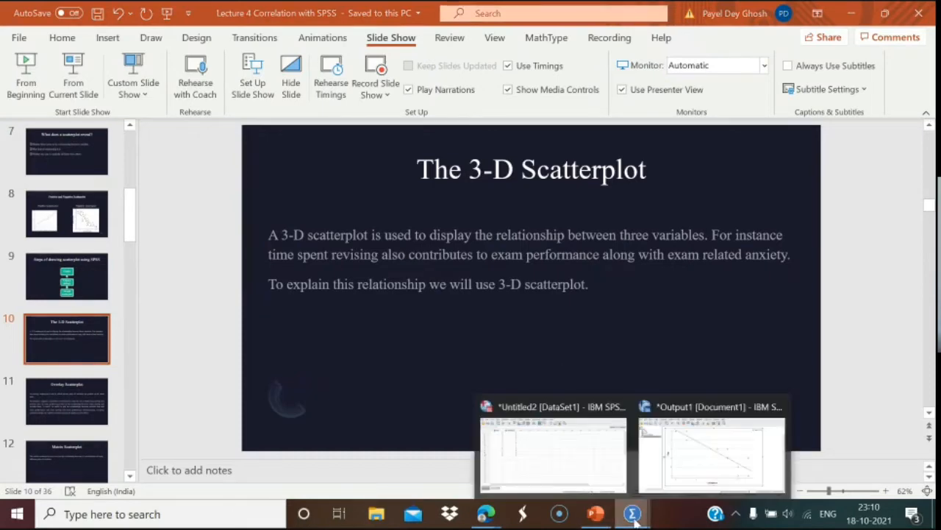
{"action": "left_click", "coordinate": [581, 479]}
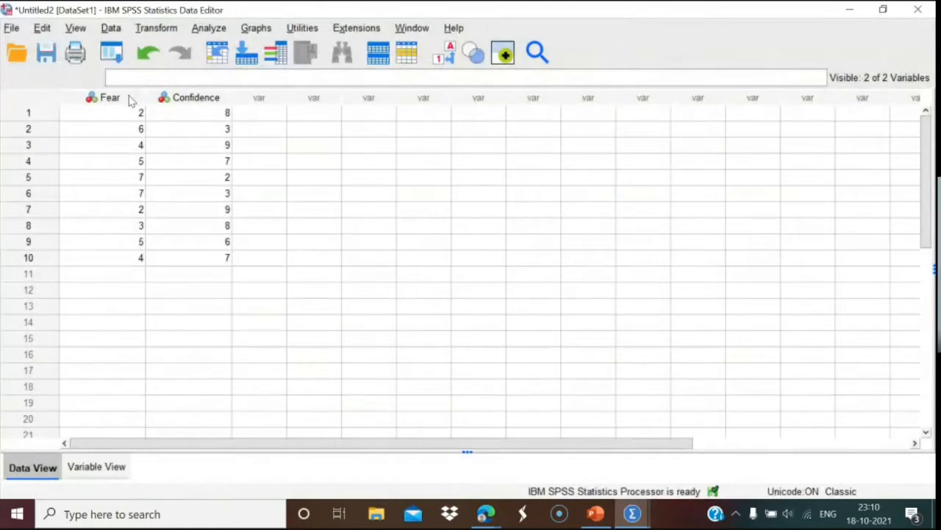
{"action": "left_click_drag", "start_coordinate": [123, 97], "coordinate": [180, 101]}
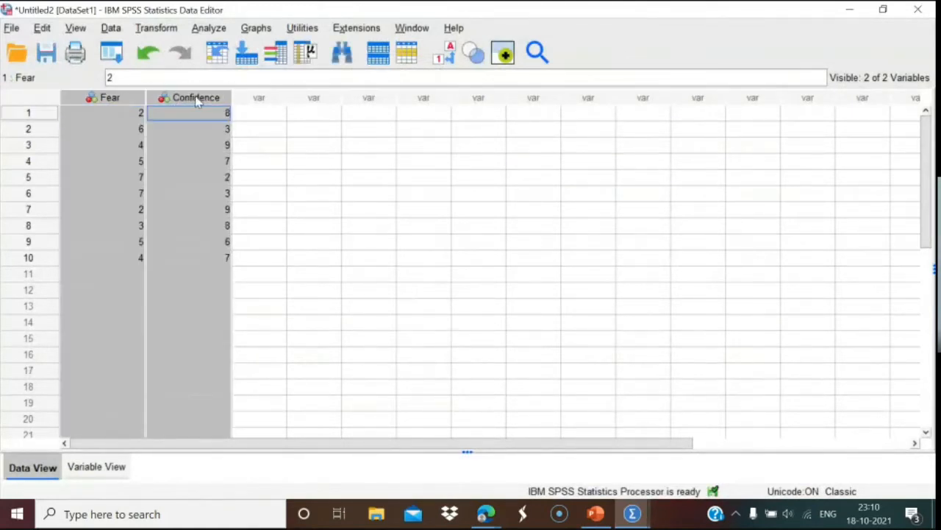
{"action": "key", "text": "Delete"}
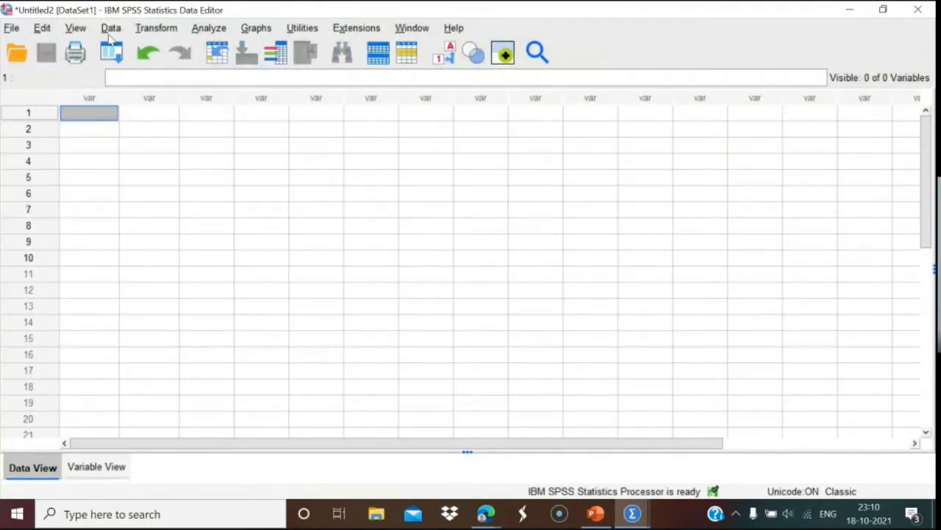
Import the Partial.xlsx workbook through File > Import Data > Excel with the default read settings.
{"action": "left_click", "coordinate": [13, 29]}
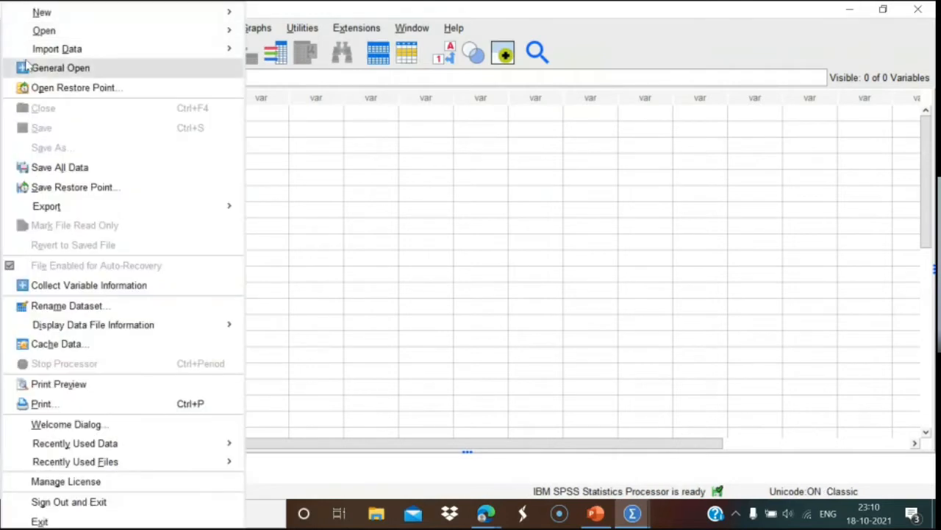
{"action": "mouse_move", "coordinate": [195, 56]}
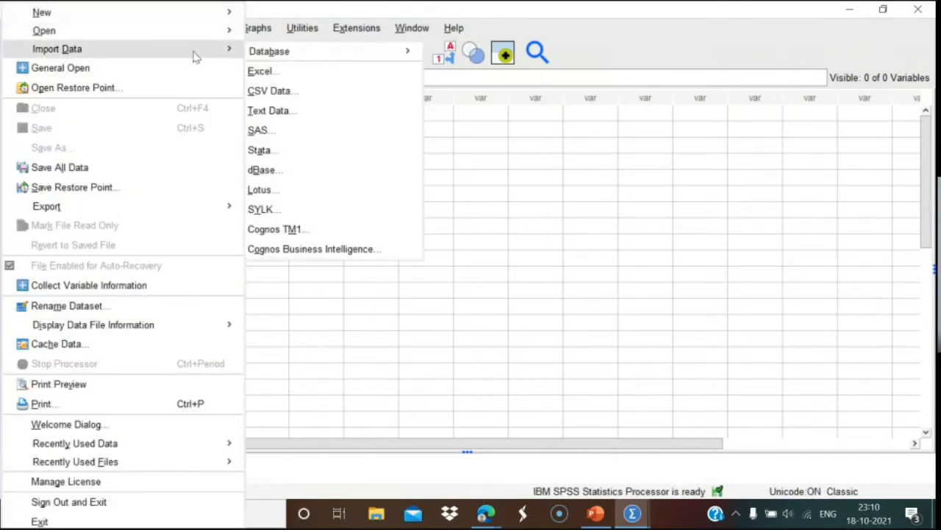
{"action": "left_click", "coordinate": [259, 70]}
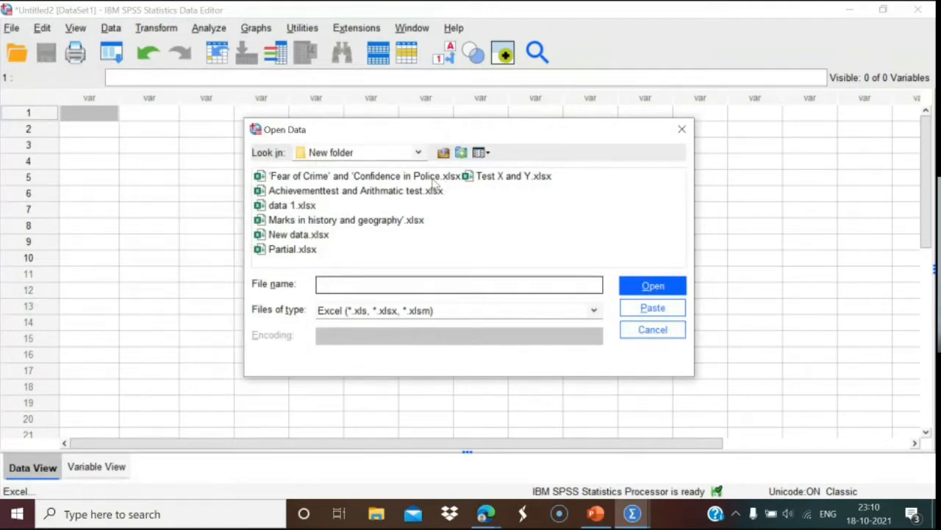
{"action": "left_click", "coordinate": [310, 250]}
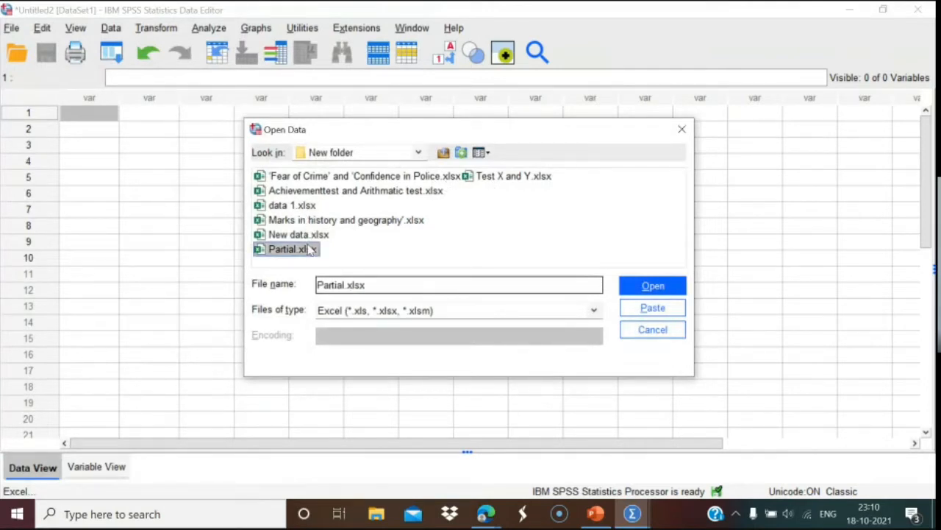
{"action": "left_click", "coordinate": [651, 285]}
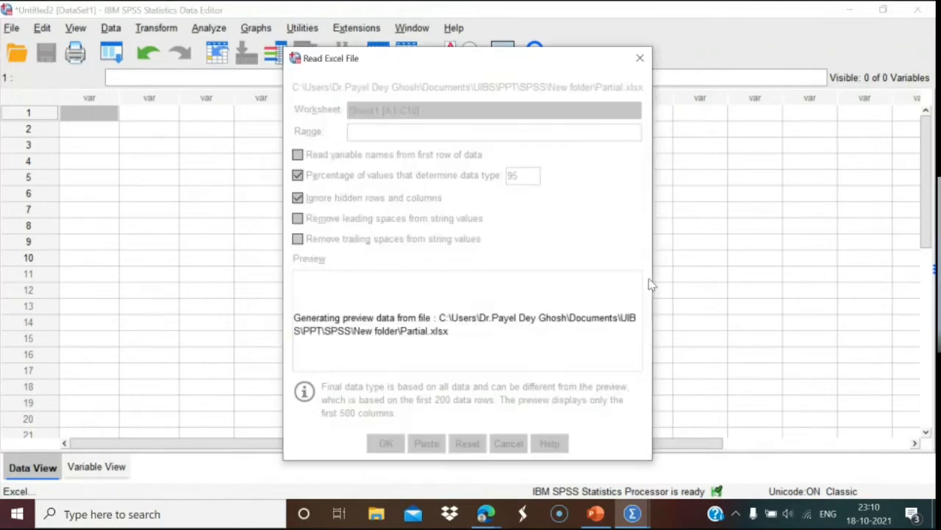
{"action": "left_click", "coordinate": [386, 442]}
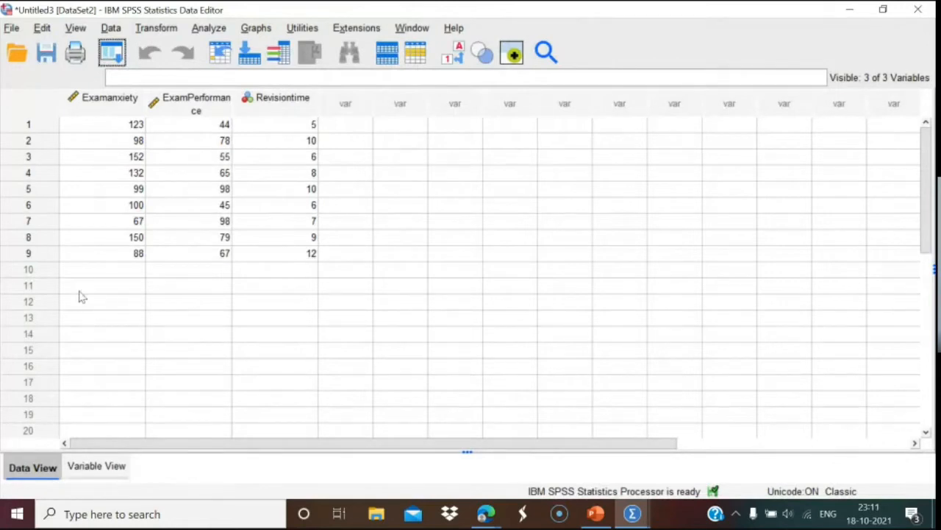
{"action": "left_click", "coordinate": [96, 465]}
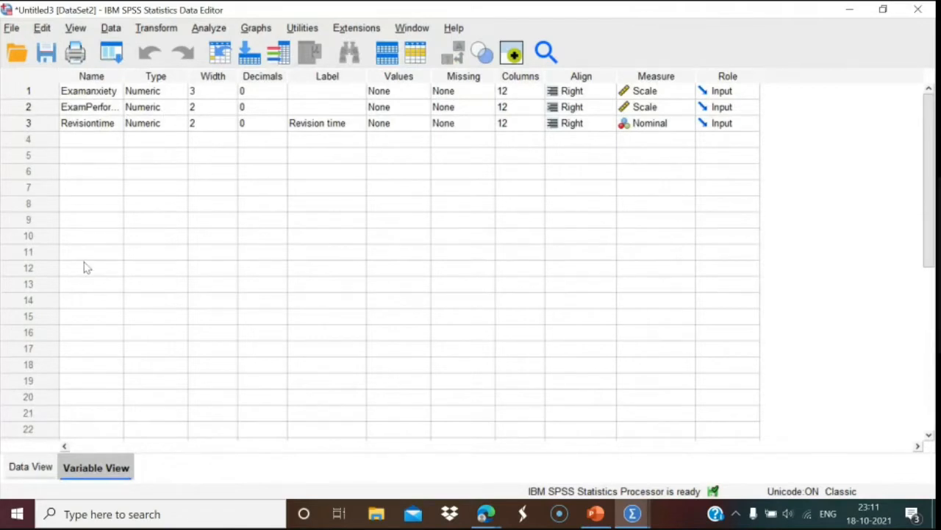
{"action": "left_click", "coordinate": [31, 467]}
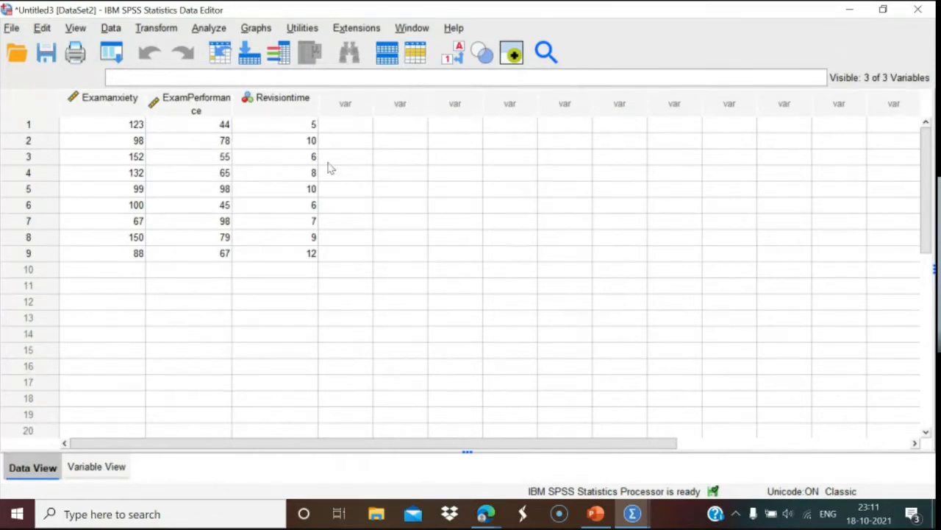
{"action": "left_click", "coordinate": [111, 468]}
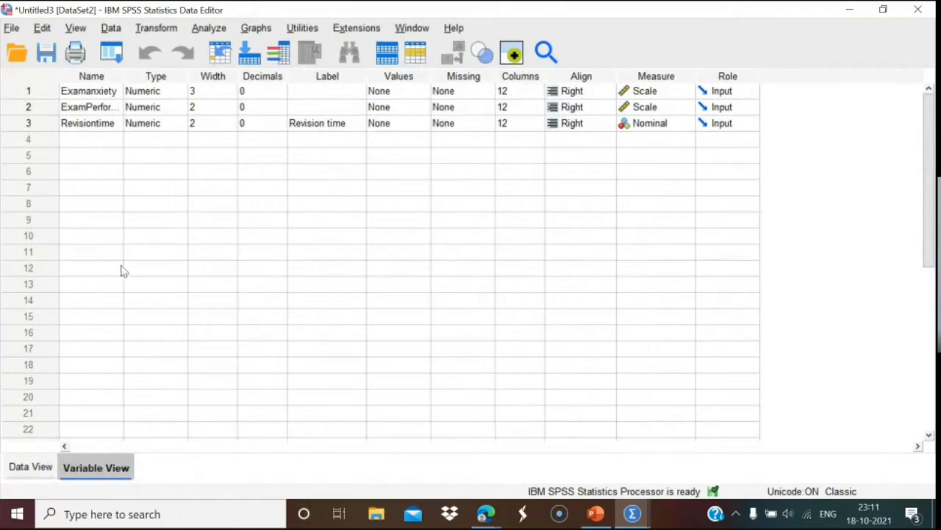
{"action": "left_click", "coordinate": [33, 468]}
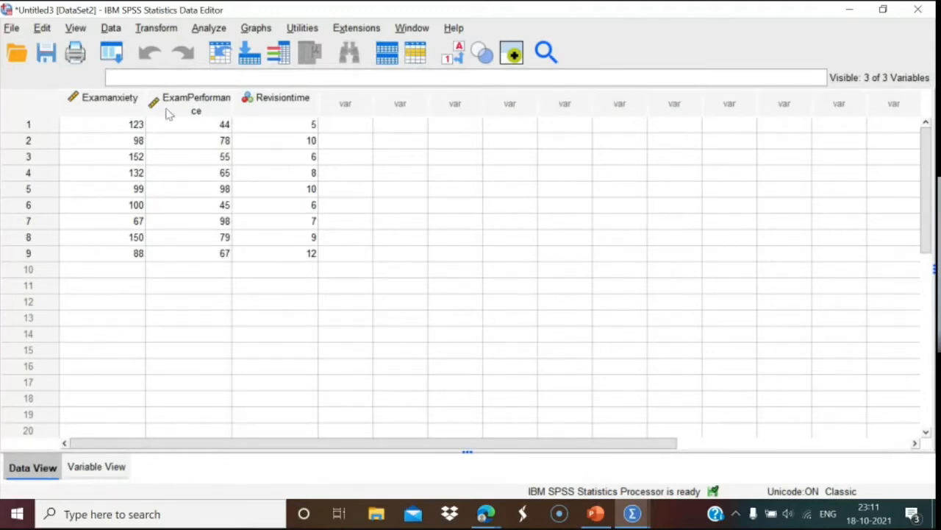
Open the 3-D Scatter definition dialog from Graphs > Legacy Dialogs > Scatter/Dot.
{"action": "left_click", "coordinate": [259, 30]}
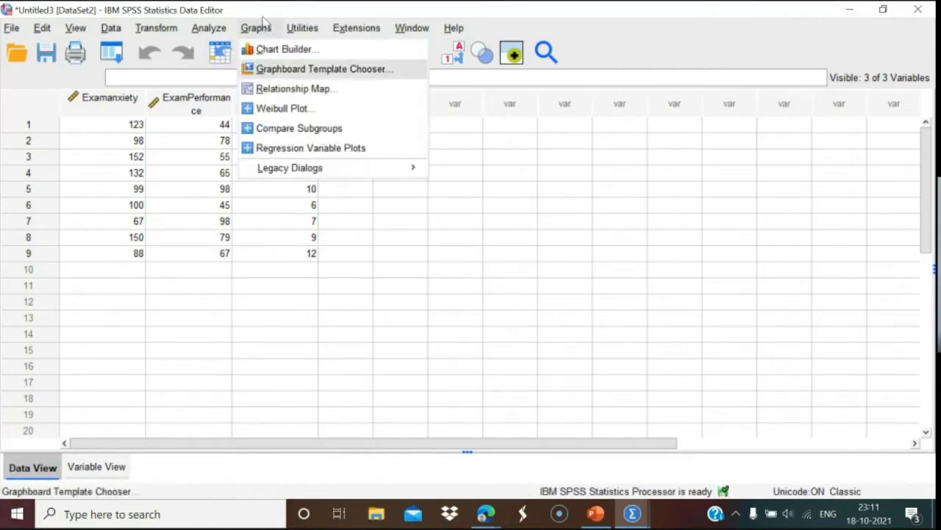
{"action": "mouse_move", "coordinate": [300, 171]}
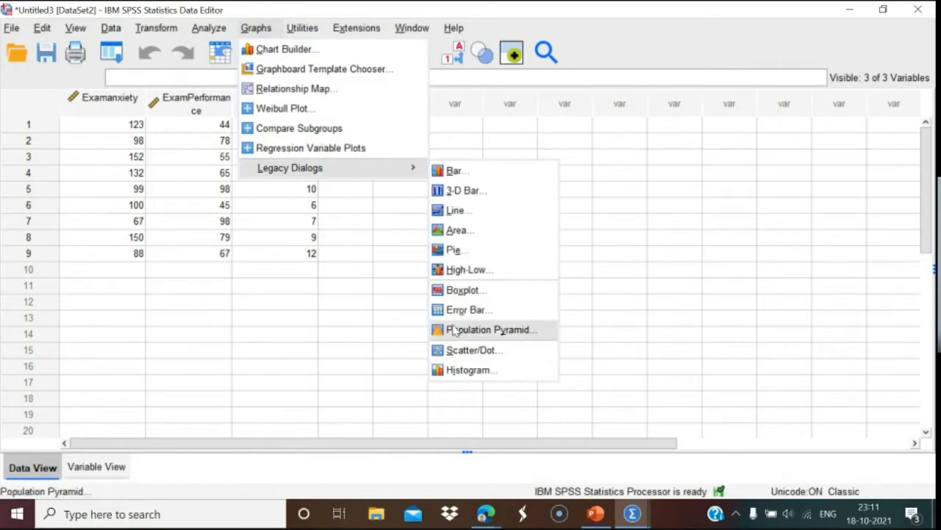
{"action": "left_click", "coordinate": [457, 351]}
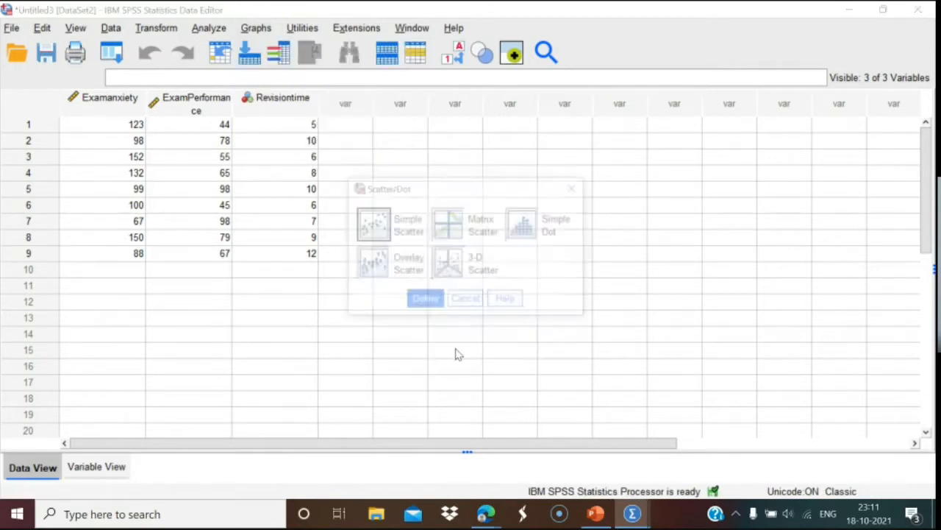
{"action": "left_click", "coordinate": [449, 269]}
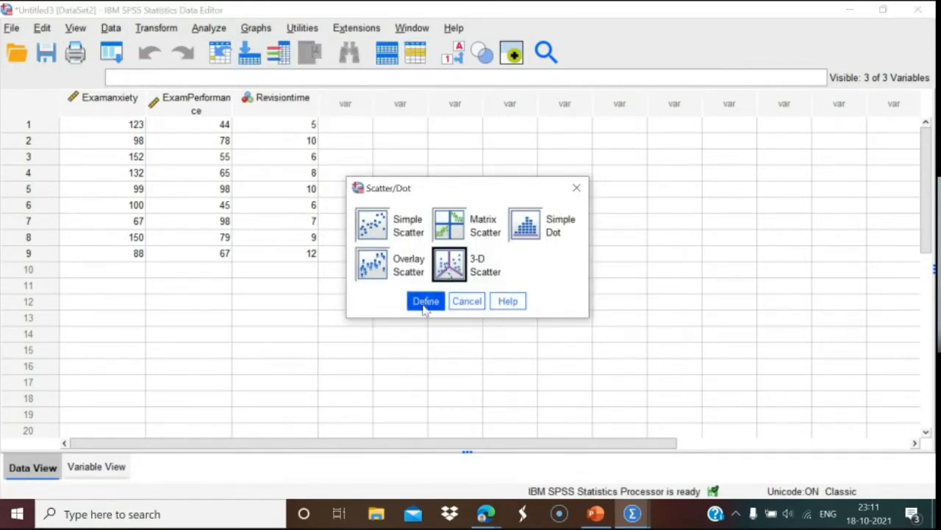
{"action": "left_click", "coordinate": [426, 300]}
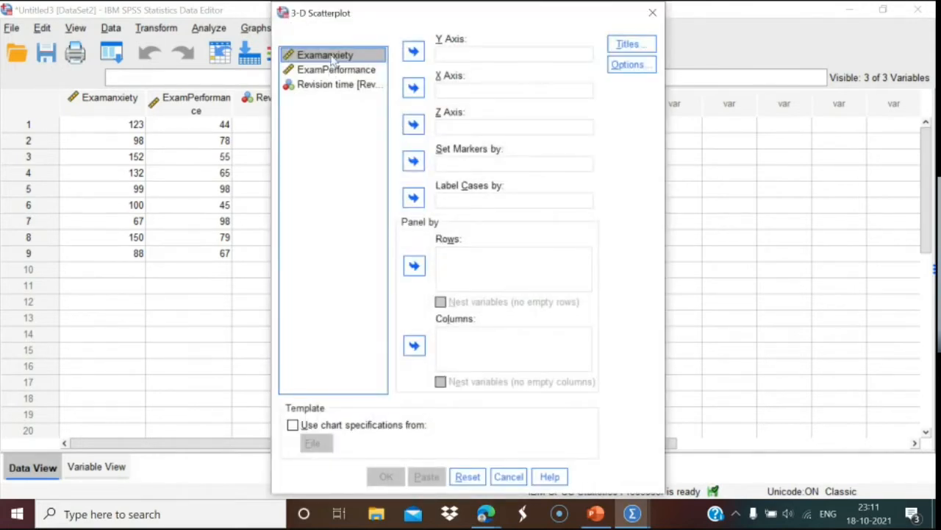
Assign Examanxiety to X, ExamPerformance to Y and Revision time to Z, then generate the chart.
{"action": "left_click", "coordinate": [416, 90]}
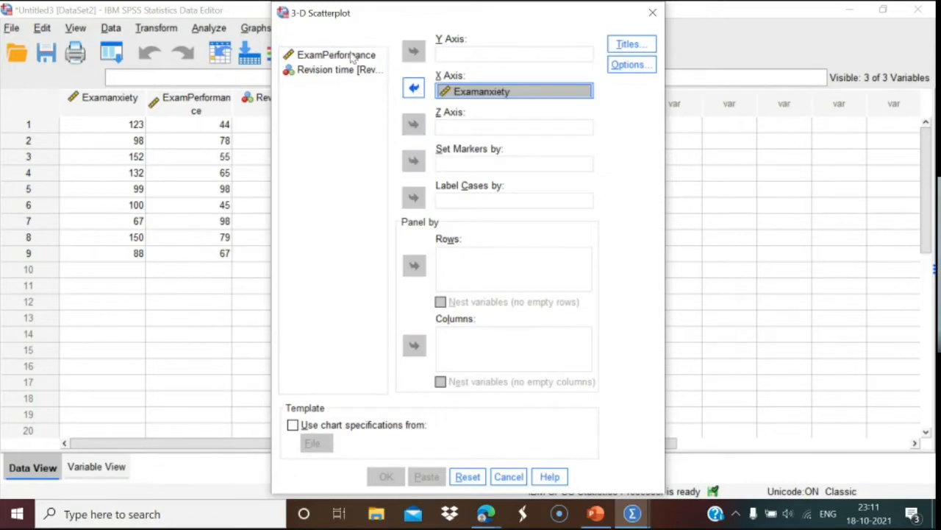
{"action": "left_click", "coordinate": [334, 56]}
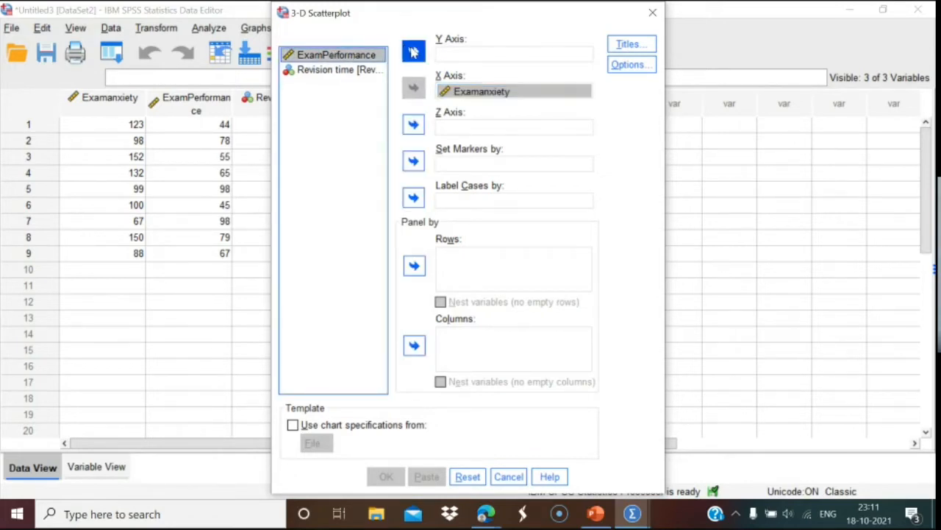
{"action": "left_click", "coordinate": [415, 52]}
{"action": "left_click", "coordinate": [363, 57]}
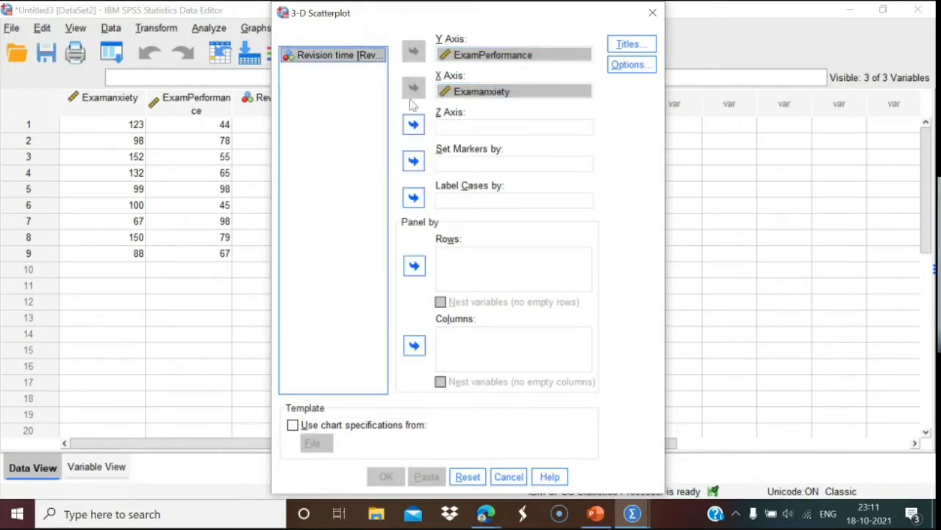
{"action": "left_click", "coordinate": [414, 125]}
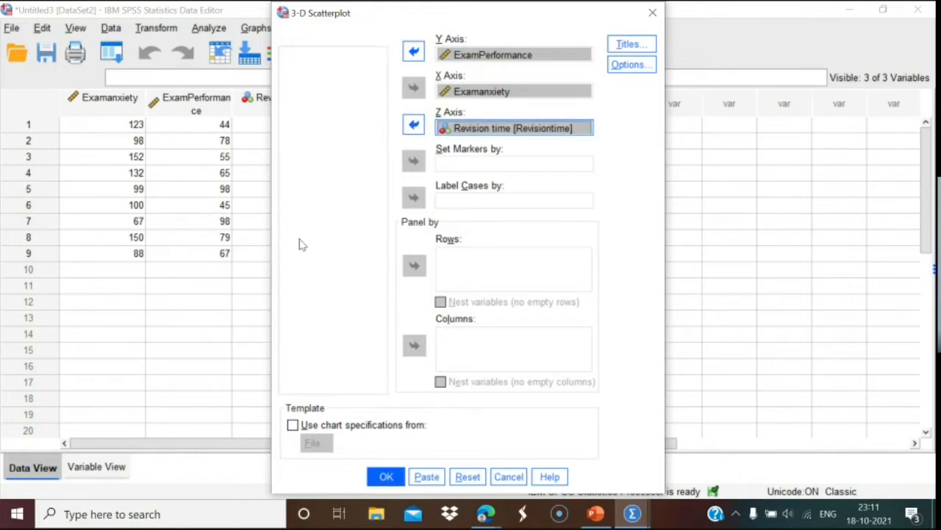
{"action": "left_click", "coordinate": [385, 476]}
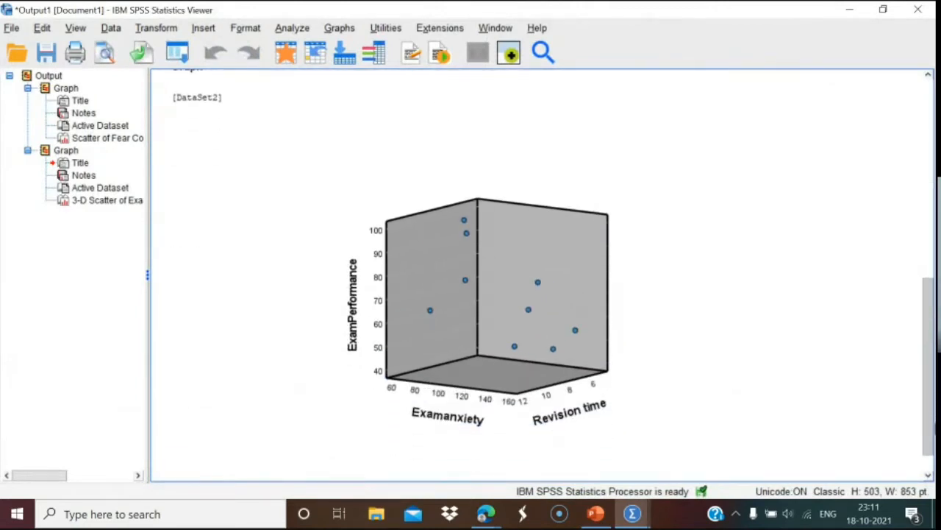
Select the 3-D chart in the Viewer, then show slide 11, Overlay Scatterplot, in PowerPoint.
{"action": "left_click", "coordinate": [591, 429]}
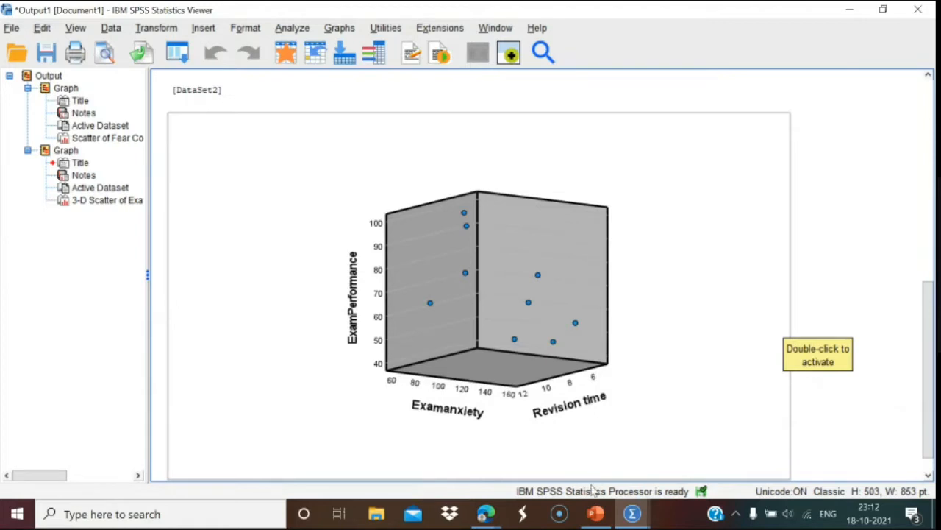
{"action": "left_click", "coordinate": [594, 517]}
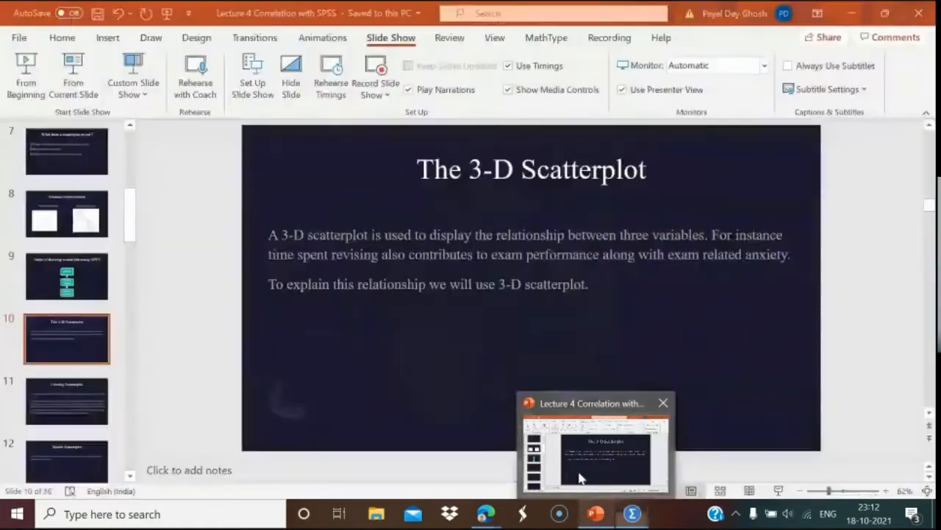
{"action": "left_click", "coordinate": [64, 405]}
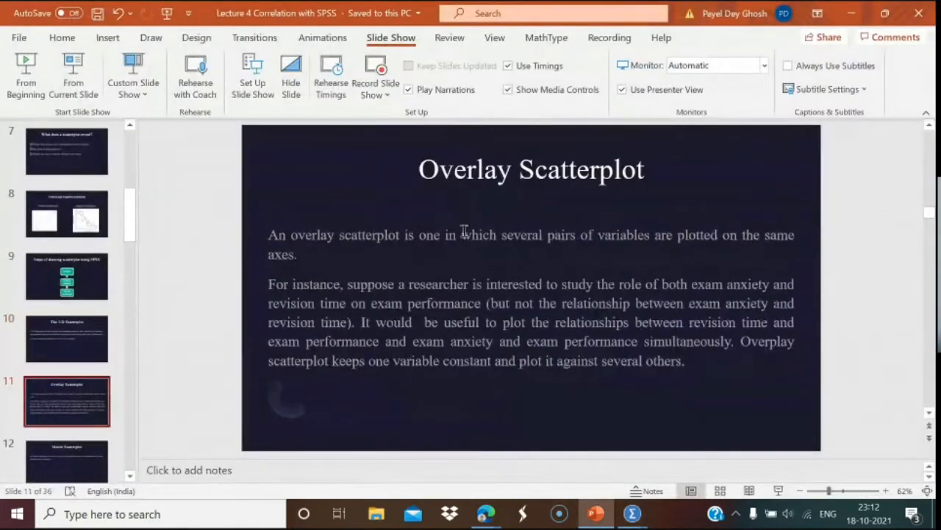
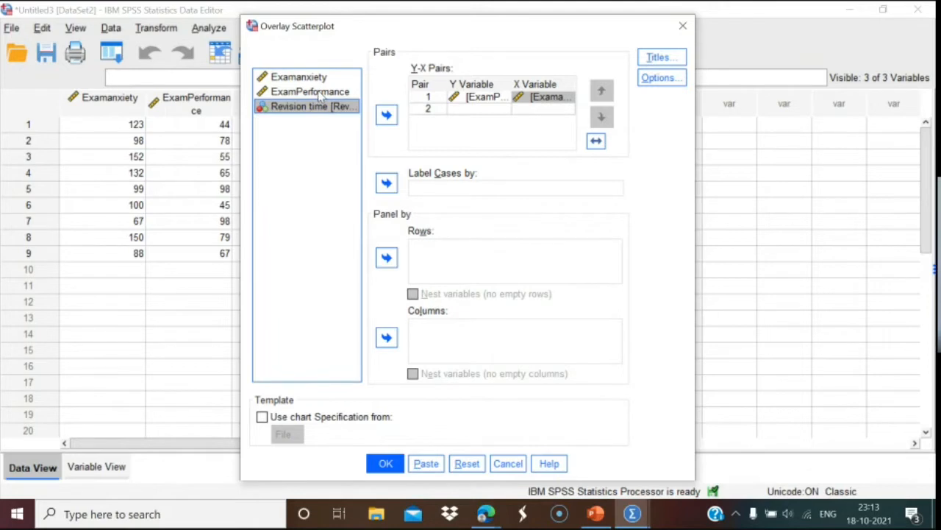
Add a second overlay pair, ExamPerformance against Revision time, and draw the overlay scatterplot.
{"action": "left_click", "coordinate": [316, 93]}
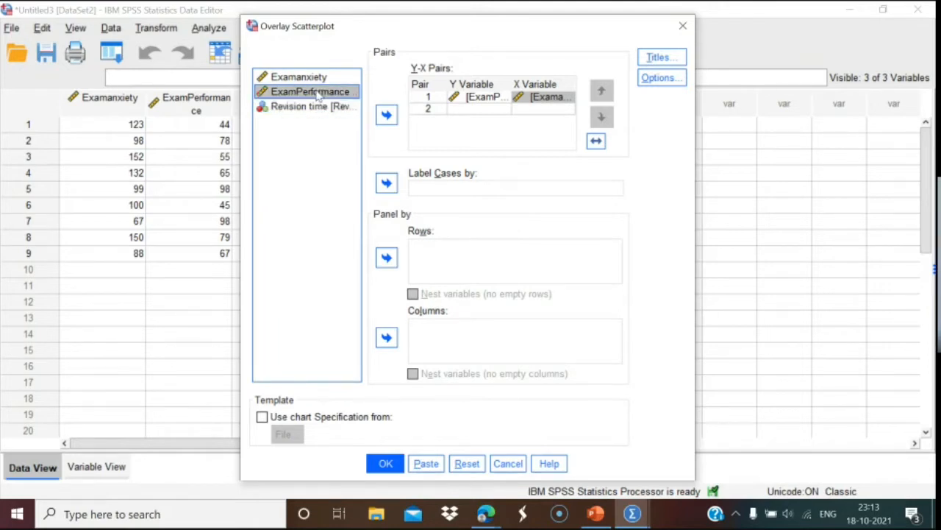
{"action": "left_click", "coordinate": [386, 114]}
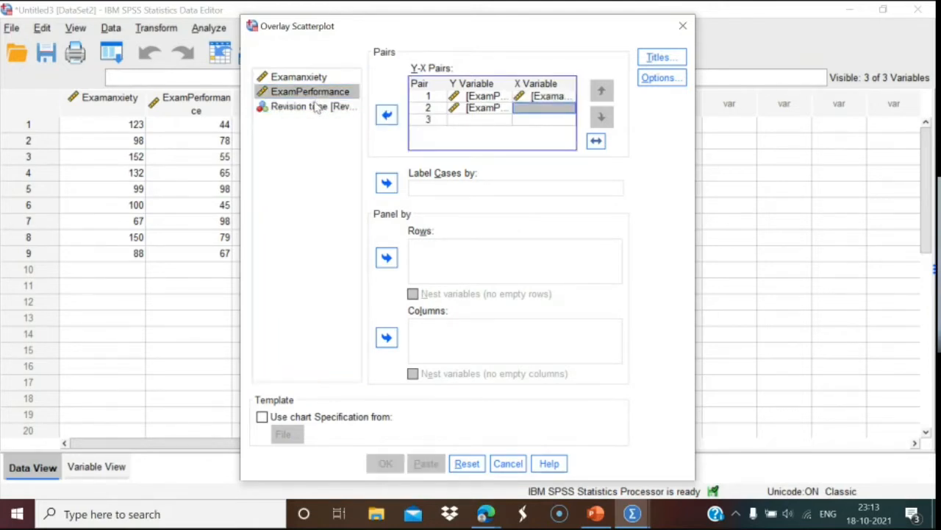
{"action": "left_click", "coordinate": [345, 107]}
{"action": "left_click", "coordinate": [387, 114]}
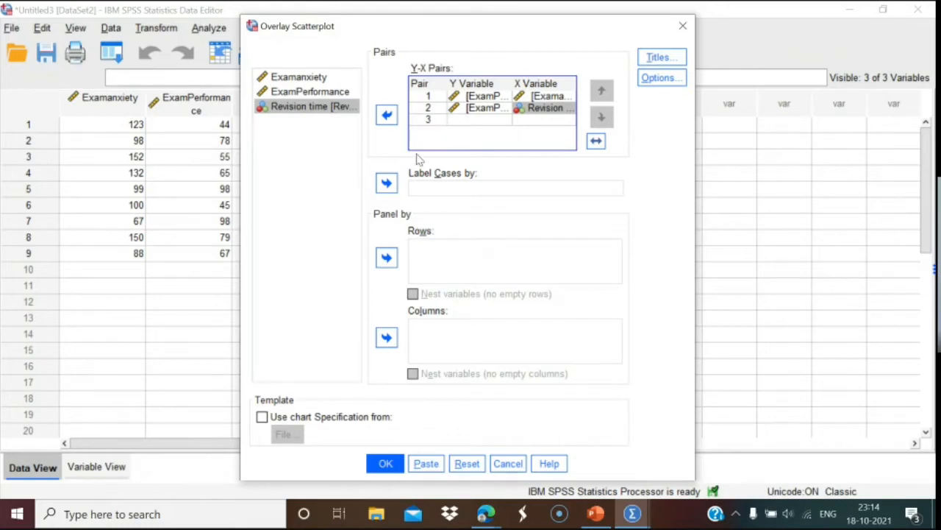
{"action": "left_click", "coordinate": [385, 464]}
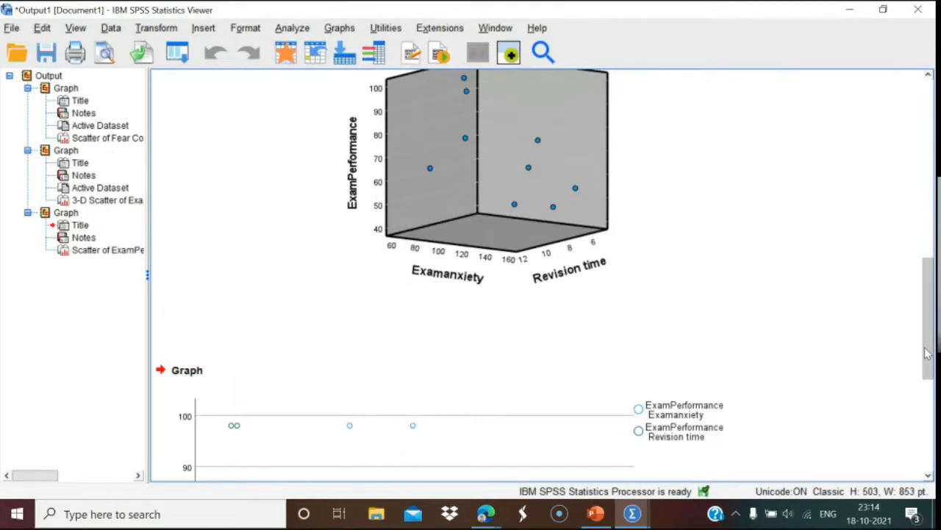
Add Total fit lines for ExamPerformance–Examanxiety and ExamPerformance–Revision time in the Chart Editor.
{"action": "left_click_drag", "start_coordinate": [930, 354], "coordinate": [930, 427]}
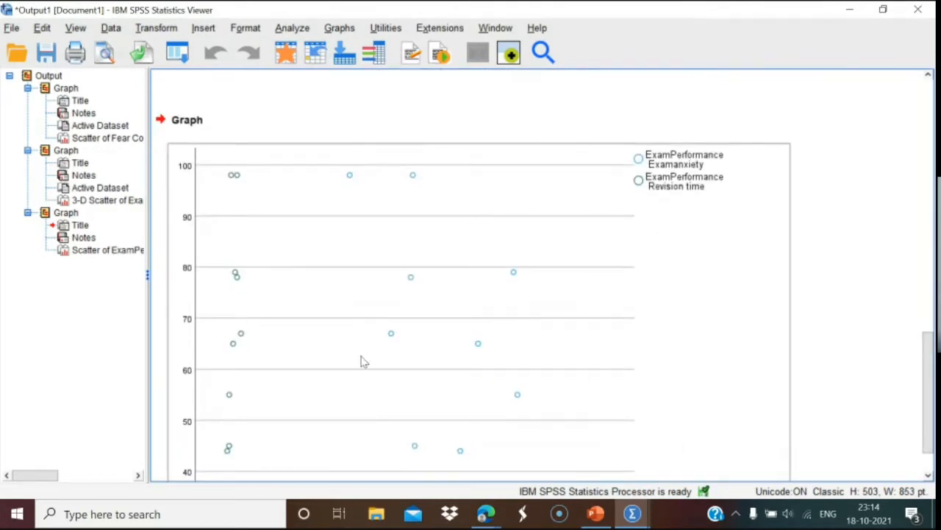
{"action": "double_click", "coordinate": [437, 314]}
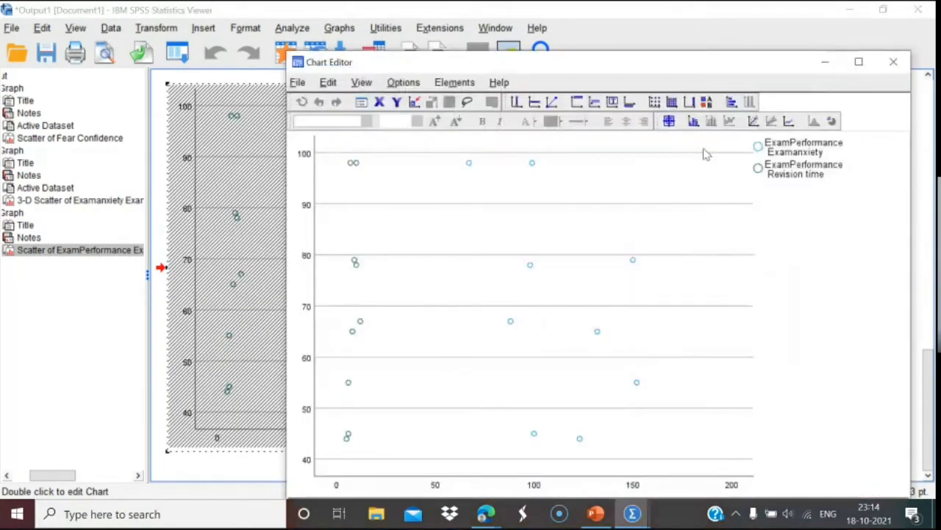
{"action": "left_click", "coordinate": [754, 121]}
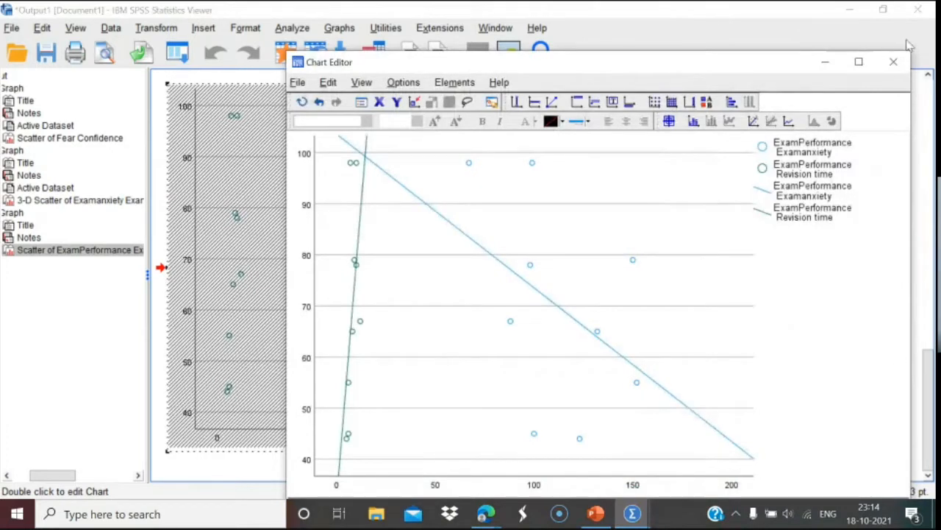
{"action": "left_click", "coordinate": [896, 64]}
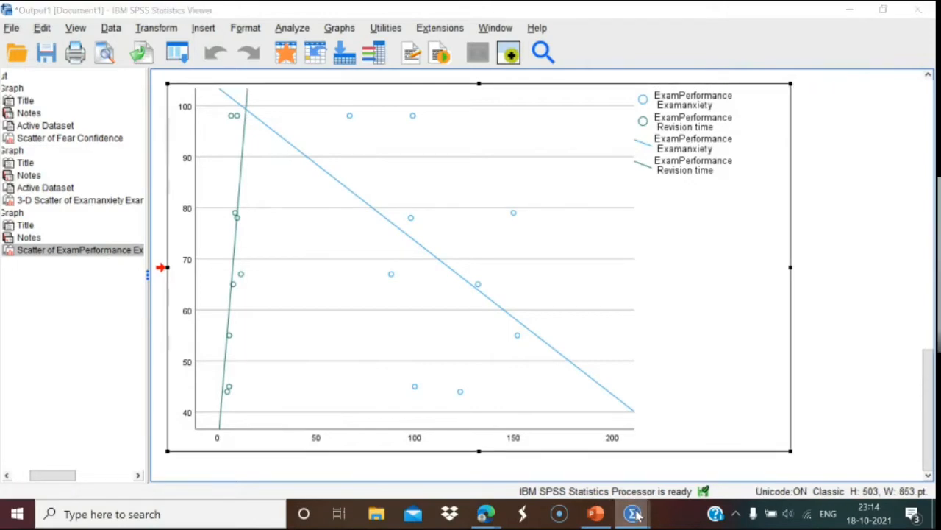
Close the Untitled3 dataset window without saving changes.
{"action": "mouse_move", "coordinate": [634, 510]}
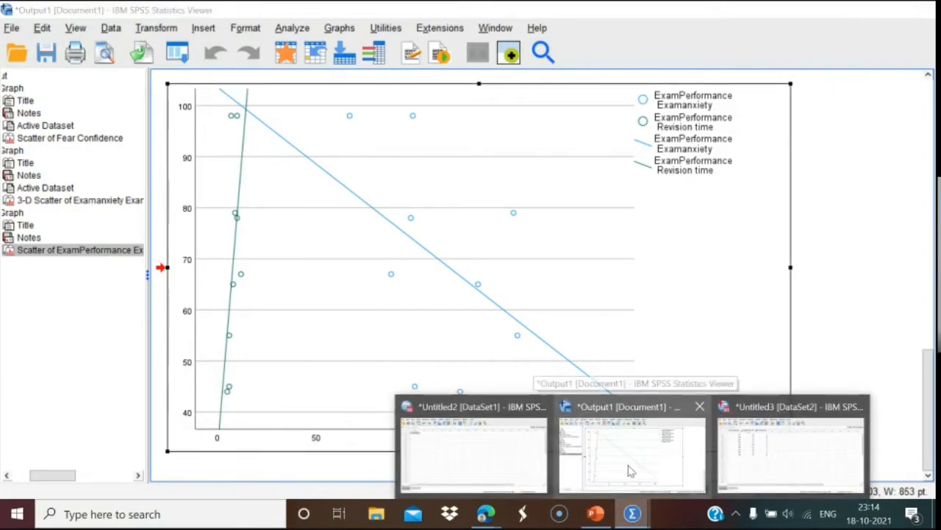
{"action": "left_click", "coordinate": [861, 406]}
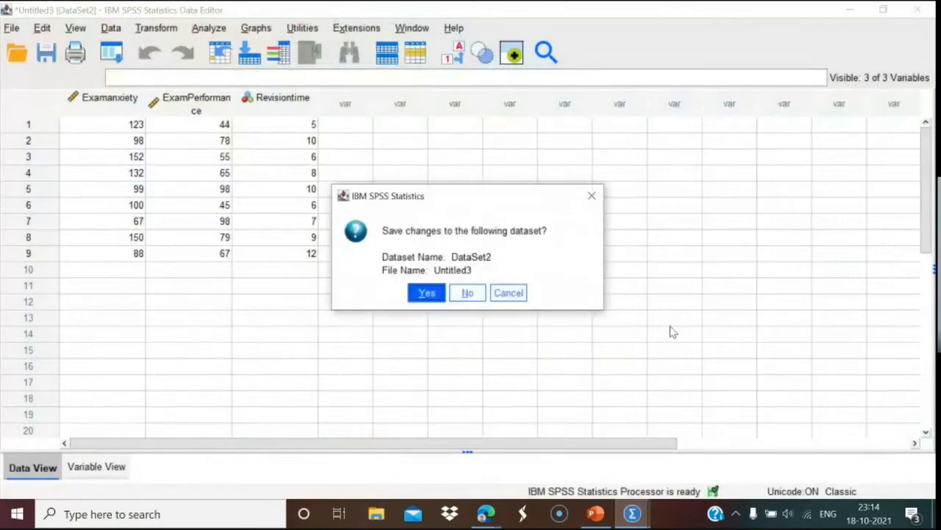
{"action": "left_click", "coordinate": [469, 294]}
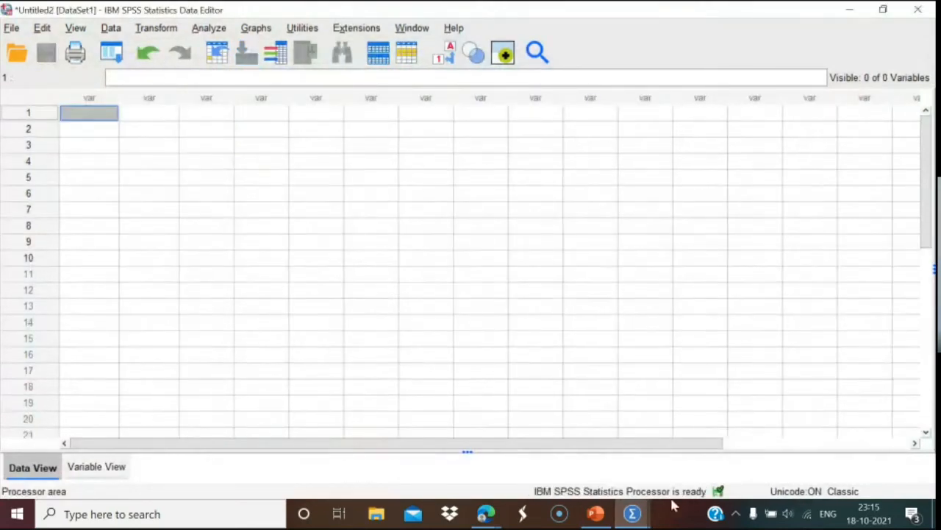
Close the output viewer without saving and switch back to the PowerPoint lecture.
{"action": "mouse_move", "coordinate": [631, 515]}
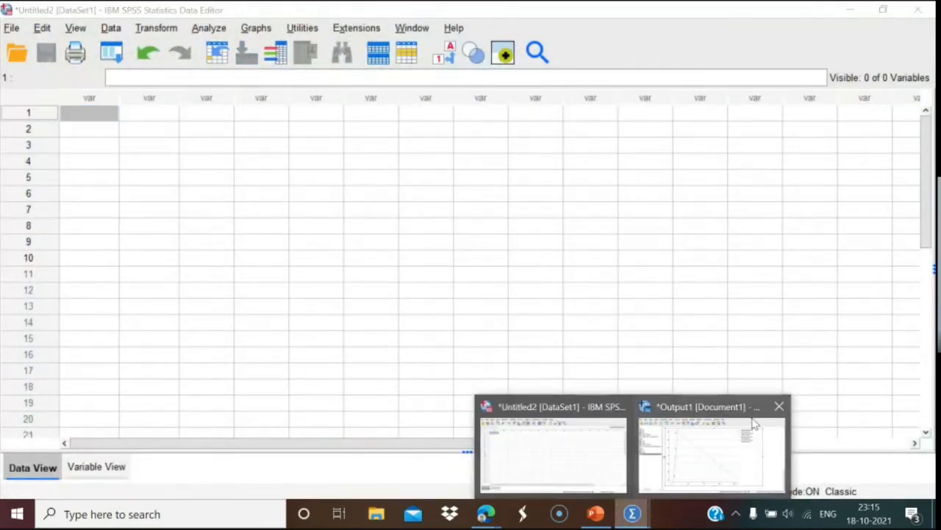
{"action": "left_click", "coordinate": [779, 414]}
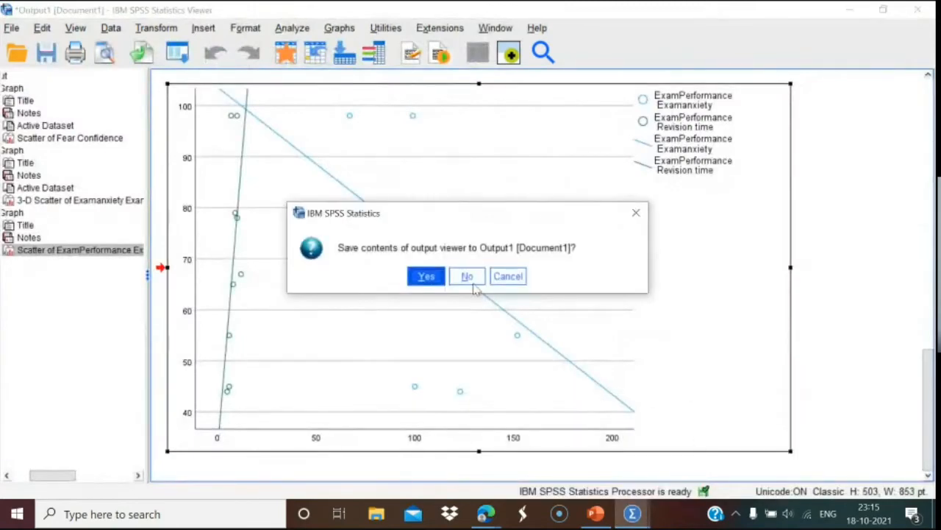
{"action": "left_click", "coordinate": [471, 279]}
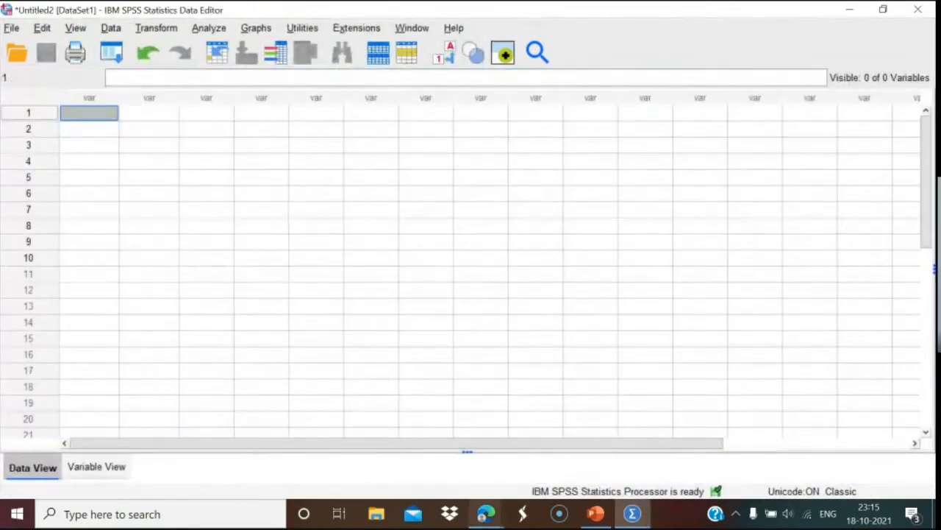
{"action": "mouse_move", "coordinate": [484, 518]}
{"action": "left_click", "coordinate": [595, 513]}
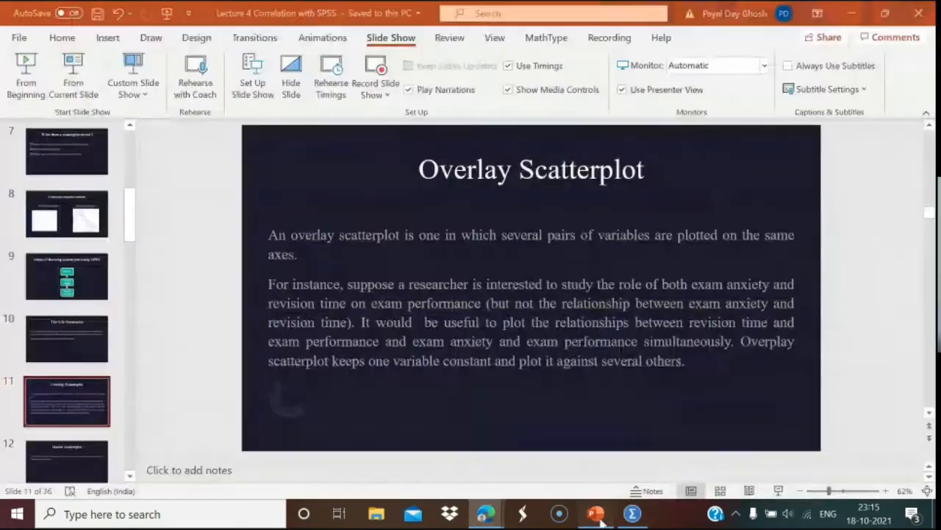
Scroll to slide 12, Matrix Scatterplot, then return to the empty SPSS data editor.
{"action": "scroll", "coordinate": [219, 388], "scroll_direction": "down", "scroll_amount": 1}
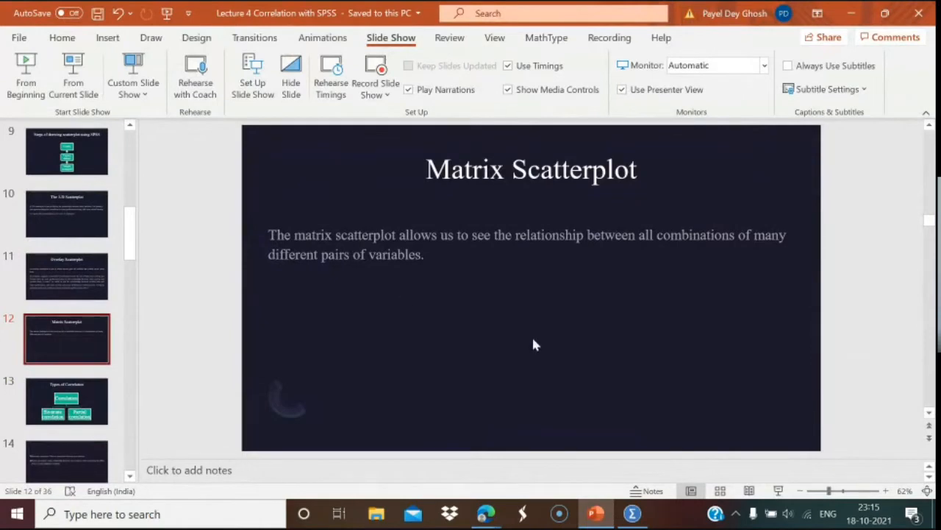
{"action": "left_click", "coordinate": [633, 513]}
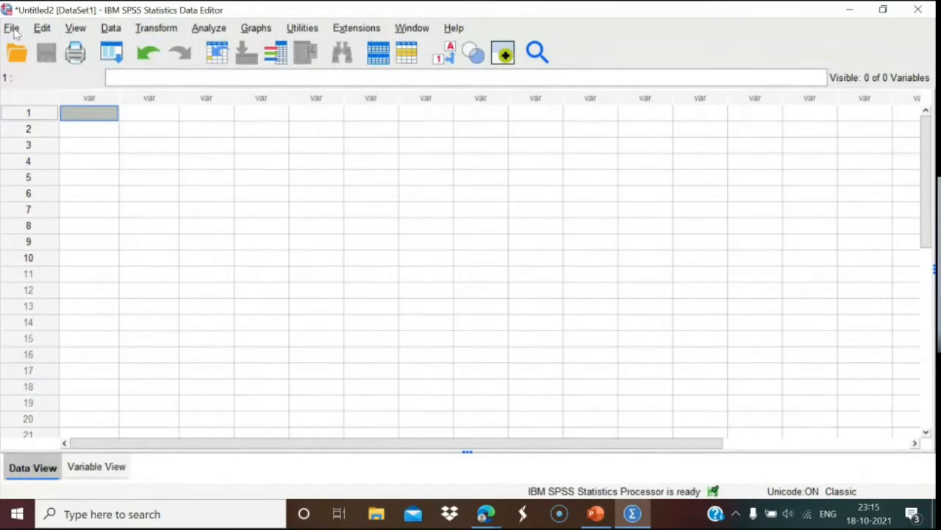
Import the Excel workbook New data.xlsx into a new dataset with variables V1–V6.
{"action": "left_click", "coordinate": [12, 29]}
{"action": "mouse_move", "coordinate": [62, 50]}
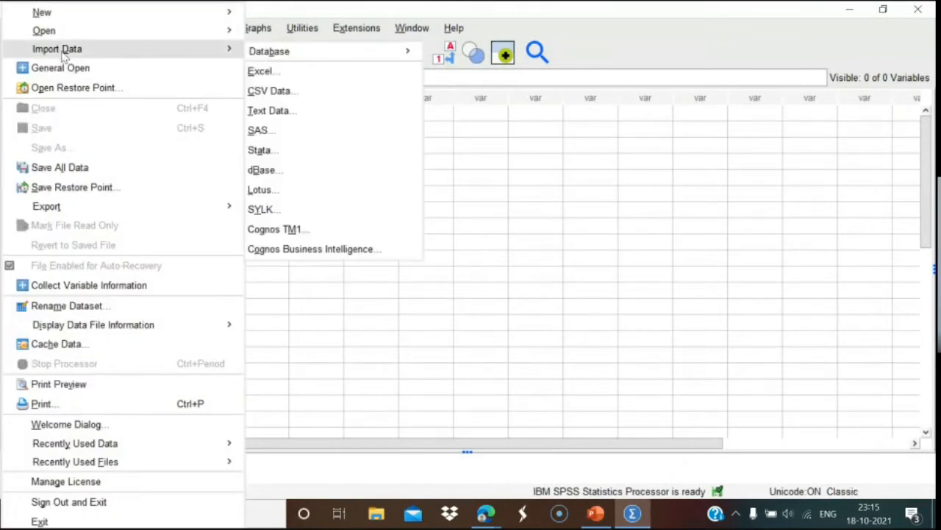
{"action": "left_click", "coordinate": [262, 72]}
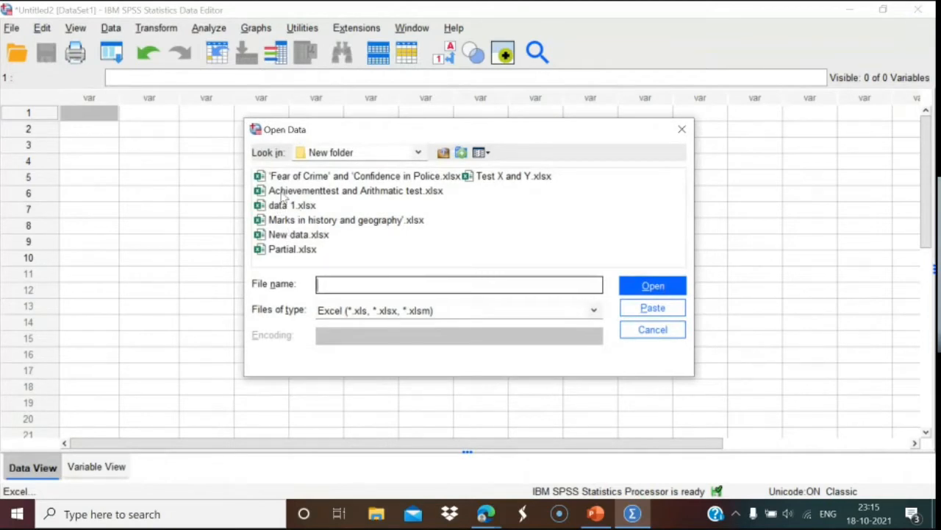
{"action": "left_click", "coordinate": [307, 235]}
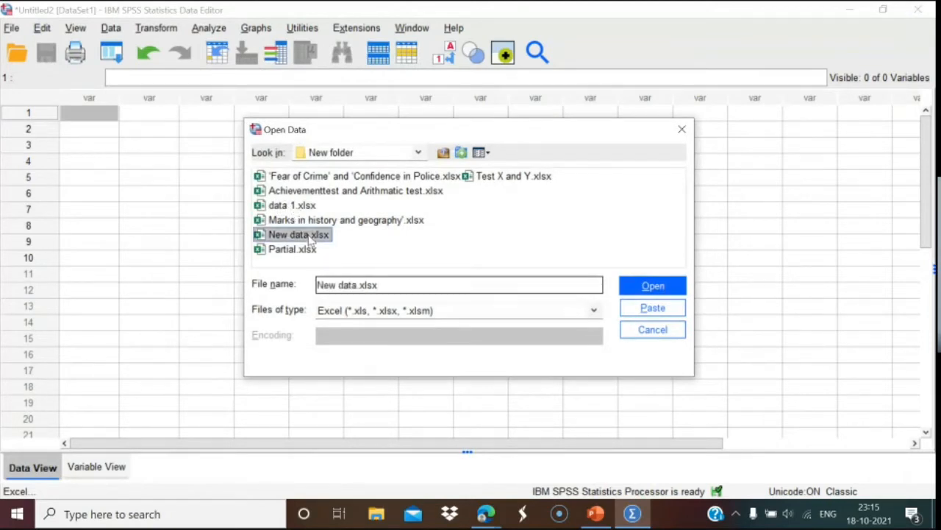
{"action": "left_click", "coordinate": [642, 293]}
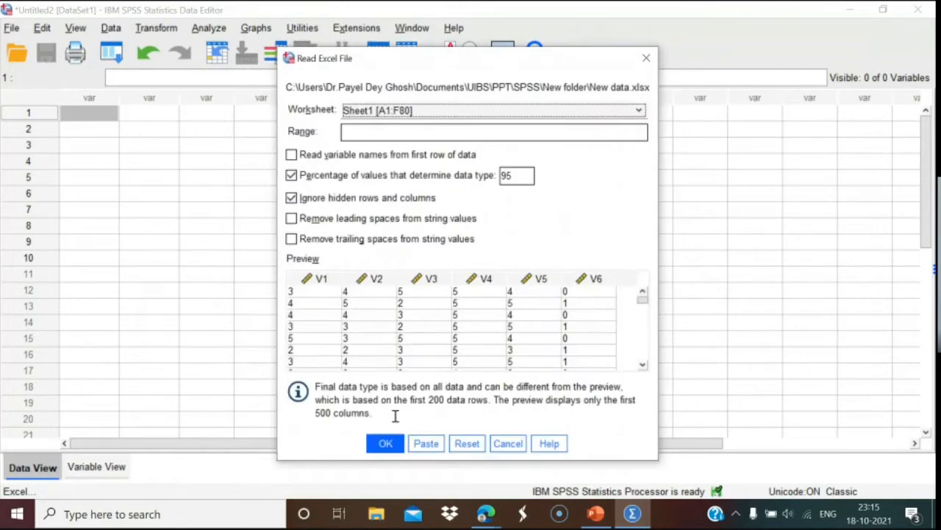
{"action": "left_click", "coordinate": [385, 443]}
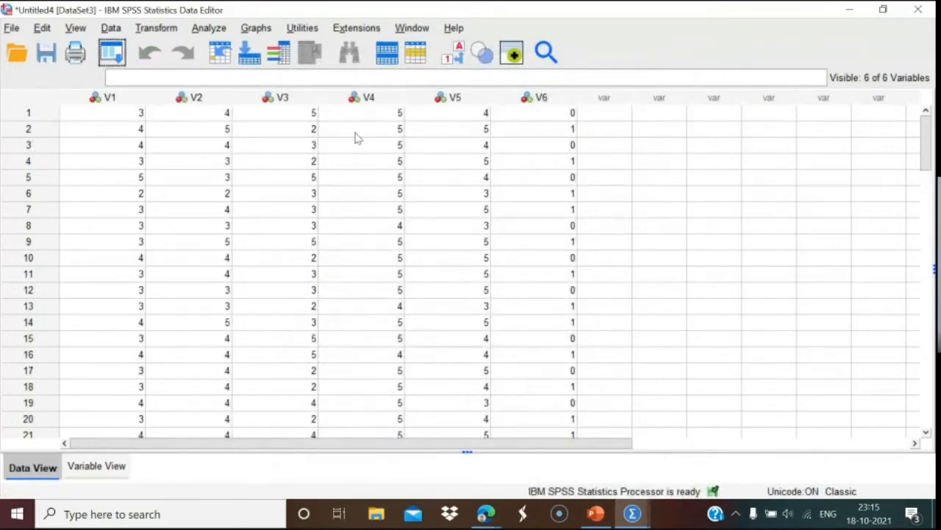
In Variable View, rename V1, V2 and V3 to A, B and C.
{"action": "left_click", "coordinate": [92, 464]}
{"action": "double_click", "coordinate": [83, 94]}
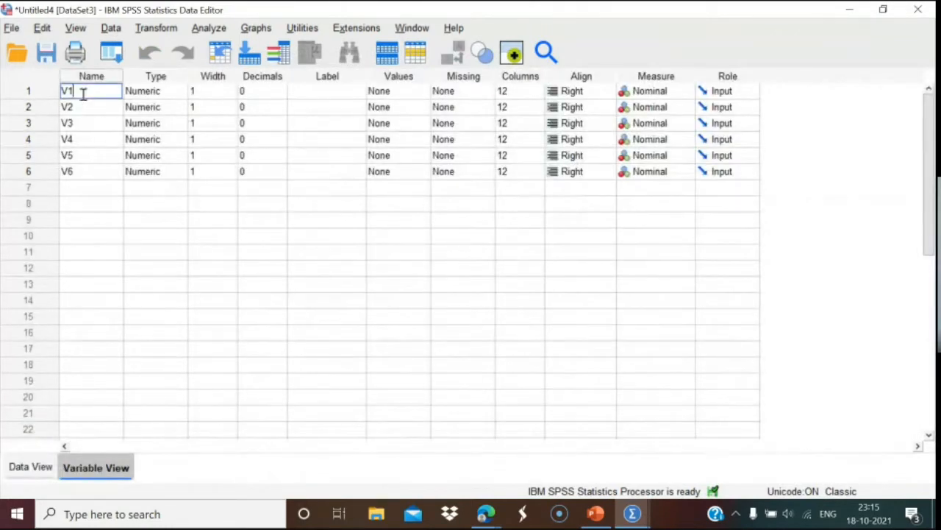
{"action": "key", "text": "BackSpace"}
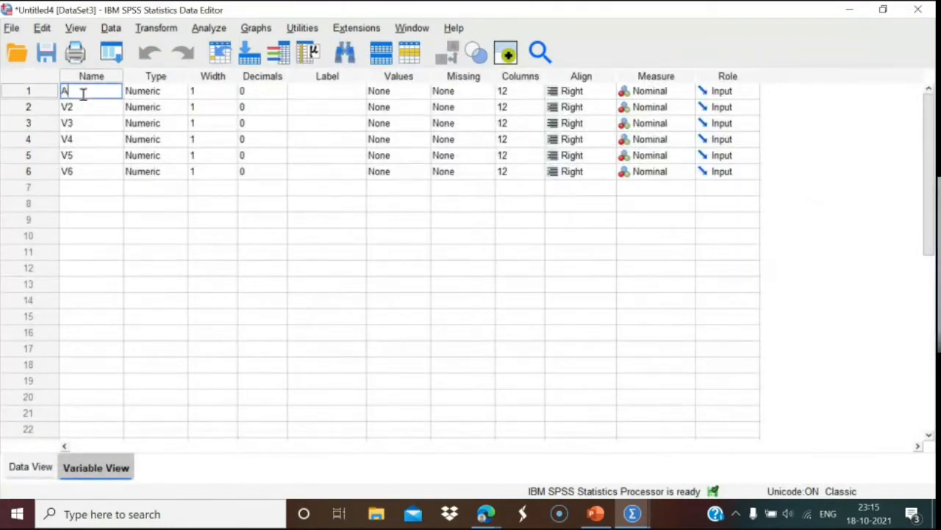
{"action": "double_click", "coordinate": [85, 108]}
{"action": "key", "text": "BackSpace"}
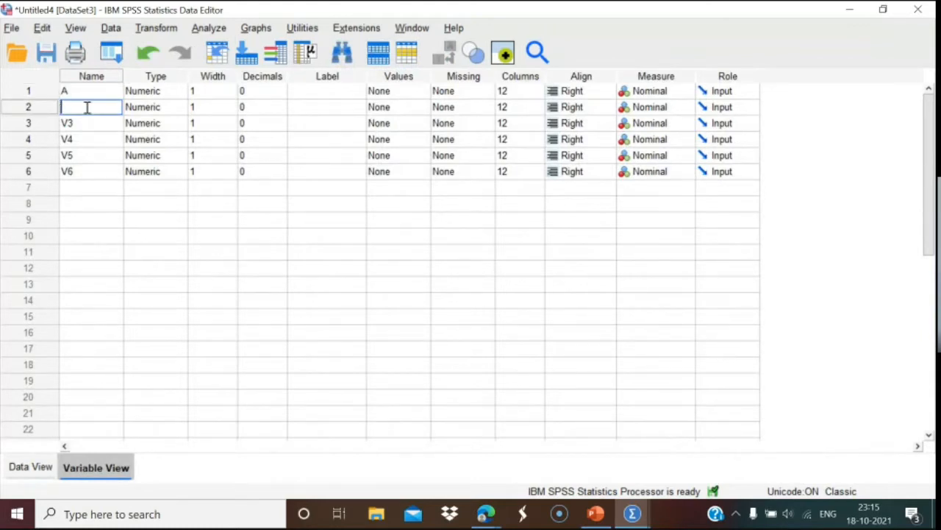
{"action": "double_click", "coordinate": [88, 125]}
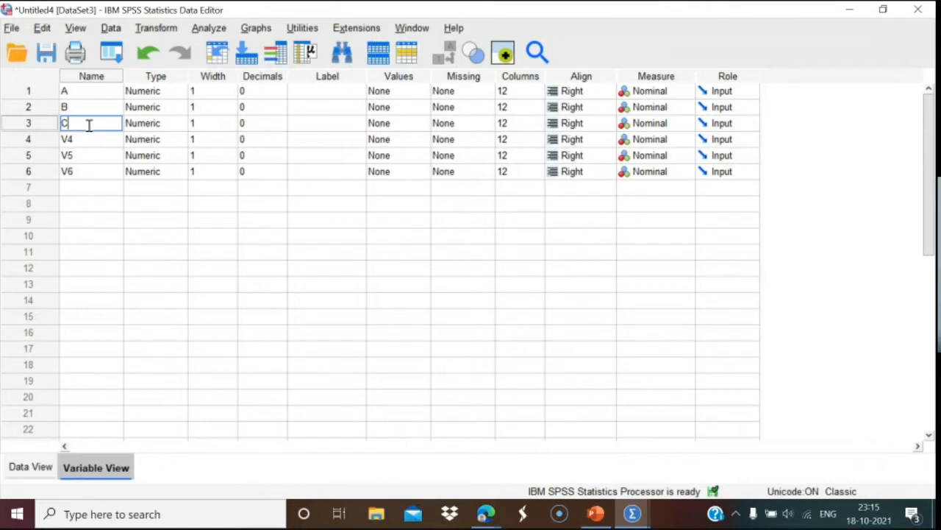
{"action": "type", "text": "C"}
Rename the remaining variables to D, E and Group.
{"action": "double_click", "coordinate": [93, 140]}
{"action": "key", "text": "BackSpace"}
{"action": "key", "text": "BackSpace"}
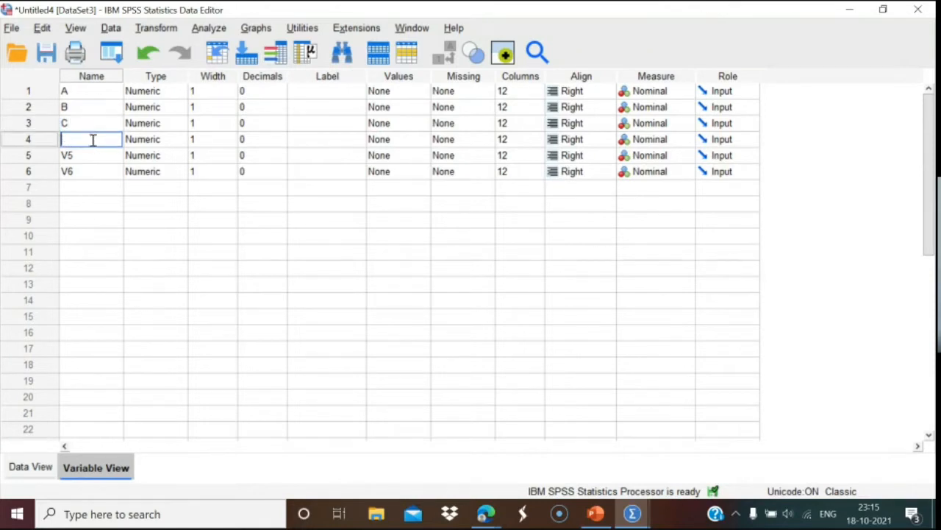
{"action": "type", "text": "D"}
{"action": "double_click", "coordinate": [93, 155]}
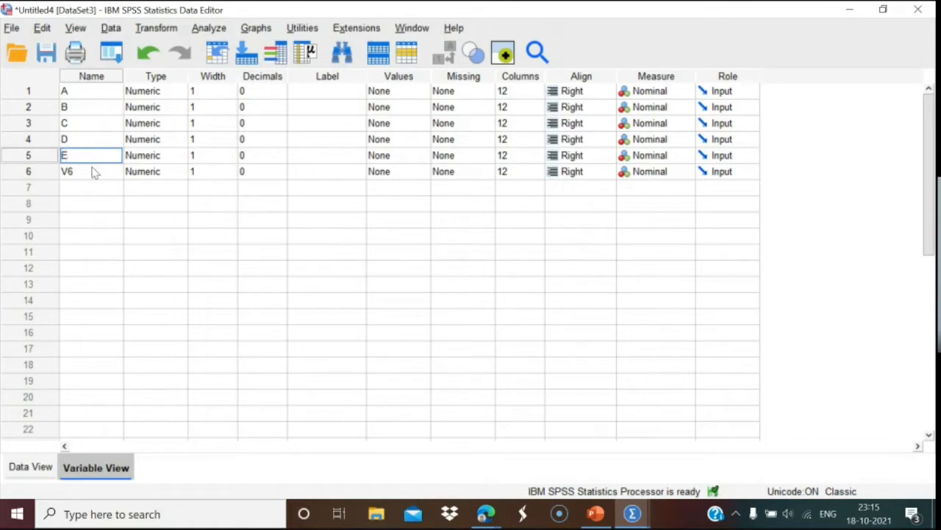
{"action": "type", "text": "E"}
{"action": "double_click", "coordinate": [93, 170]}
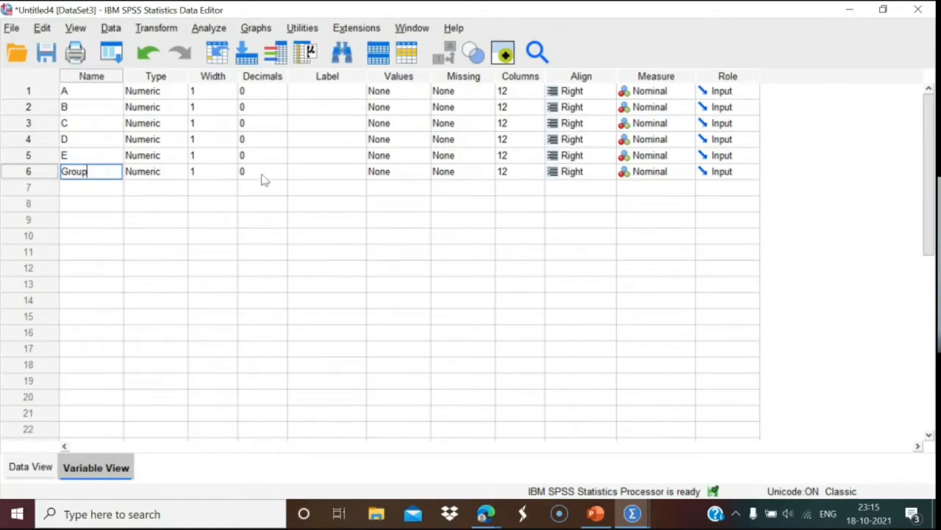
{"action": "left_click", "coordinate": [312, 184]}
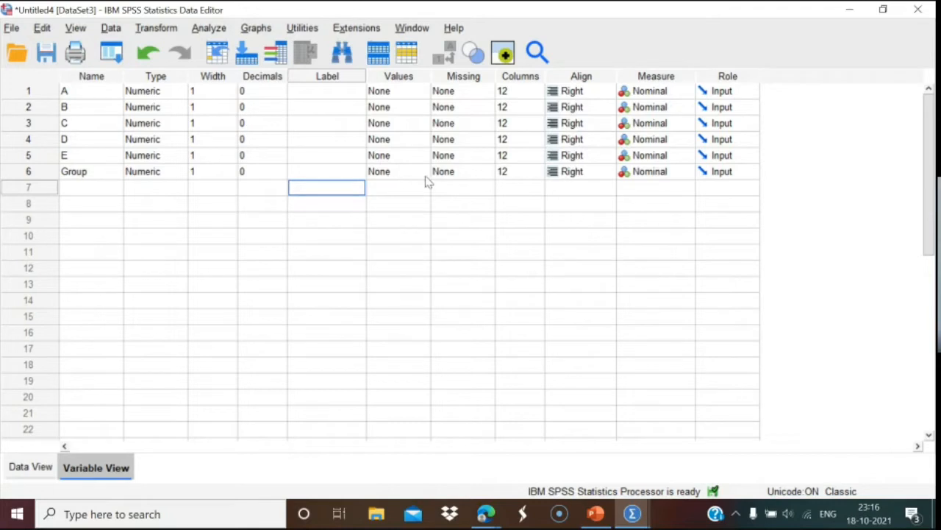
Give Group value labels 0 = Pass and 1 = Fail, then return to Data View.
{"action": "left_click", "coordinate": [397, 174]}
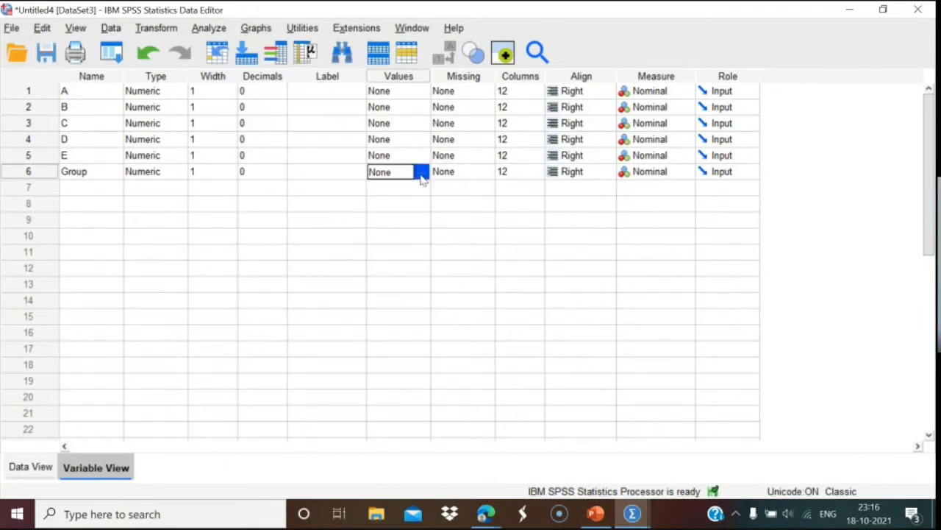
{"action": "left_click", "coordinate": [423, 172]}
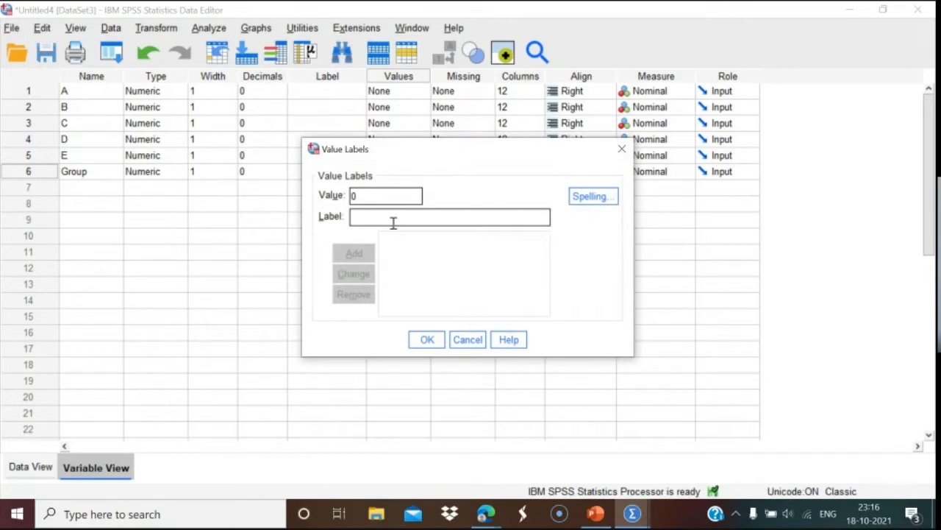
{"action": "type", "text": "Pass"}
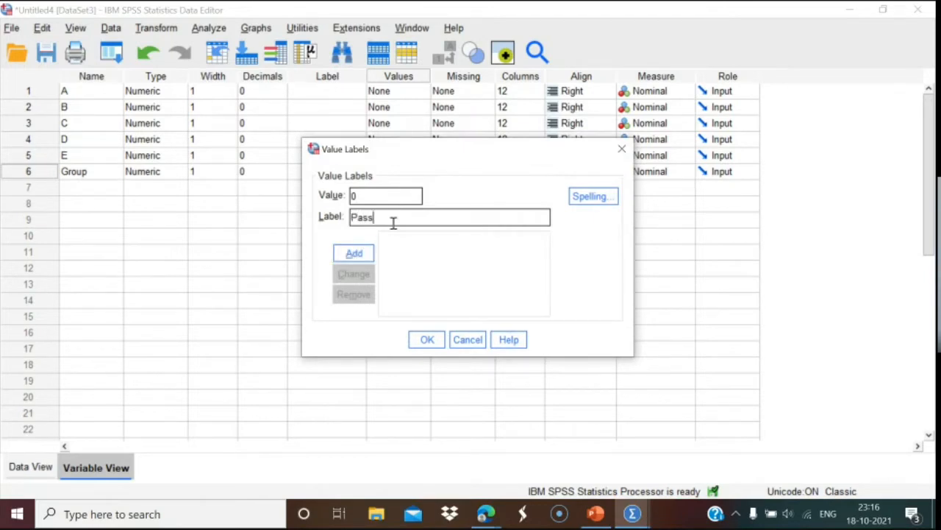
{"action": "left_click", "coordinate": [361, 254]}
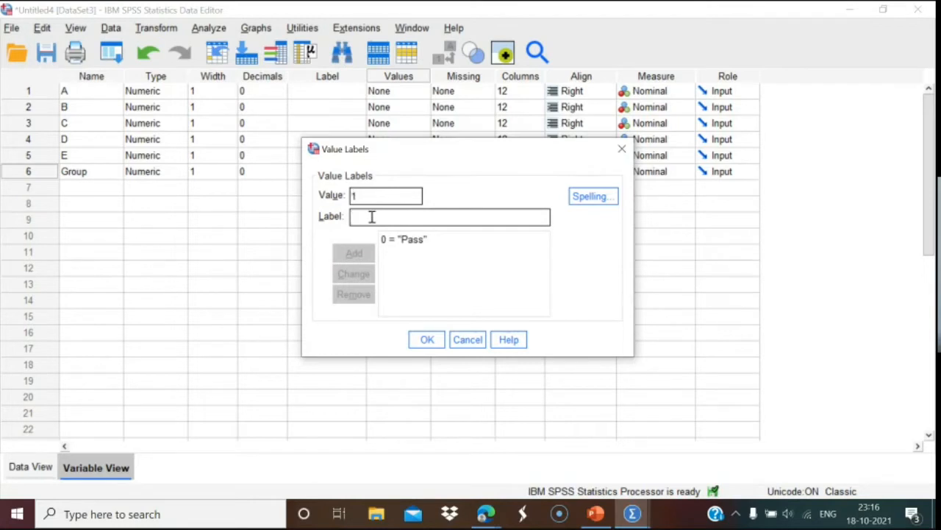
{"action": "type", "text": "Fail"}
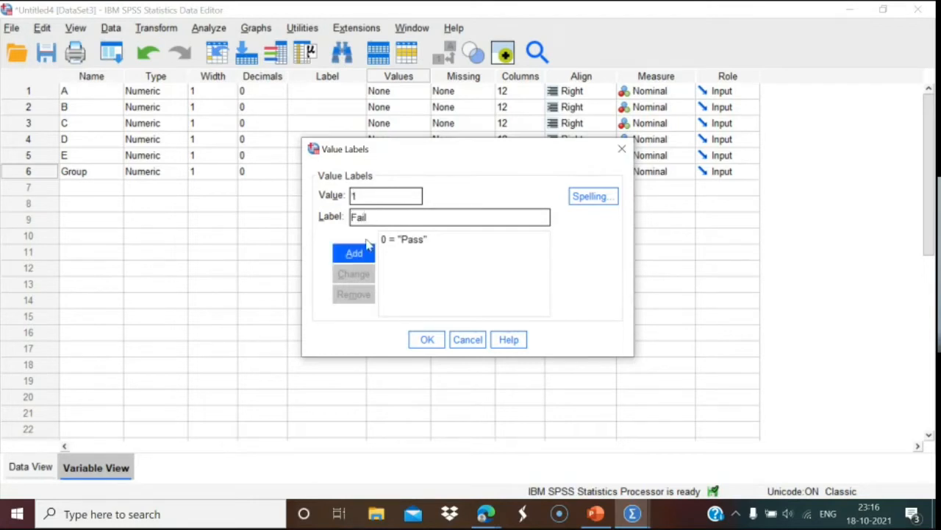
{"action": "left_click", "coordinate": [368, 254]}
{"action": "left_click", "coordinate": [427, 340]}
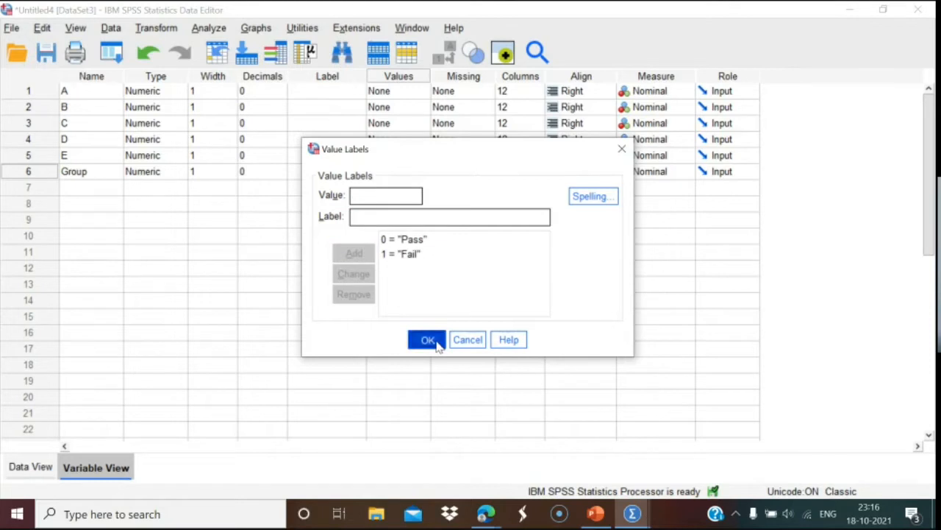
{"action": "left_click", "coordinate": [30, 467]}
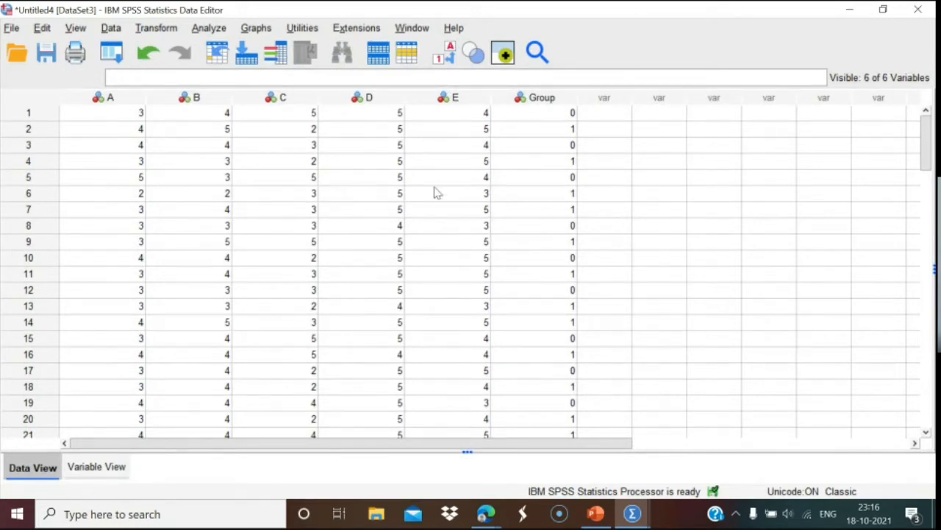
Create a Matrix Scatter chart with A, B, C, D and E as matrix variables.
{"action": "left_click", "coordinate": [264, 32]}
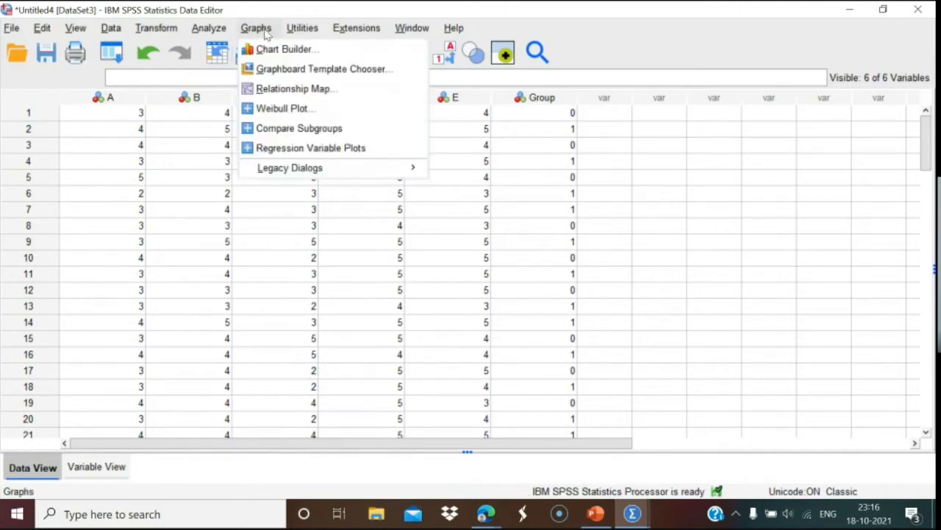
{"action": "mouse_move", "coordinate": [302, 173]}
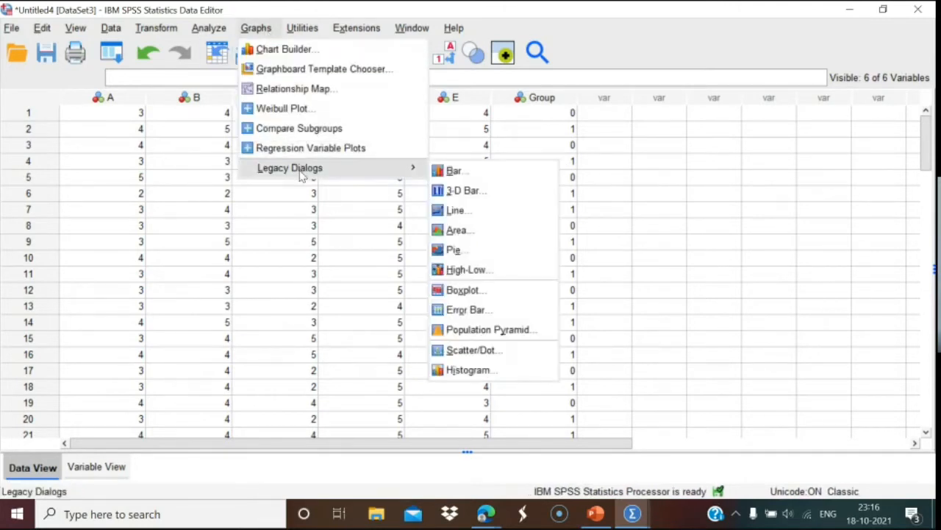
{"action": "left_click", "coordinate": [458, 354]}
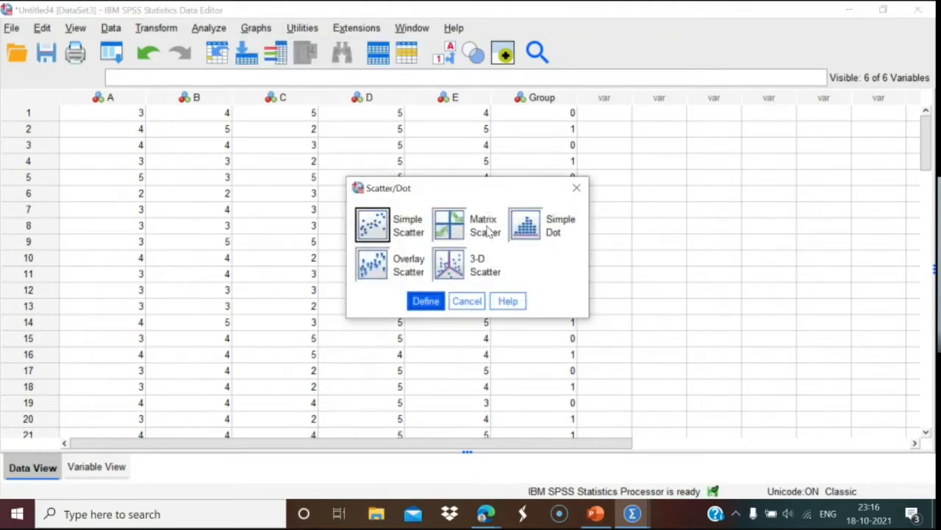
{"action": "left_click", "coordinate": [454, 228]}
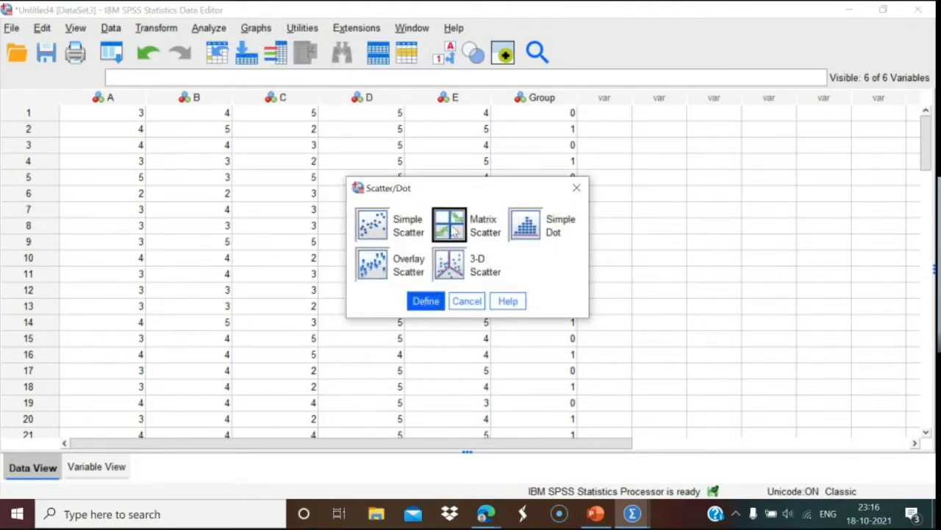
{"action": "left_click", "coordinate": [425, 301]}
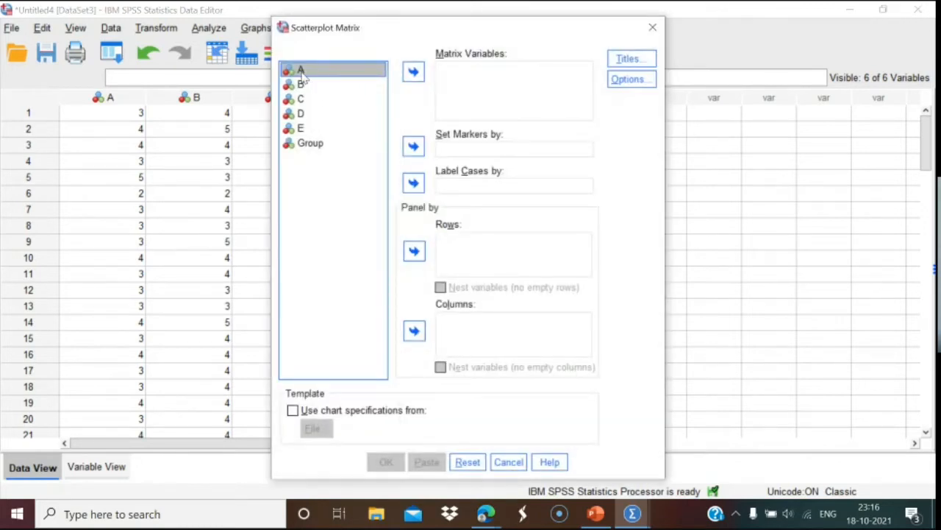
{"action": "key", "text": "shift+Down"}
{"action": "key", "text": "shift+Down"}
{"action": "key", "text": "shift+Down"}
{"action": "key", "text": "shift+Down"}
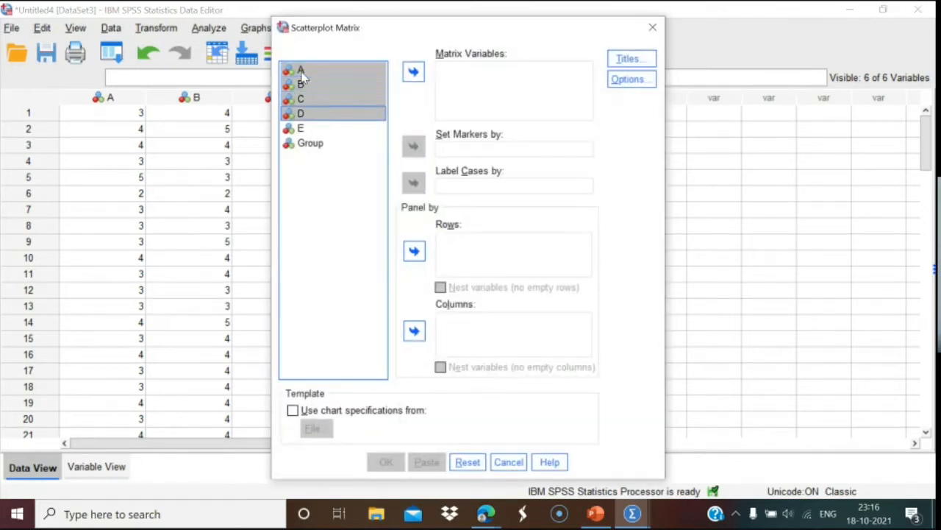
{"action": "left_click", "coordinate": [413, 73]}
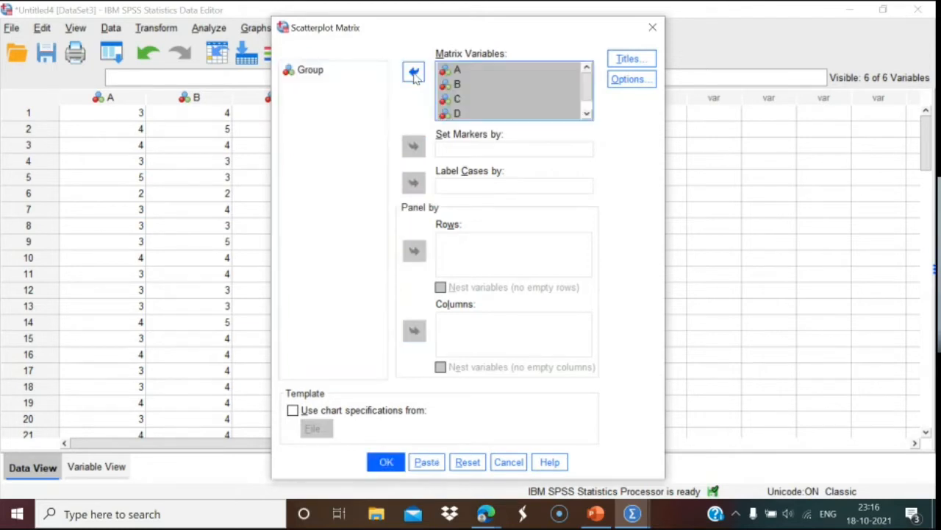
{"action": "left_click", "coordinate": [379, 462]}
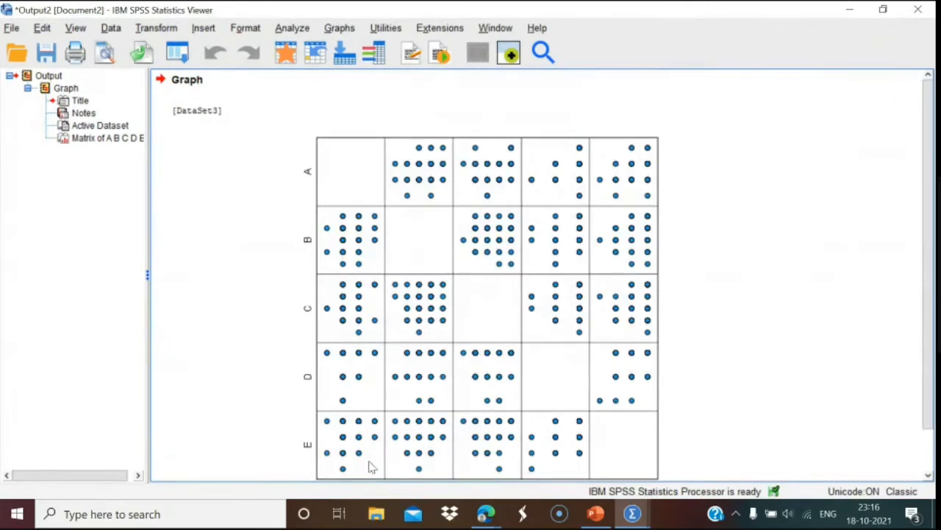
{"action": "scroll", "coordinate": [931, 230], "scroll_direction": "down", "scroll_amount": 2}
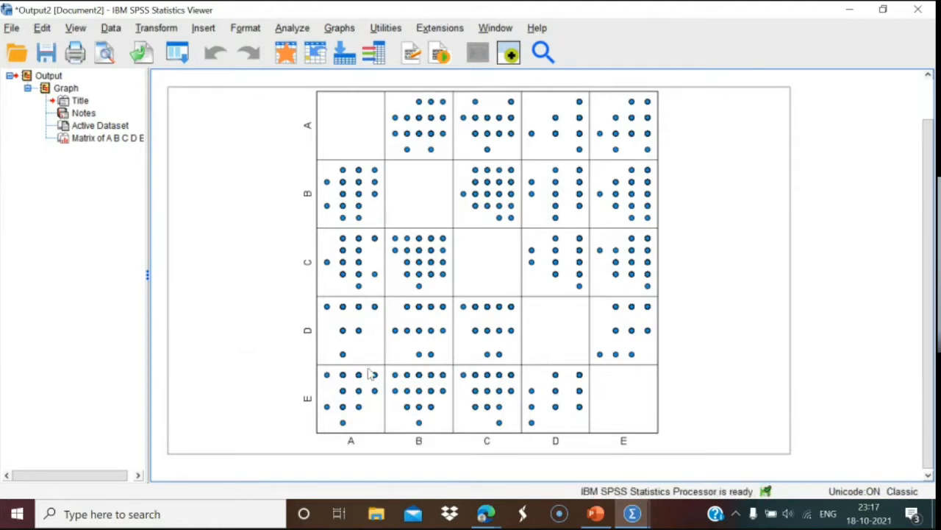
Add a Total fit line to every matrix panel, then close the output viewer without saving.
{"action": "double_click", "coordinate": [411, 302]}
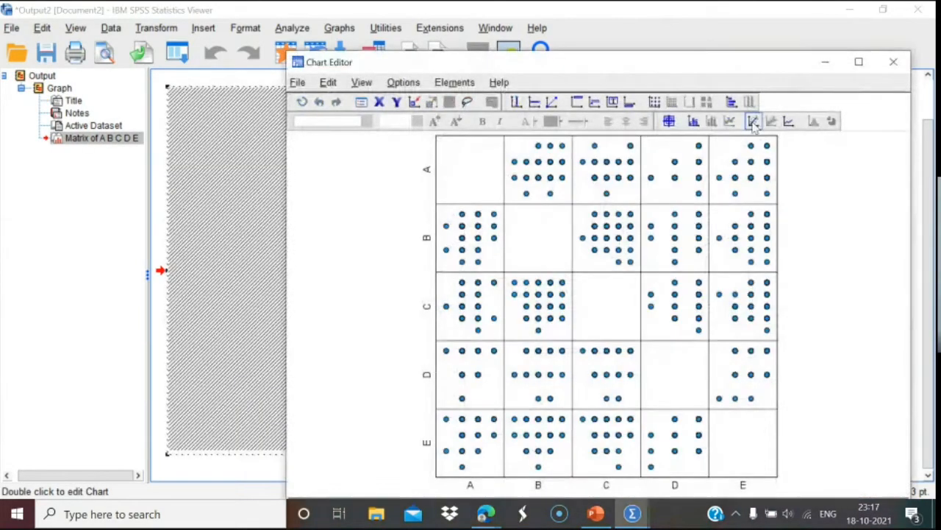
{"action": "left_click", "coordinate": [754, 121]}
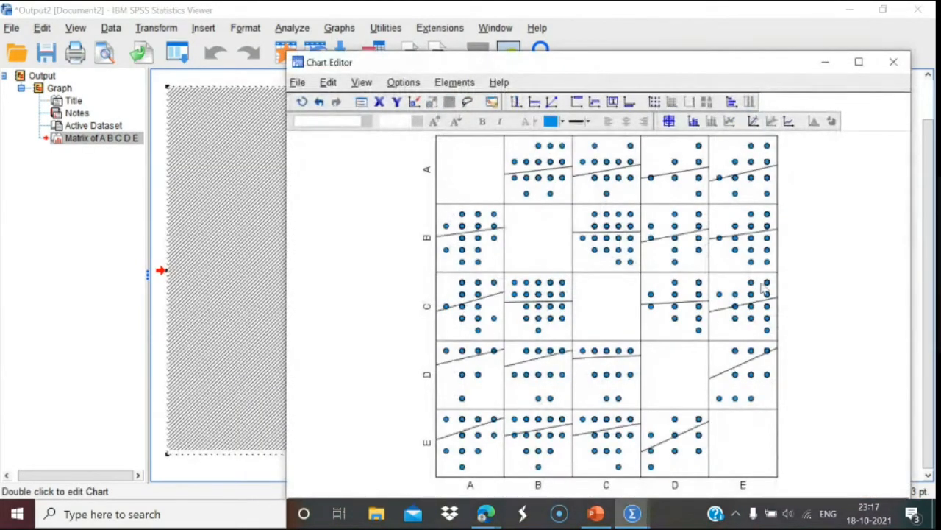
{"action": "left_click", "coordinate": [830, 264]}
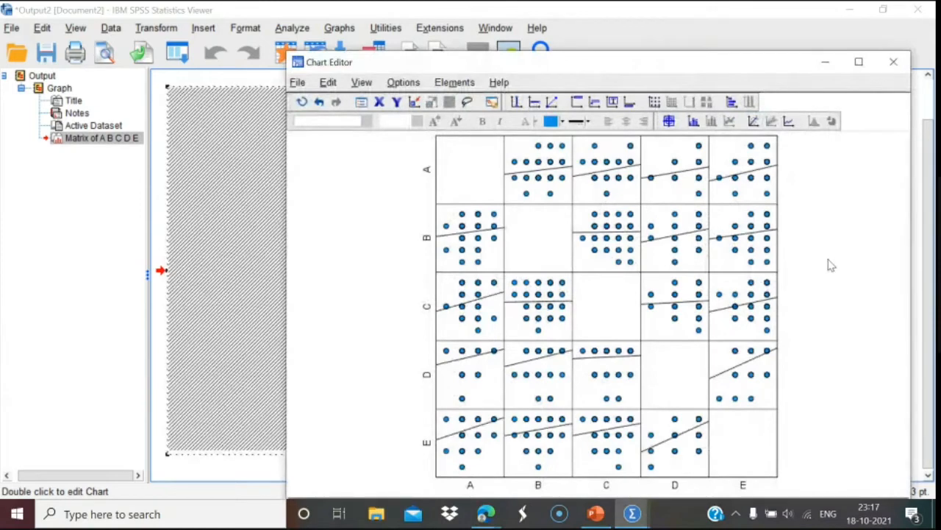
{"action": "left_click", "coordinate": [900, 64]}
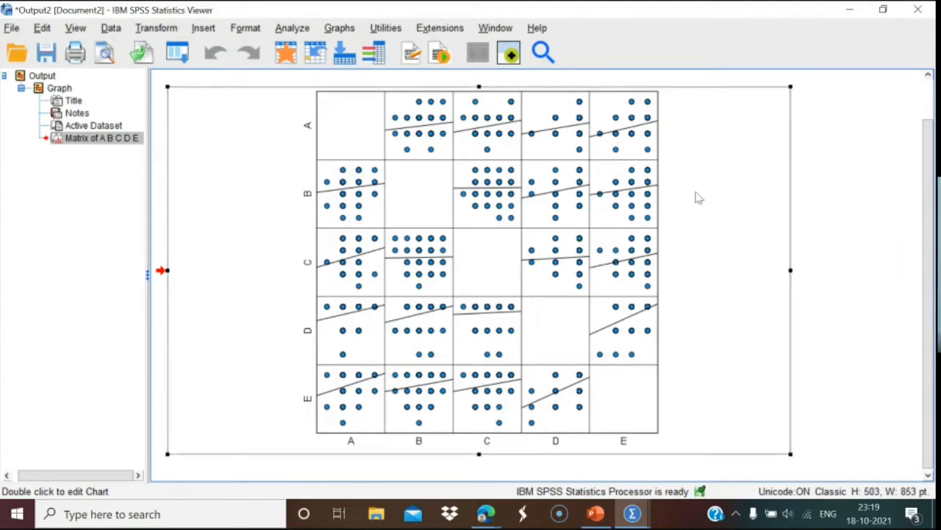
{"action": "left_click", "coordinate": [921, 13]}
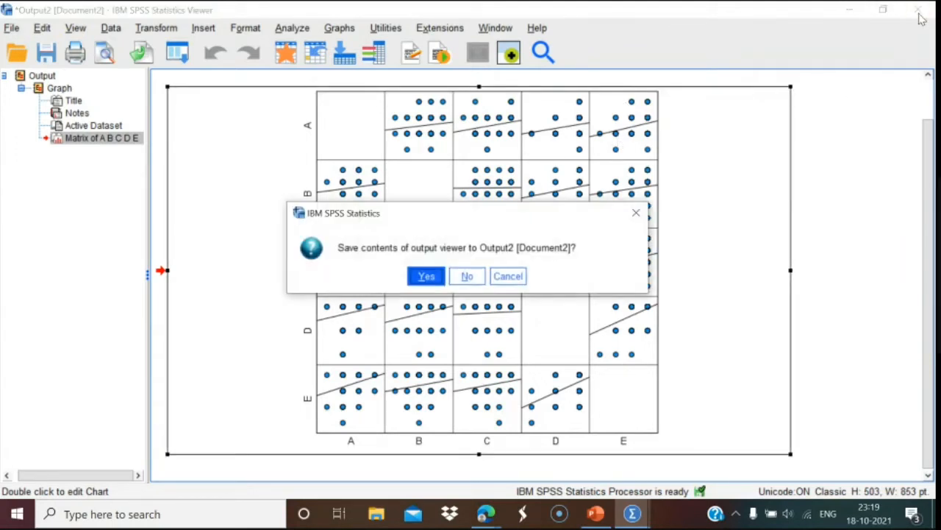
{"action": "left_click", "coordinate": [469, 276]}
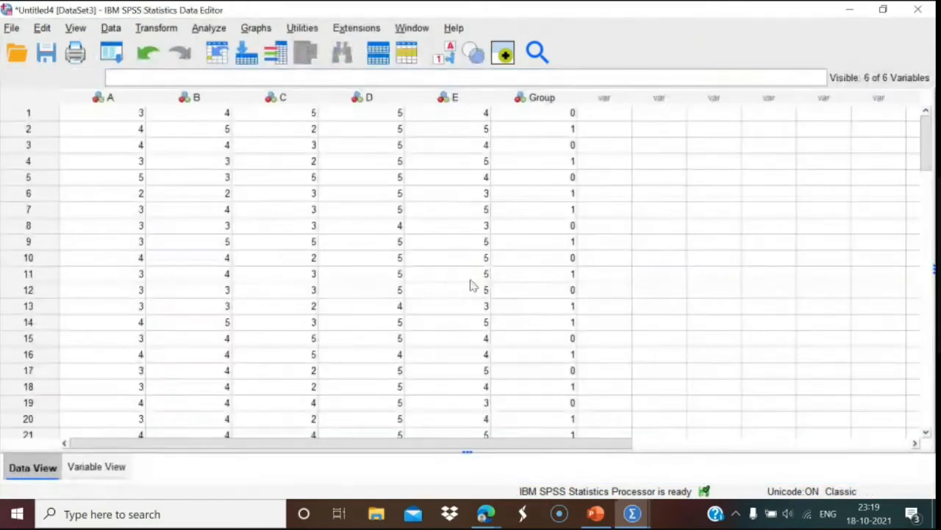
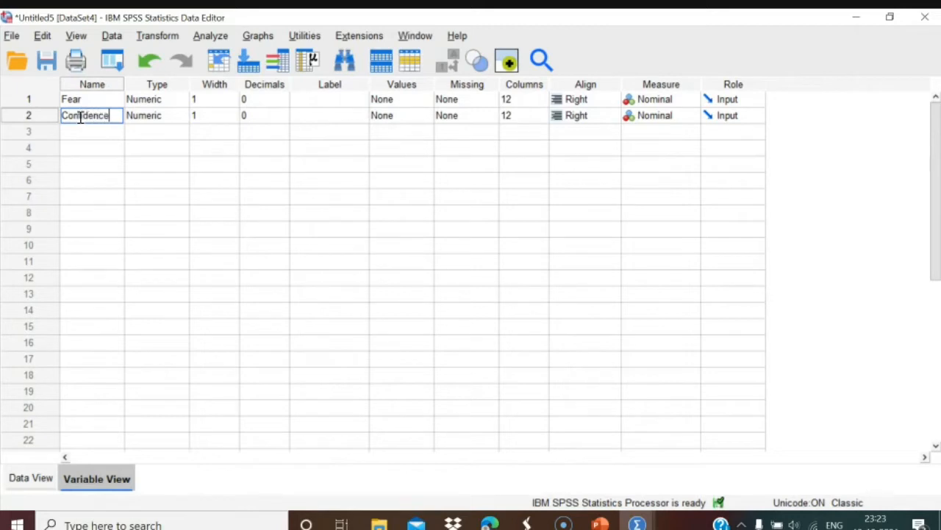
Switch to Data View to see the ten Fear and Confidence scores.
{"action": "left_click", "coordinate": [23, 477]}
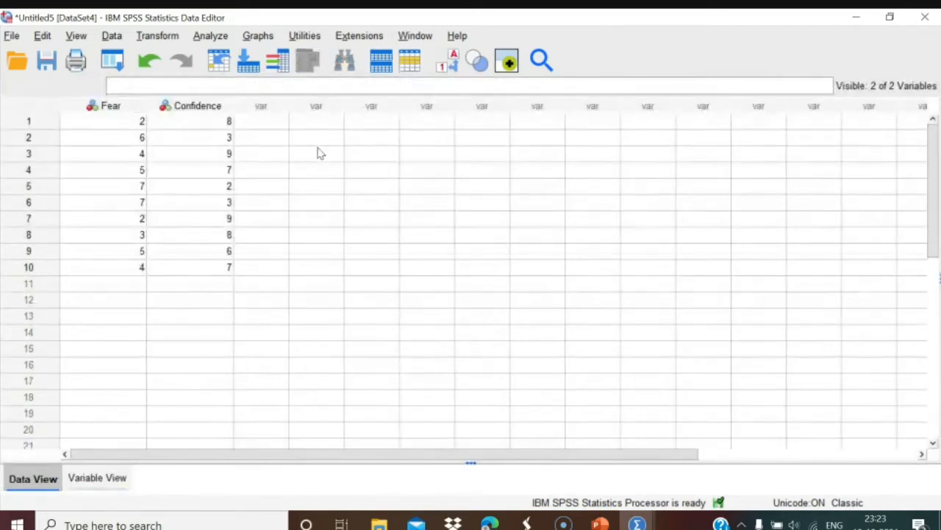
Run a bivariate Pearson correlation of Fear with Confidence, including means and standard deviations.
{"action": "left_click", "coordinate": [214, 39]}
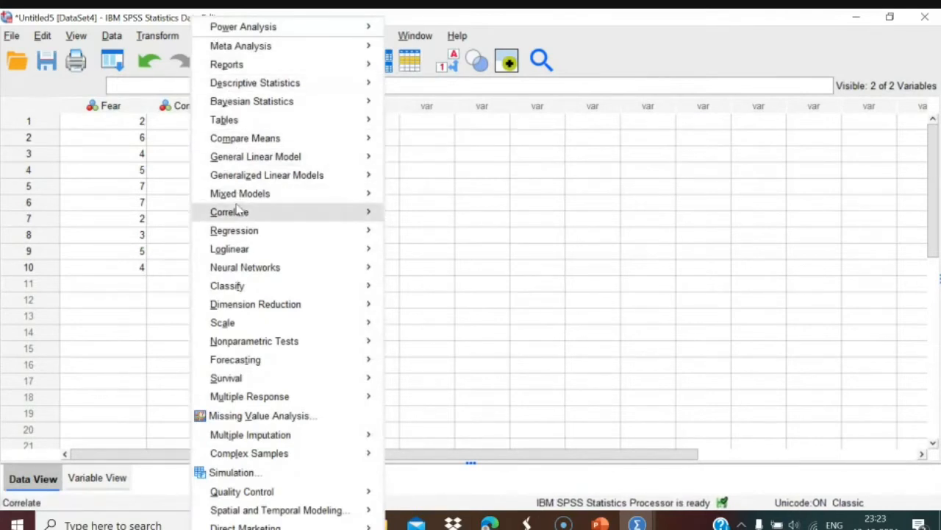
{"action": "mouse_move", "coordinate": [241, 216]}
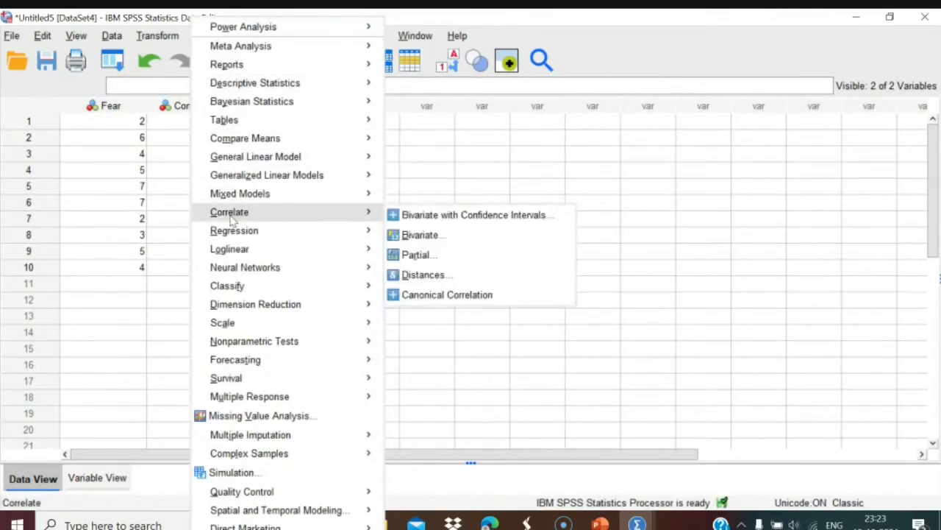
{"action": "left_click", "coordinate": [416, 235]}
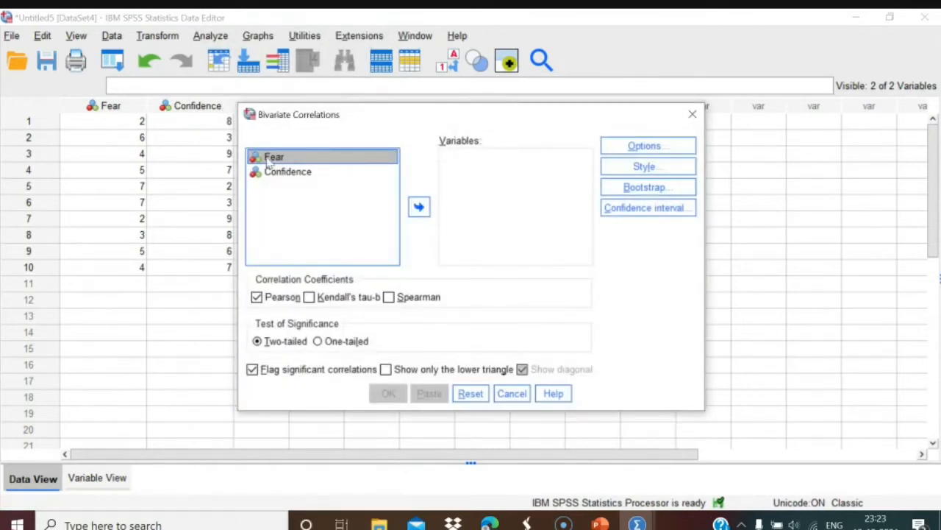
{"action": "left_click", "coordinate": [418, 206]}
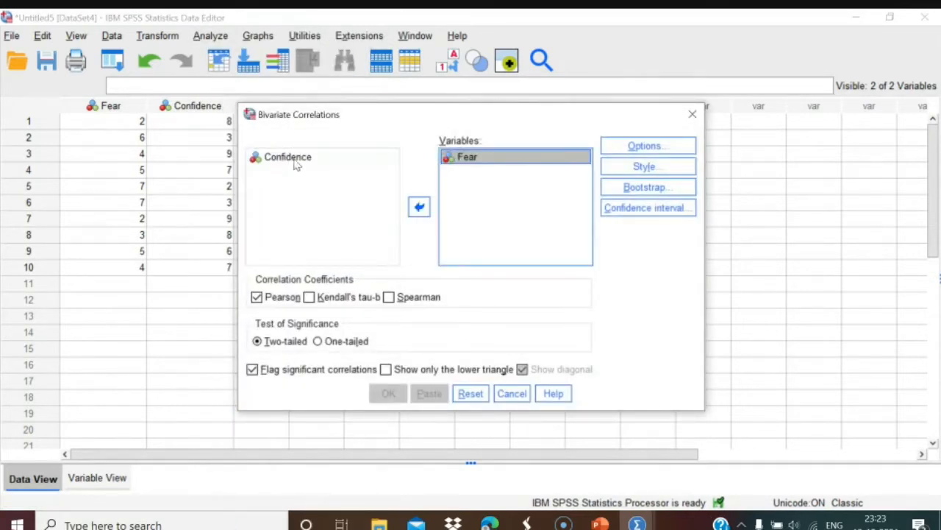
{"action": "left_click", "coordinate": [295, 161]}
{"action": "left_click", "coordinate": [419, 207]}
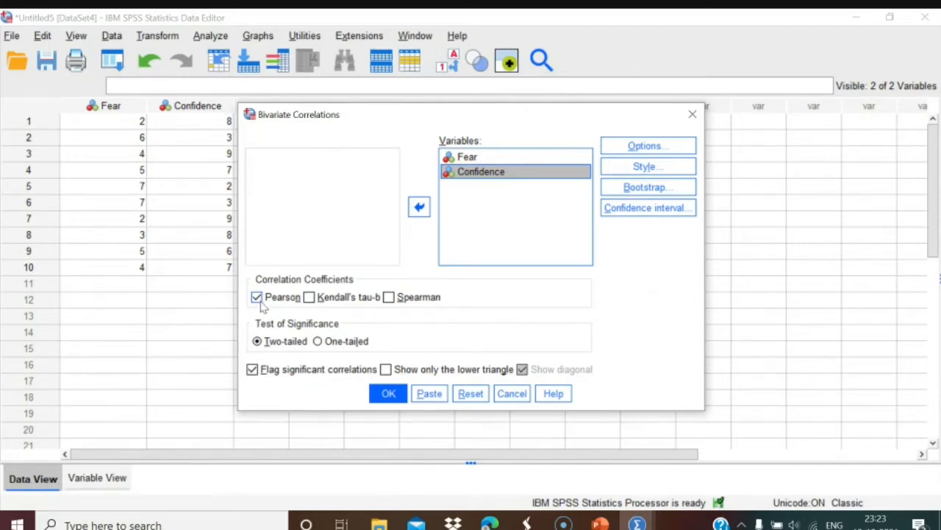
{"action": "left_click", "coordinate": [646, 148]}
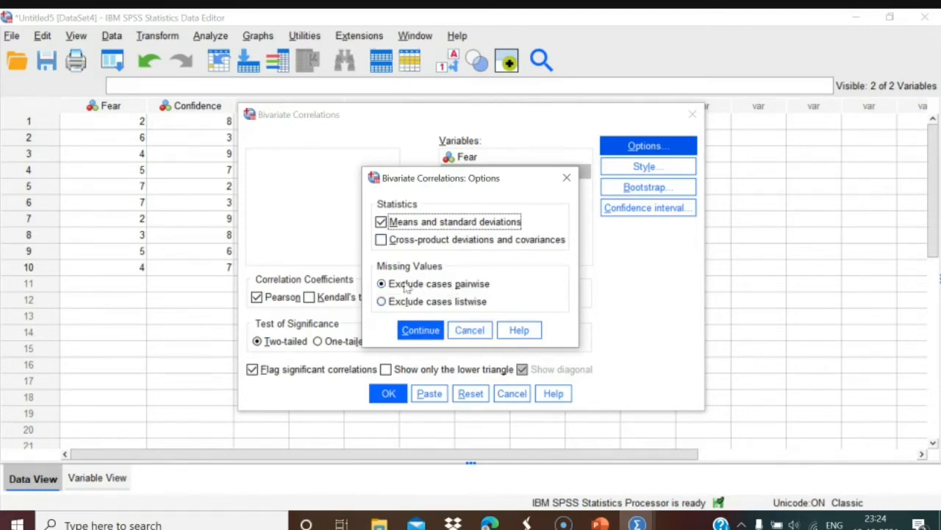
{"action": "left_click", "coordinate": [422, 332]}
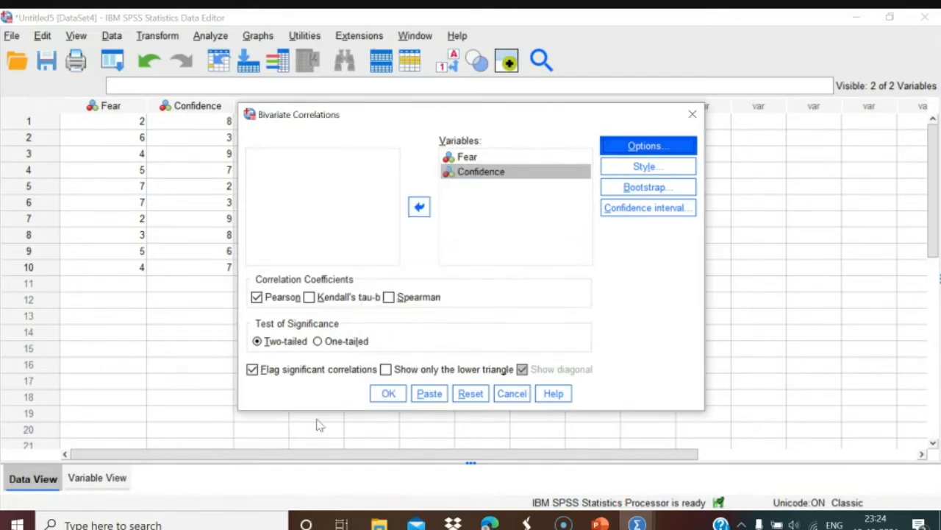
{"action": "left_click", "coordinate": [389, 393]}
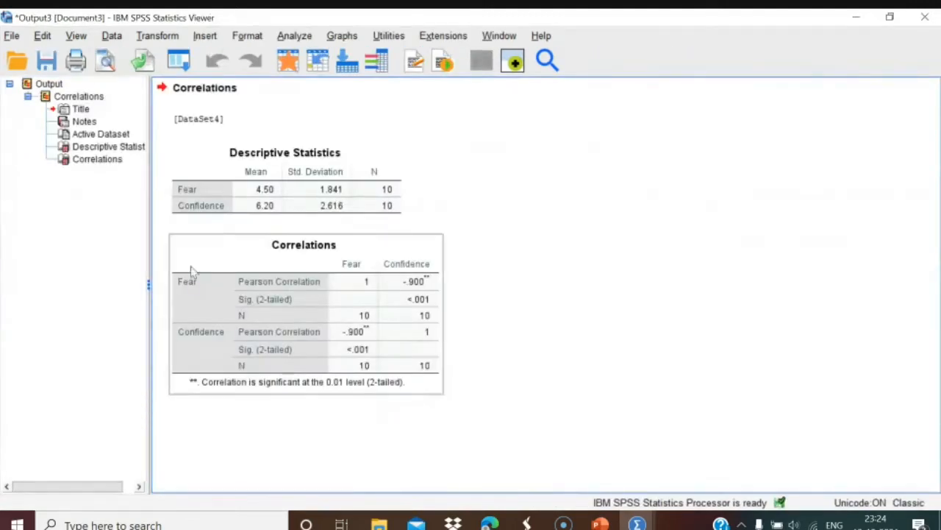
Inspect the Descriptive Statistics and Correlations tables in the output viewer.
{"action": "left_click", "coordinate": [309, 277]}
{"action": "left_click", "coordinate": [237, 214]}
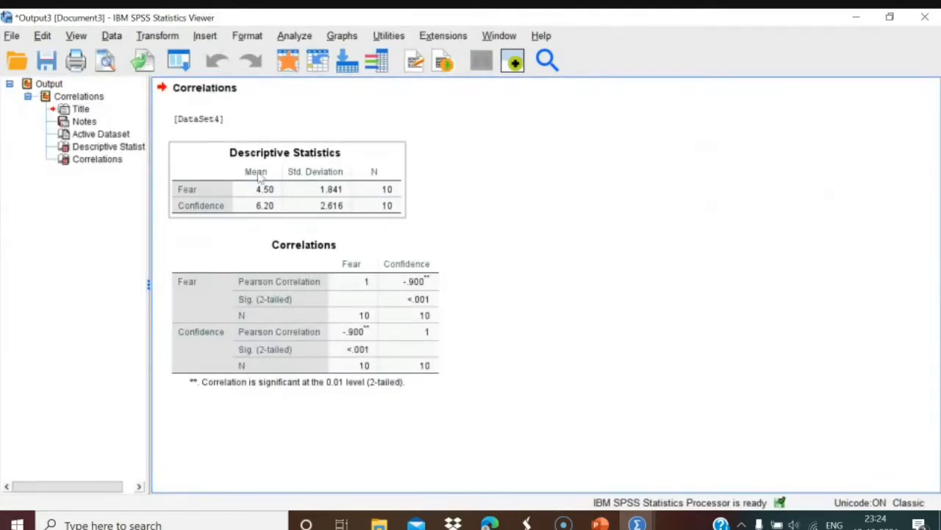
{"action": "left_click", "coordinate": [272, 283]}
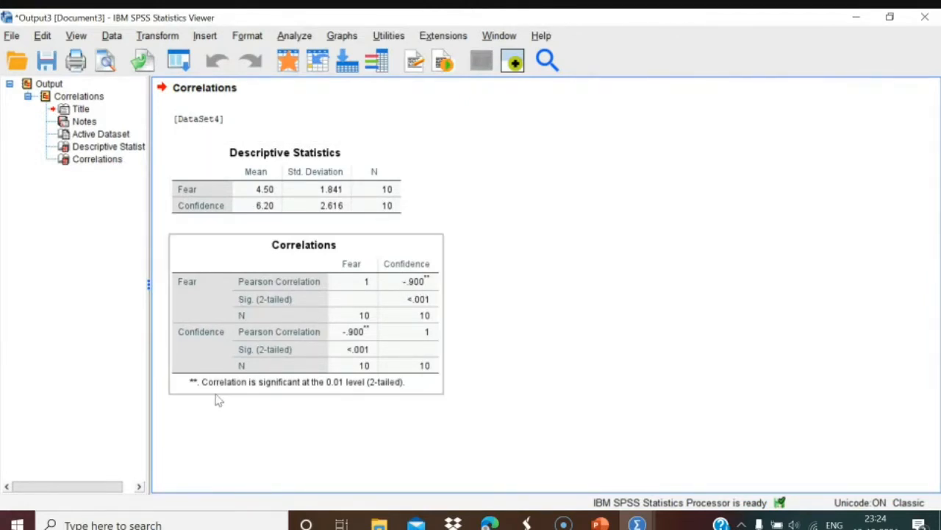
{"action": "left_click", "coordinate": [473, 370]}
{"action": "left_click", "coordinate": [437, 327]}
{"action": "left_click", "coordinate": [474, 371]}
{"action": "left_click", "coordinate": [437, 292]}
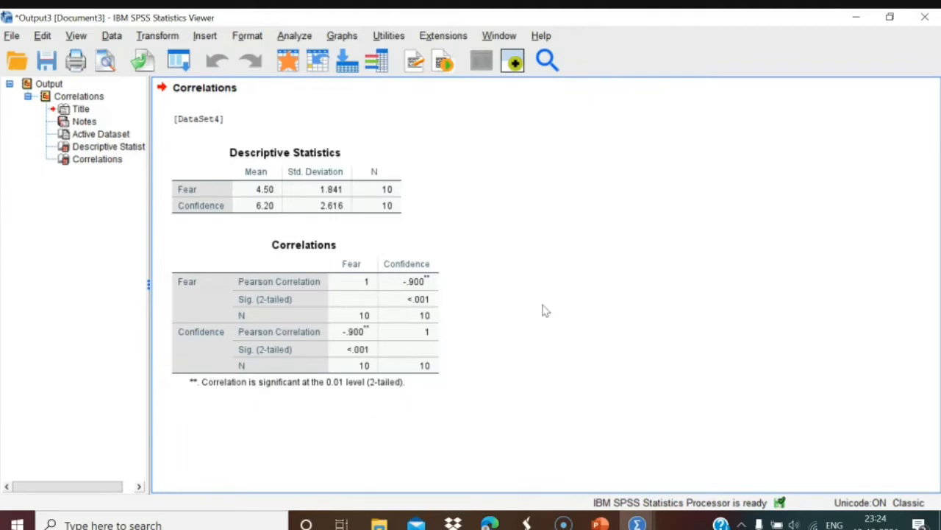
{"action": "left_click", "coordinate": [189, 408]}
{"action": "left_click", "coordinate": [308, 379]}
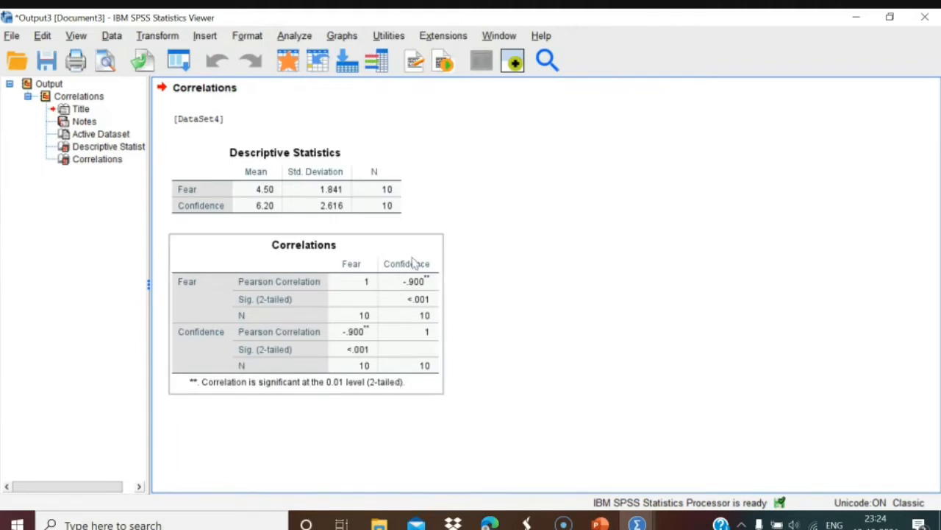
{"action": "left_click", "coordinate": [482, 422]}
{"action": "left_click", "coordinate": [322, 390]}
{"action": "left_click", "coordinate": [526, 283]}
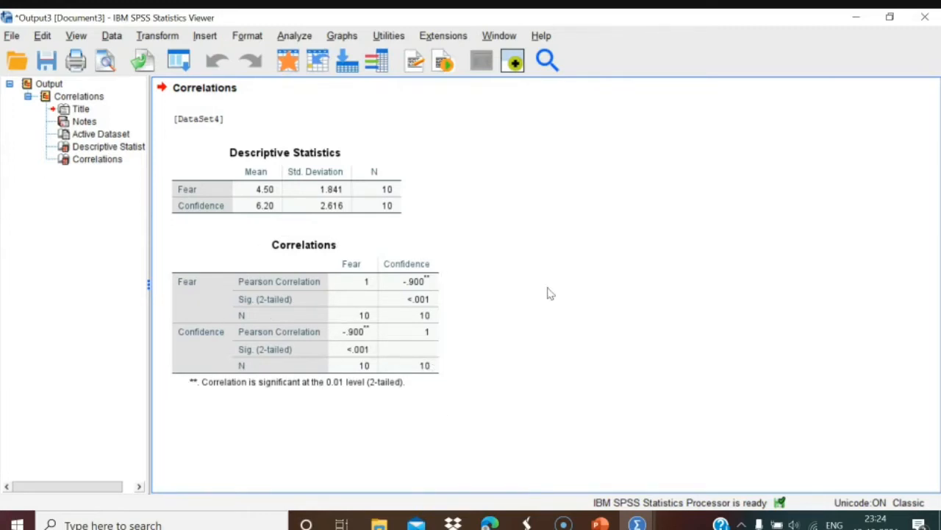
{"action": "left_click", "coordinate": [428, 89]}
Open and cancel the Repeated Measures dialog, then return to the Untitled5 Data Editor.
{"action": "left_click", "coordinate": [294, 35]}
{"action": "mouse_move", "coordinate": [312, 89]}
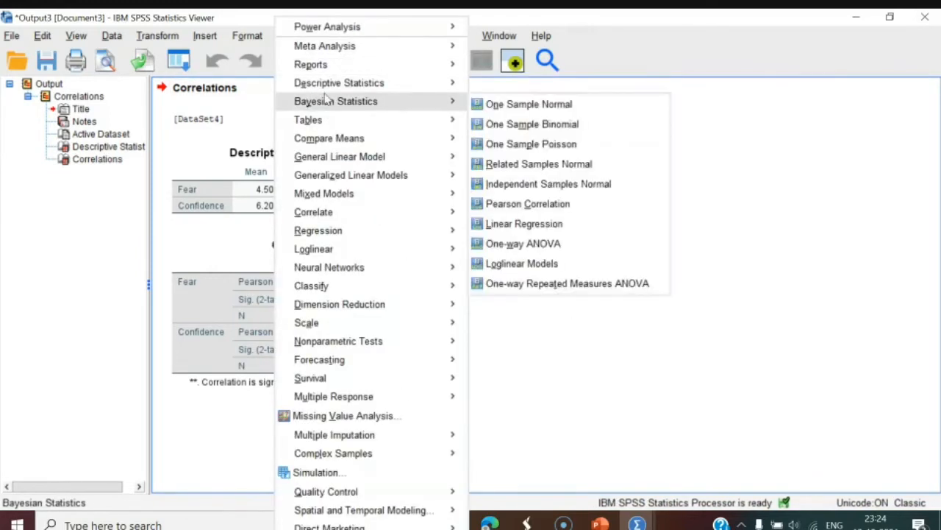
{"action": "mouse_move", "coordinate": [367, 157]}
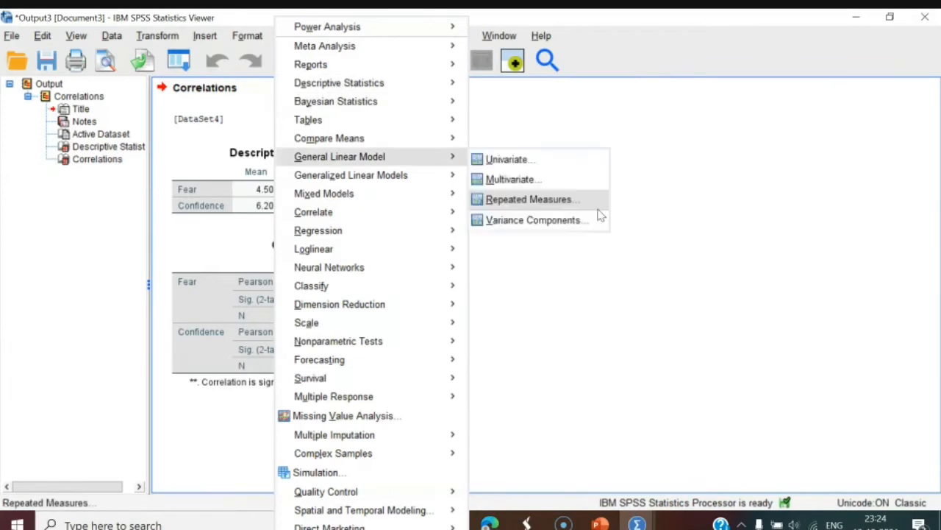
{"action": "left_click", "coordinate": [581, 200]}
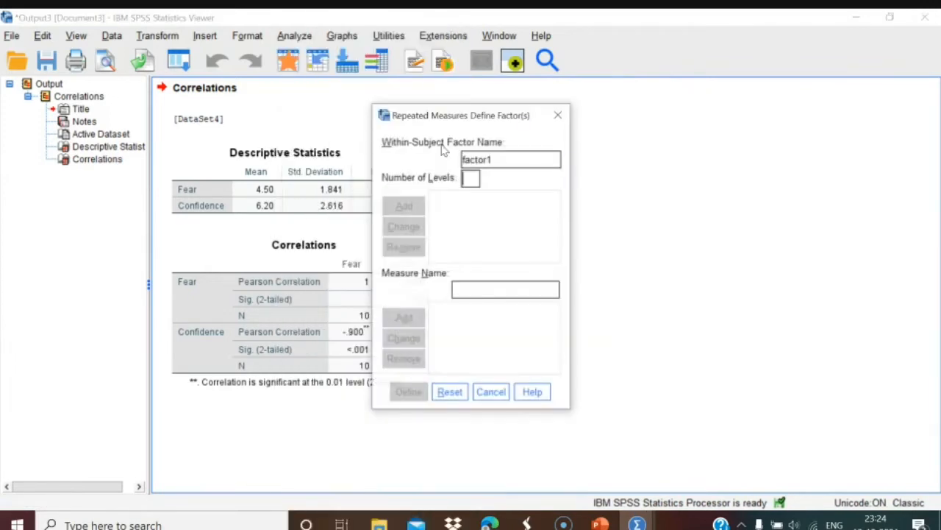
{"action": "left_click", "coordinate": [558, 118]}
{"action": "mouse_move", "coordinate": [637, 522]}
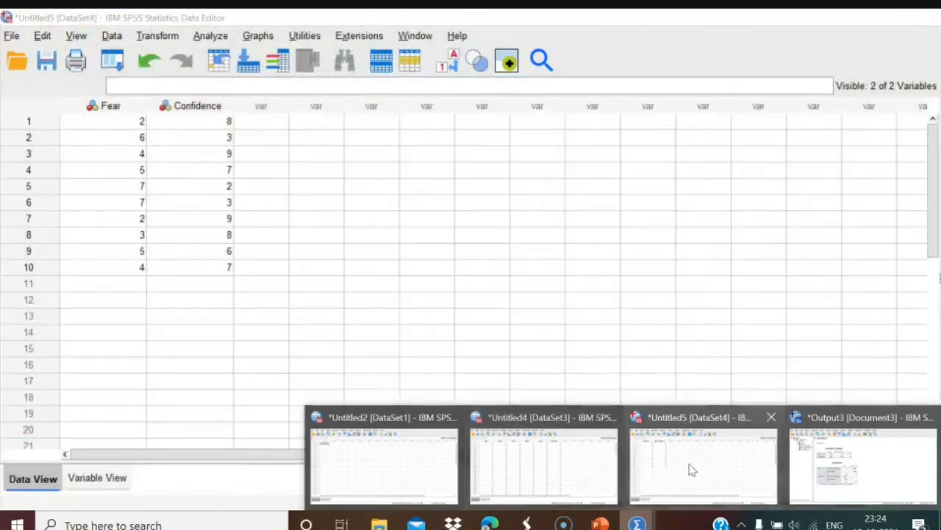
{"action": "left_click", "coordinate": [691, 467]}
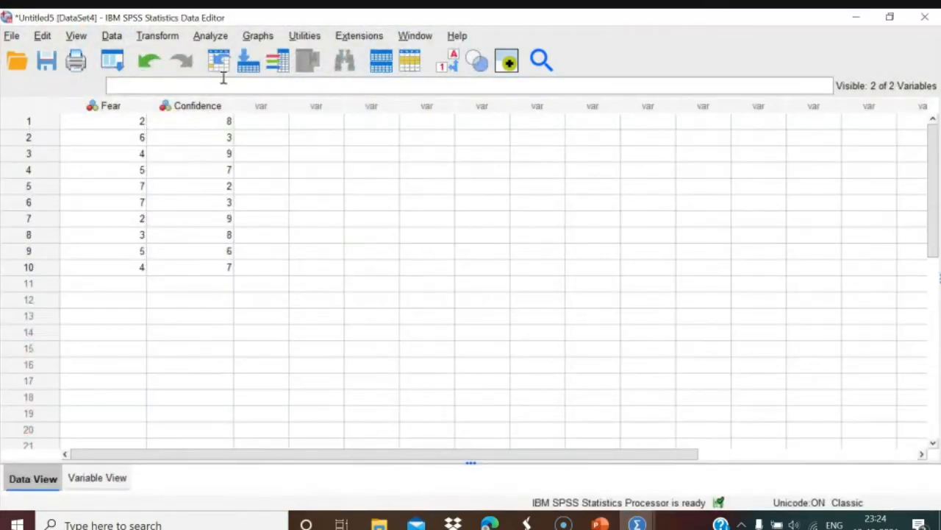
Explore Fear and Confidence as dependent variables with normality plots and tests.
{"action": "left_click", "coordinate": [211, 36]}
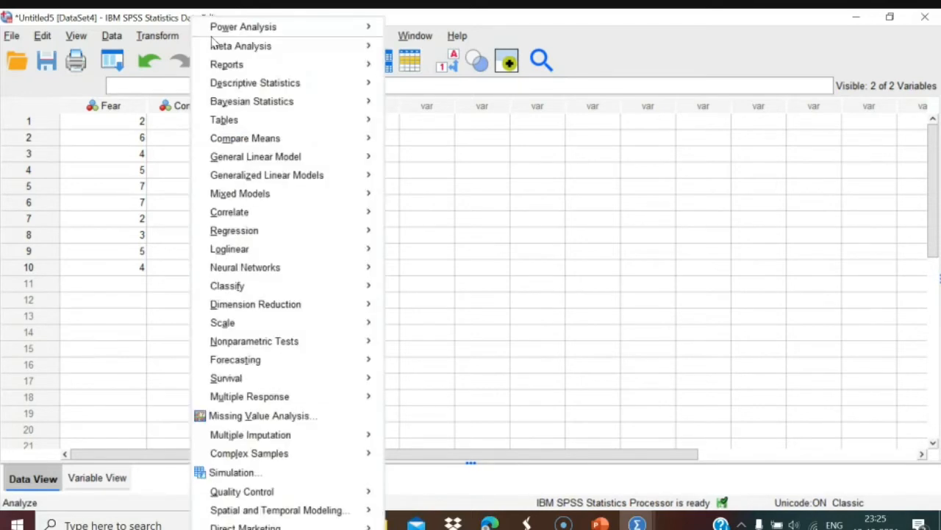
{"action": "mouse_move", "coordinate": [227, 83]}
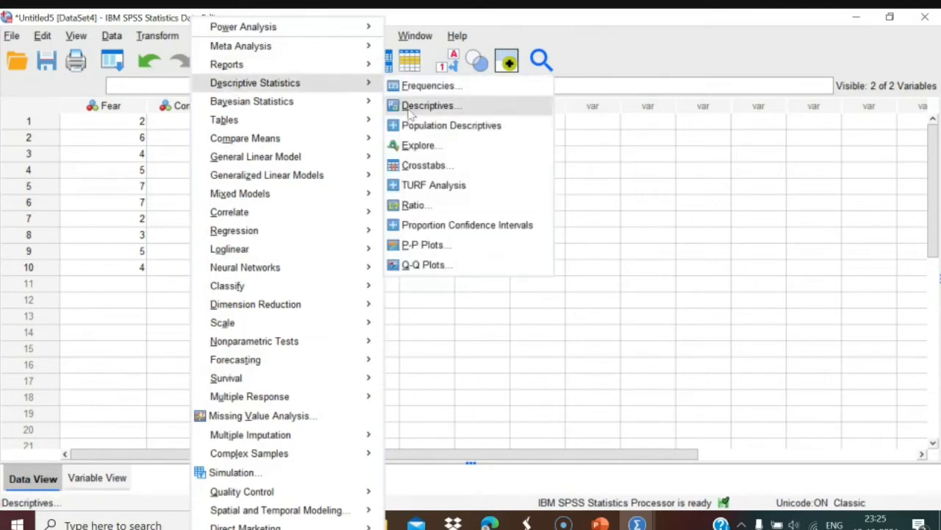
{"action": "left_click", "coordinate": [418, 147]}
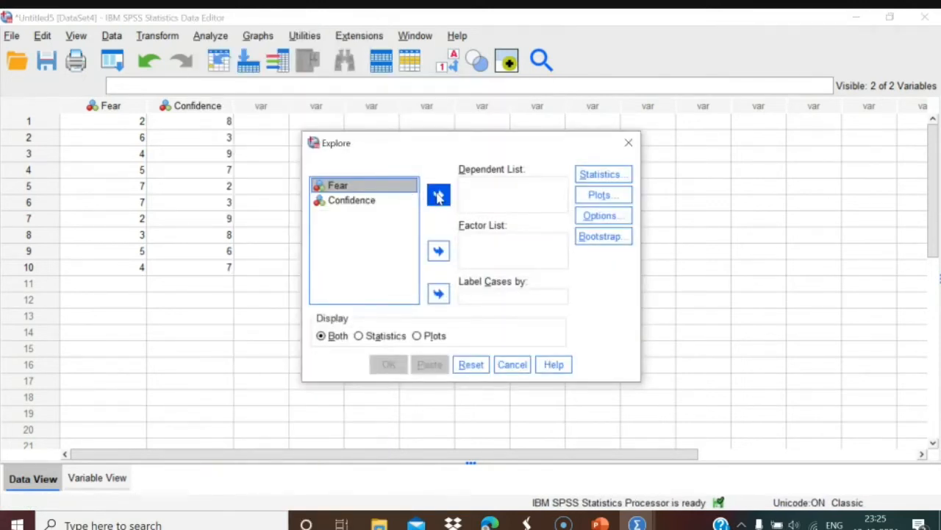
{"action": "left_click", "coordinate": [438, 195]}
{"action": "left_click", "coordinate": [369, 187]}
{"action": "left_click", "coordinate": [439, 196]}
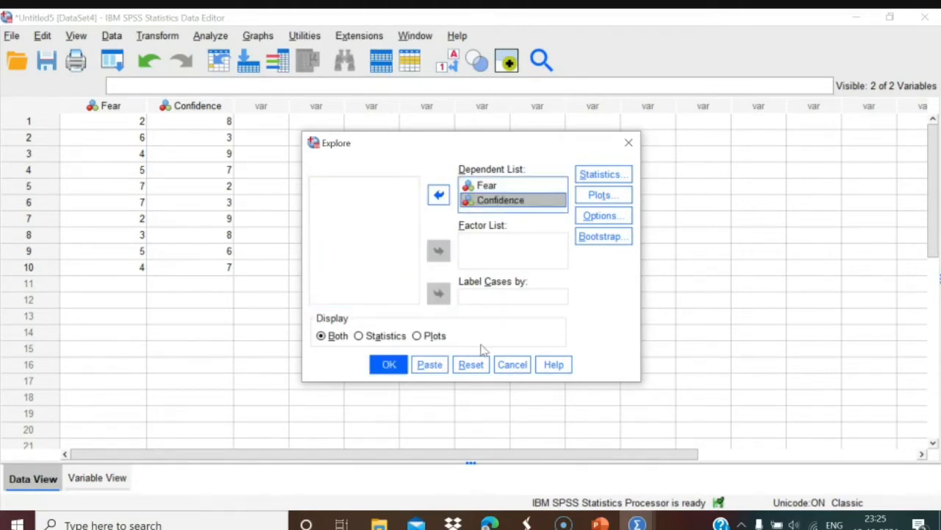
{"action": "left_click", "coordinate": [599, 198]}
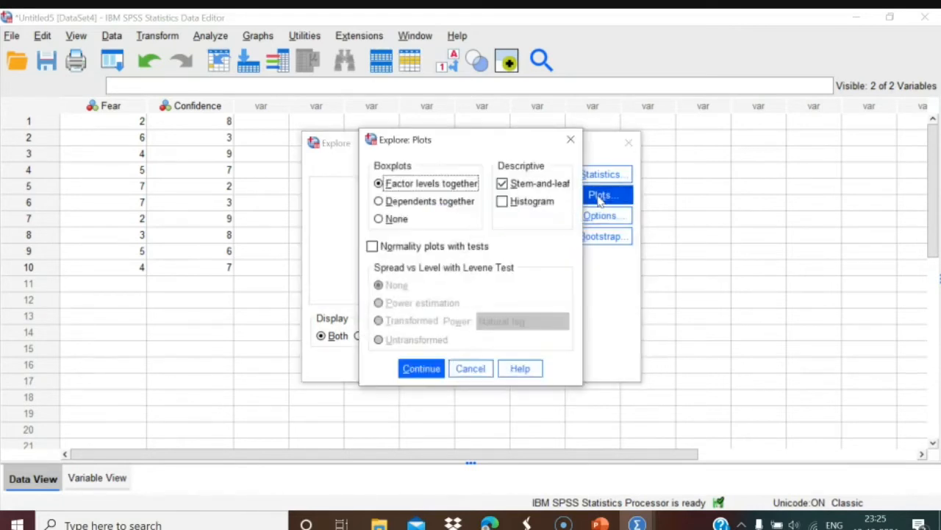
{"action": "left_click", "coordinate": [373, 248]}
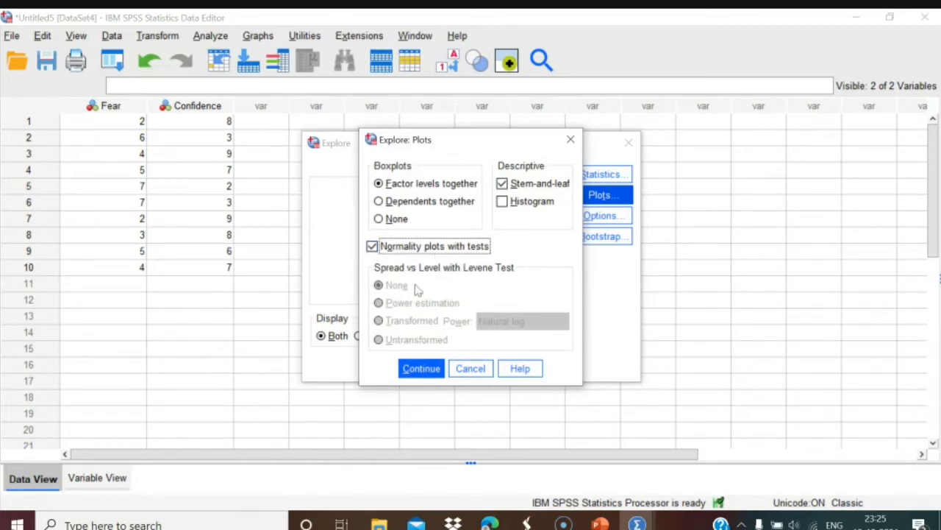
{"action": "left_click", "coordinate": [422, 369]}
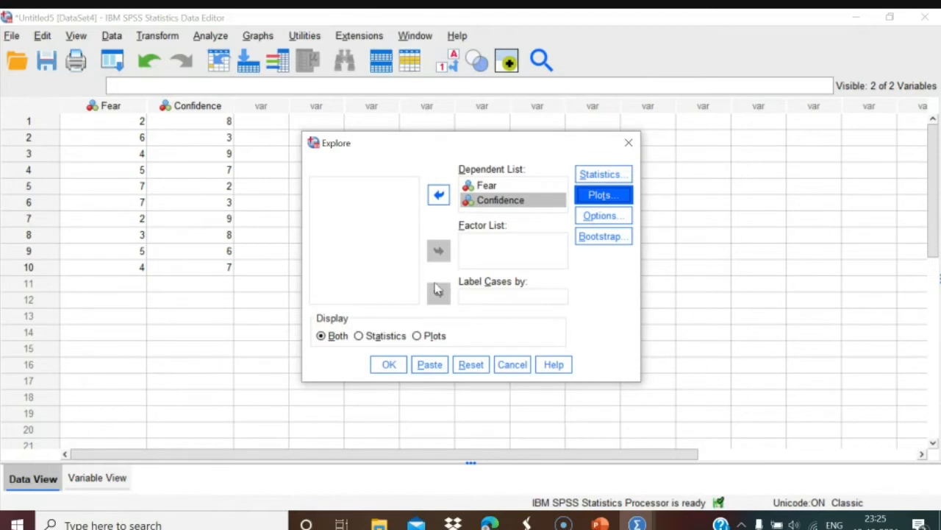
{"action": "left_click", "coordinate": [389, 364]}
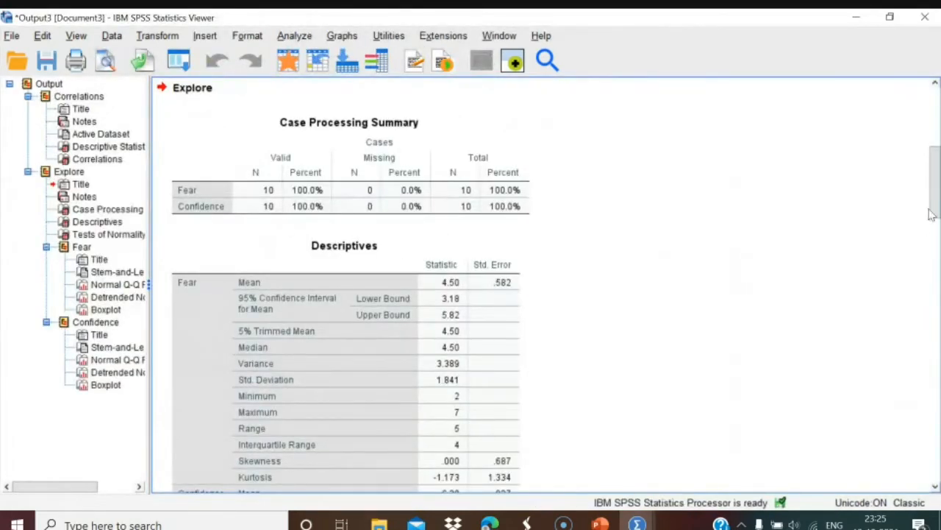
Review the Tests of Normality table (Shapiro-Wilk .426 Fear, .092 Confidence), then open Analyze.
{"action": "scroll", "coordinate": [936, 224], "scroll_direction": "down", "scroll_amount": 3}
{"action": "left_click_drag", "start_coordinate": [937, 218], "coordinate": [937, 275]}
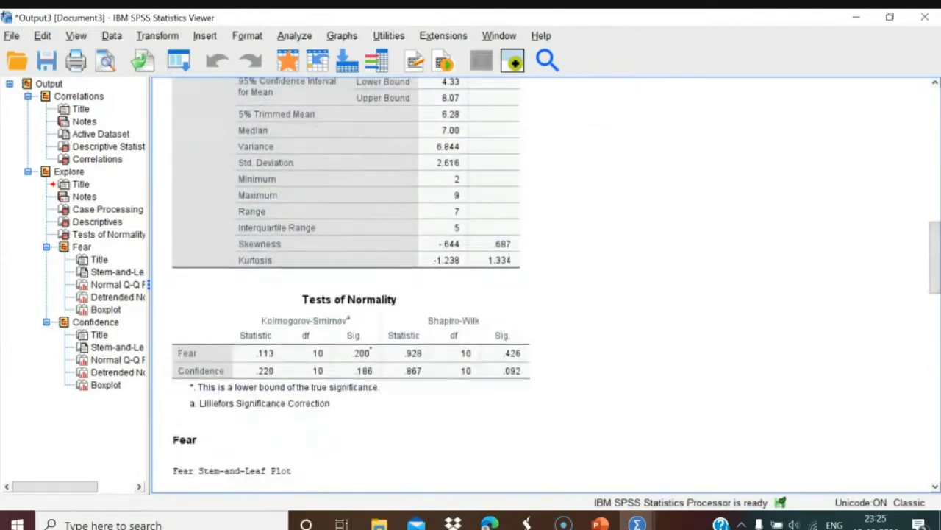
{"action": "left_click", "coordinate": [409, 397]}
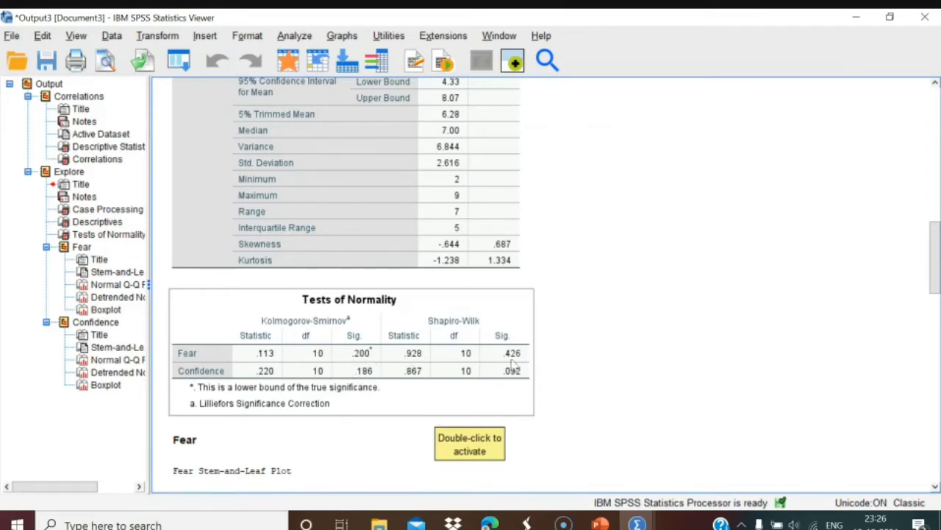
{"action": "left_click", "coordinate": [290, 36]}
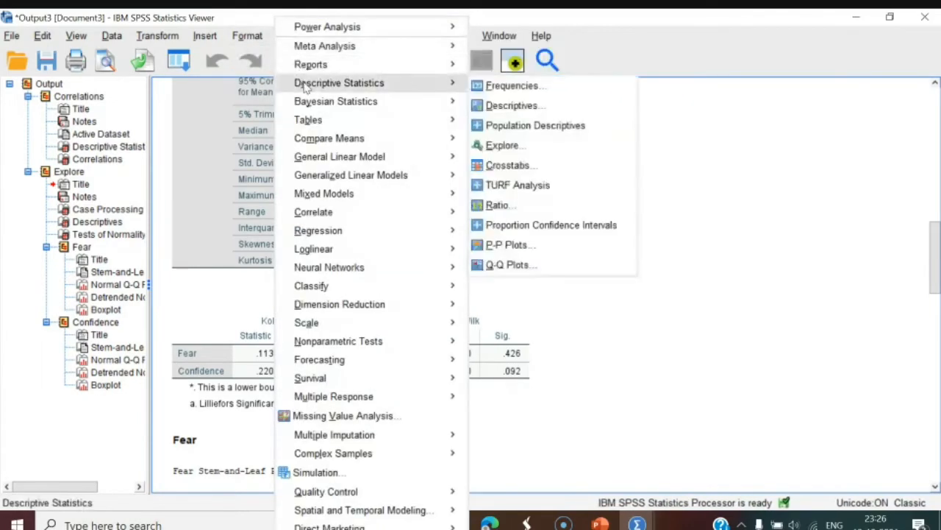
Open Explore and confirm normality plots with tests remain selected.
{"action": "mouse_move", "coordinate": [450, 90]}
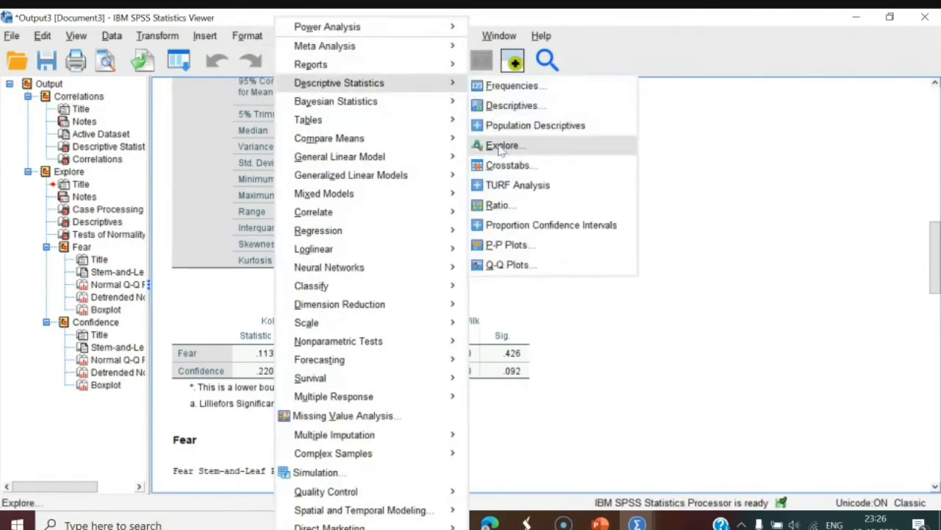
{"action": "left_click", "coordinate": [500, 146]}
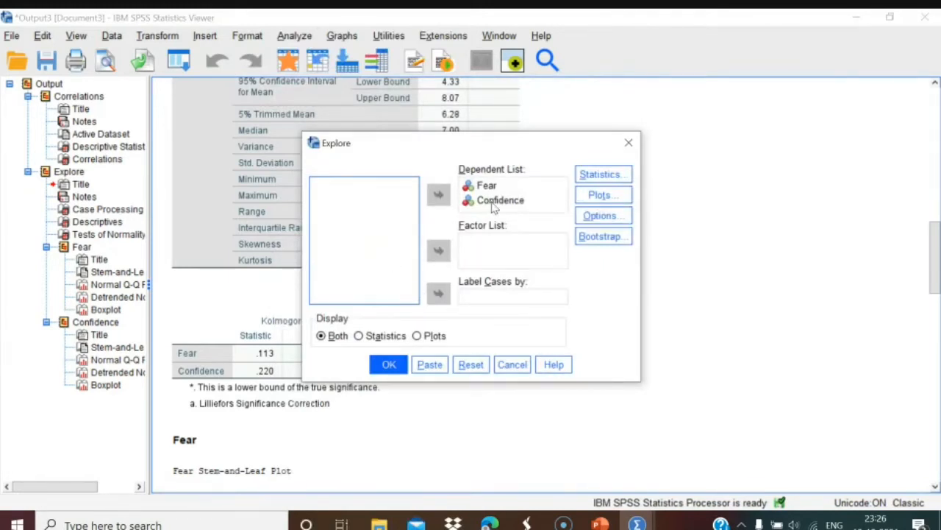
{"action": "left_click", "coordinate": [601, 195]}
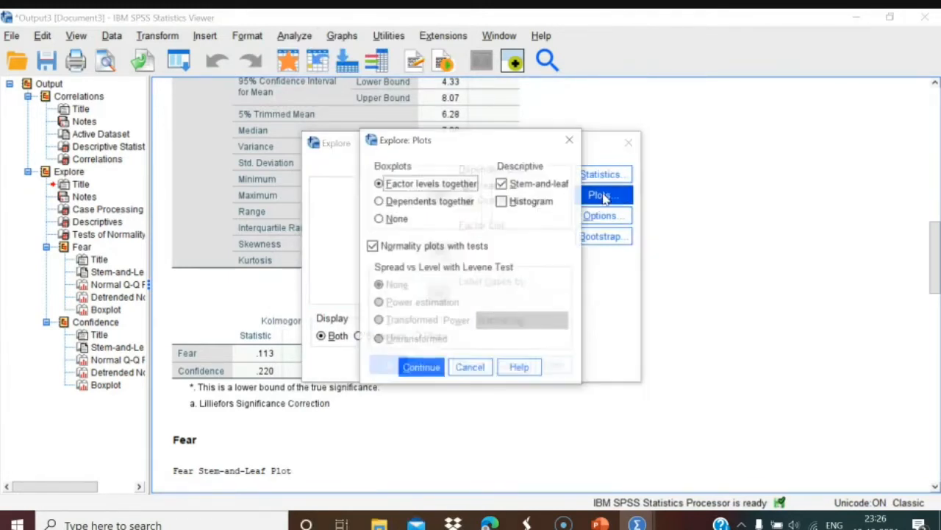
{"action": "left_click", "coordinate": [373, 247]}
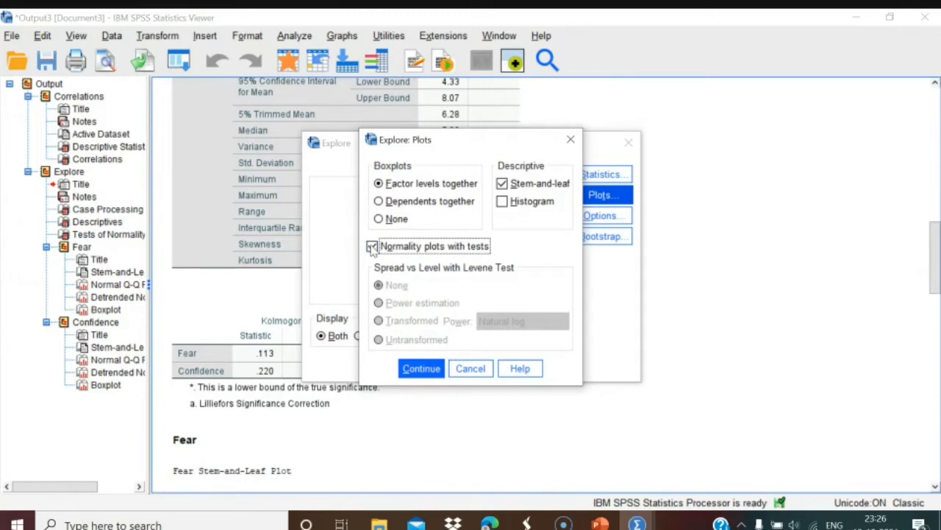
{"action": "left_click", "coordinate": [571, 140]}
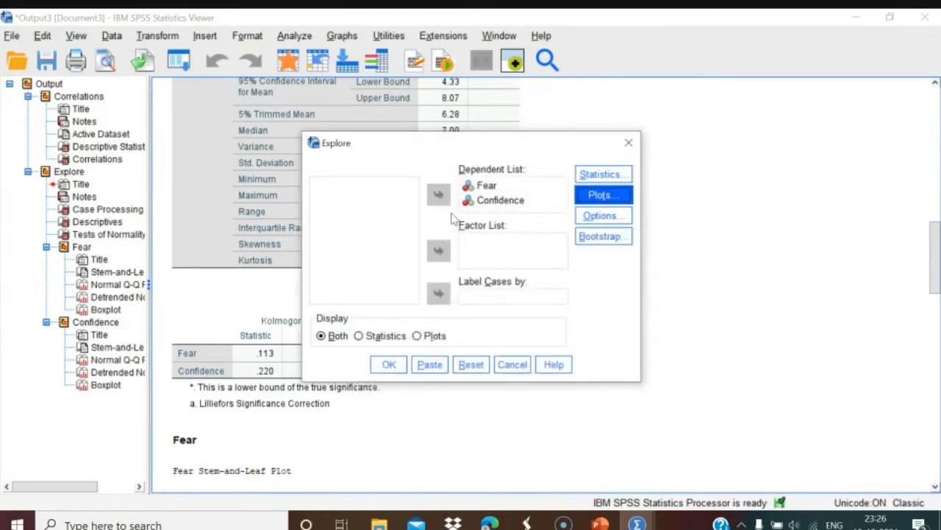
Explore Fear with Confidence as factor and untransformed spread-vs-level plots.
{"action": "left_click", "coordinate": [483, 200]}
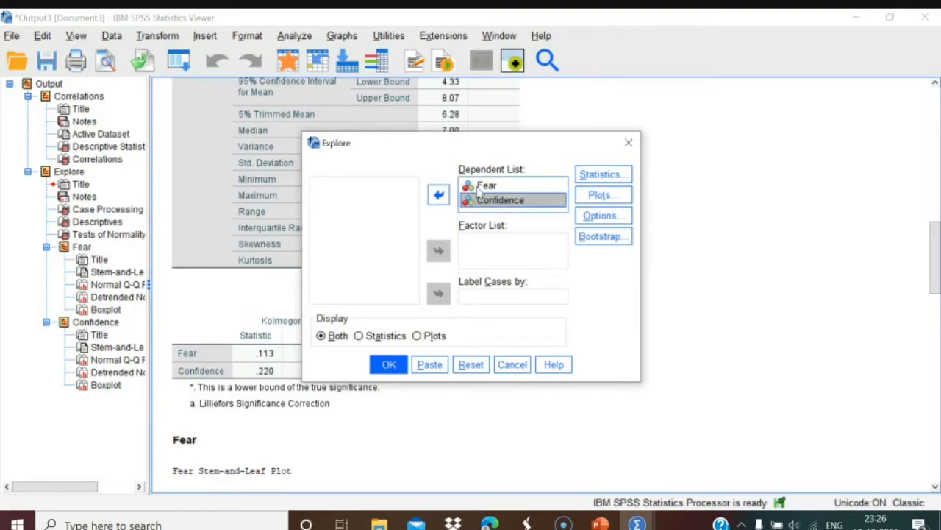
{"action": "left_click", "coordinate": [442, 200]}
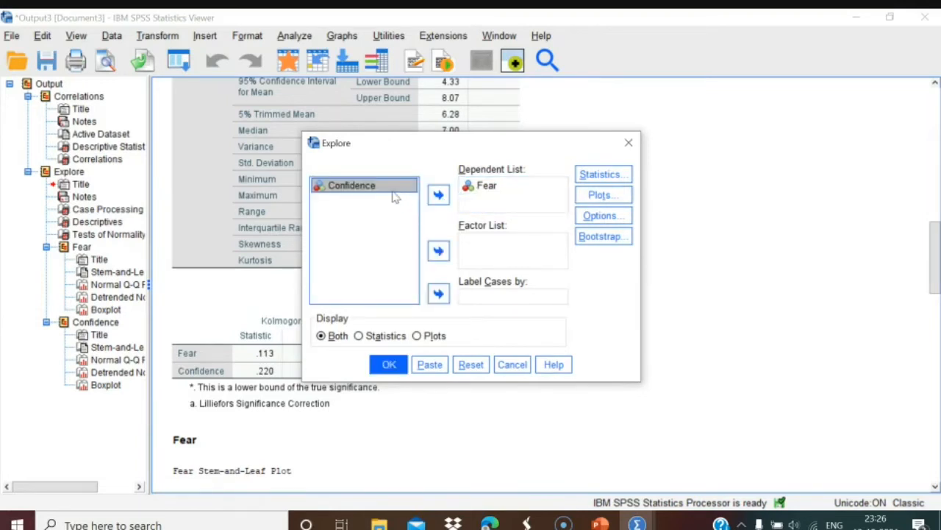
{"action": "left_click", "coordinate": [438, 249]}
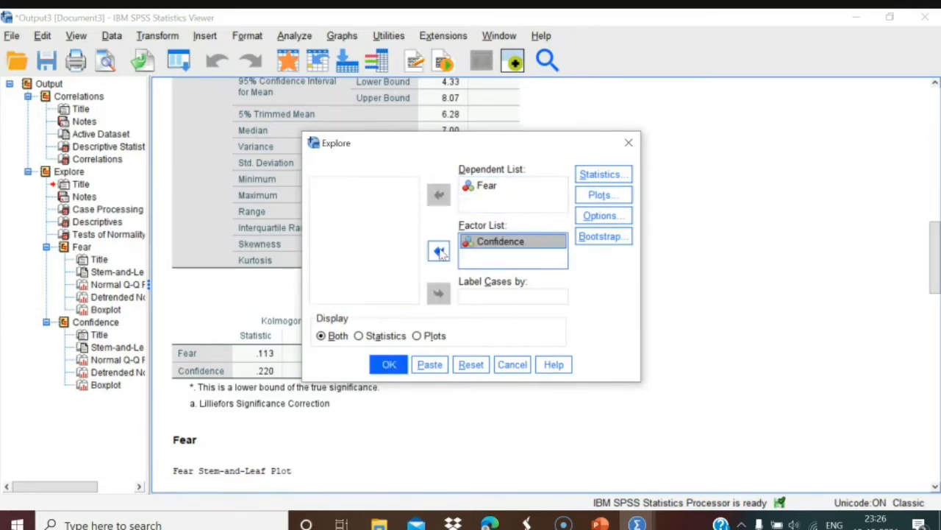
{"action": "left_click", "coordinate": [608, 196]}
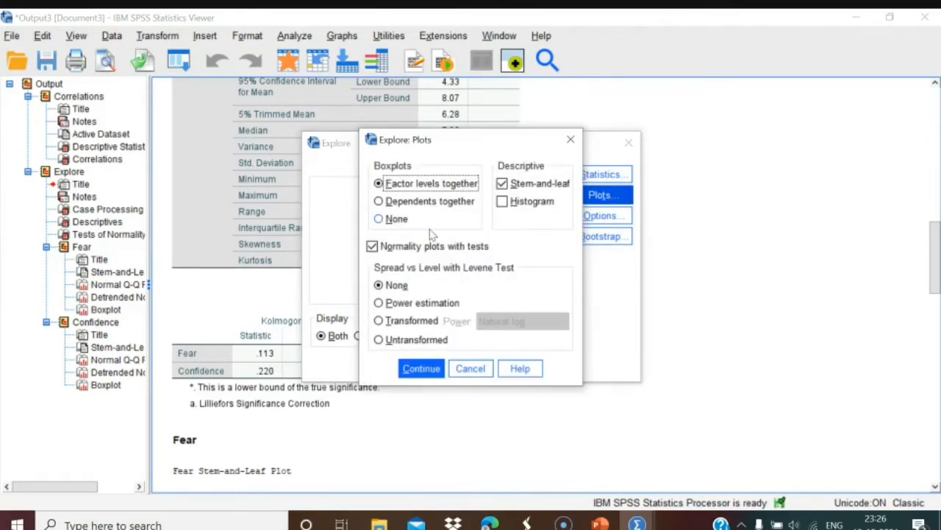
{"action": "left_click", "coordinate": [379, 340]}
{"action": "left_click", "coordinate": [425, 375]}
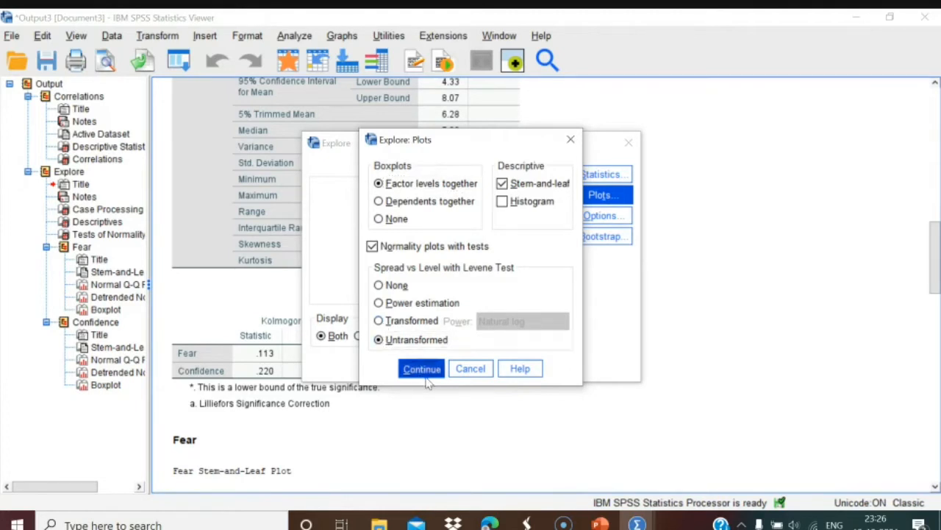
{"action": "left_click", "coordinate": [389, 365]}
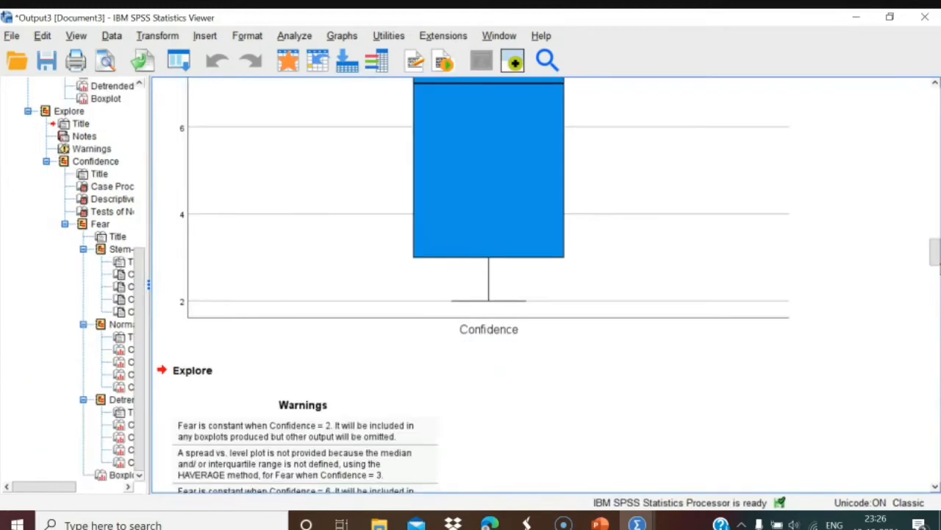
Scroll through the Fear-by-Confidence output to the normality tests and boxplot.
{"action": "left_click_drag", "start_coordinate": [934, 254], "coordinate": [935, 367]}
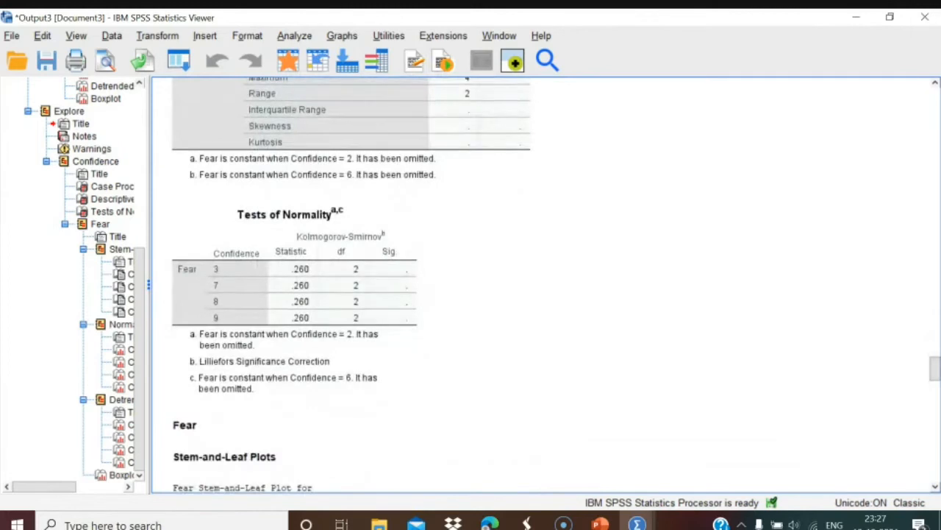
{"action": "scroll", "coordinate": [544, 285], "scroll_direction": "down", "scroll_amount": 15}
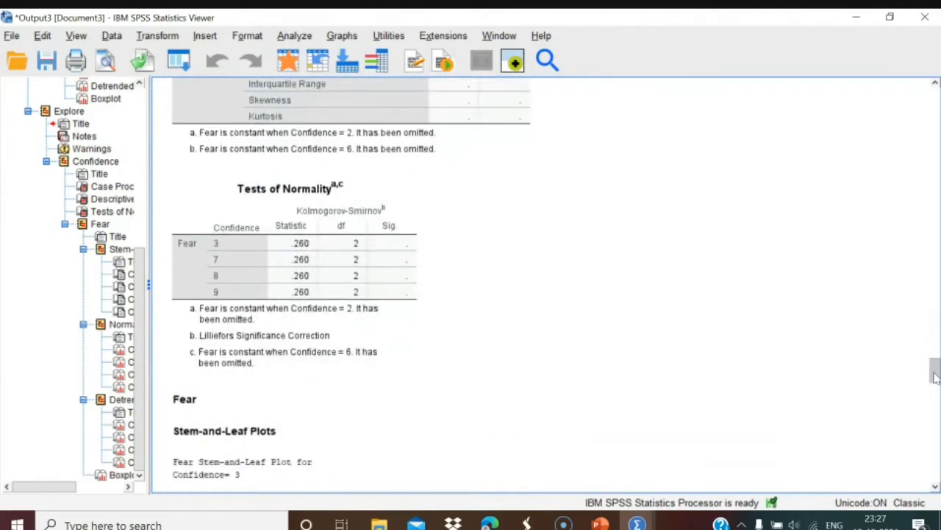
{"action": "scroll", "coordinate": [544, 284], "scroll_direction": "down", "scroll_amount": 15}
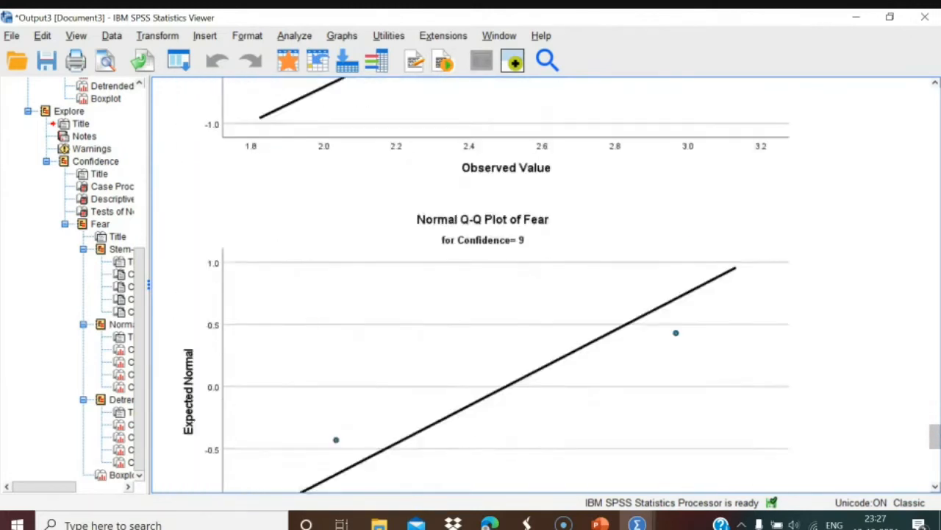
{"action": "scroll", "coordinate": [437, 435], "scroll_direction": "down", "scroll_amount": 2}
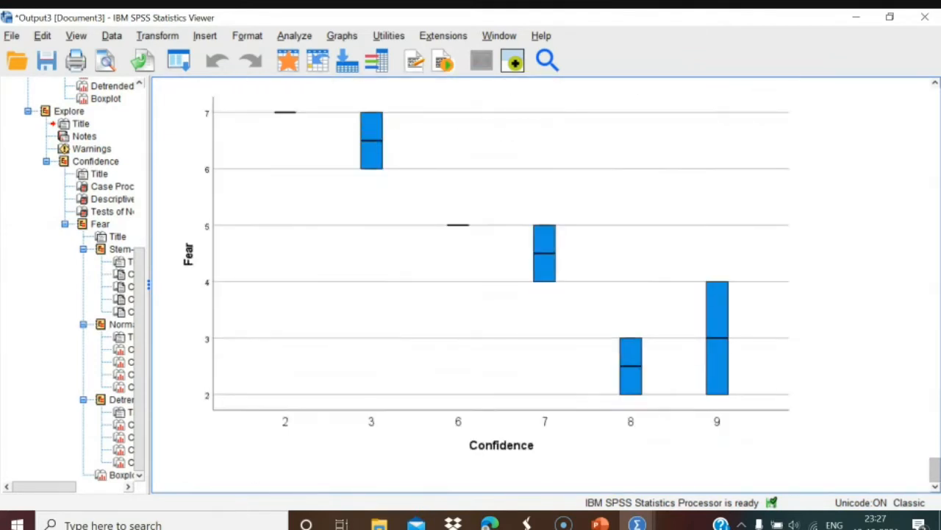
{"action": "left_click_drag", "start_coordinate": [70, 485], "coordinate": [114, 491]}
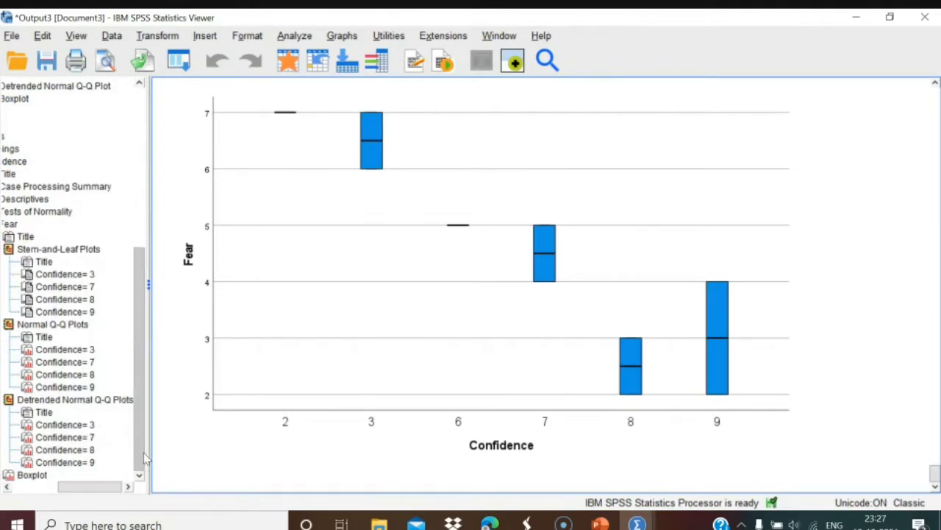
{"action": "scroll", "coordinate": [144, 457], "scroll_direction": "up", "scroll_amount": 1}
{"action": "left_click_drag", "start_coordinate": [106, 491], "coordinate": [94, 492]}
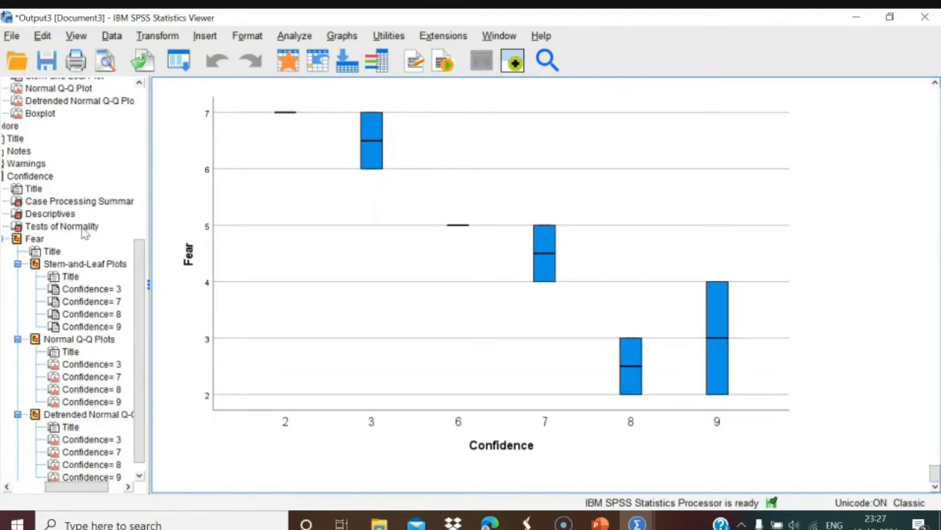
{"action": "left_click", "coordinate": [61, 225]}
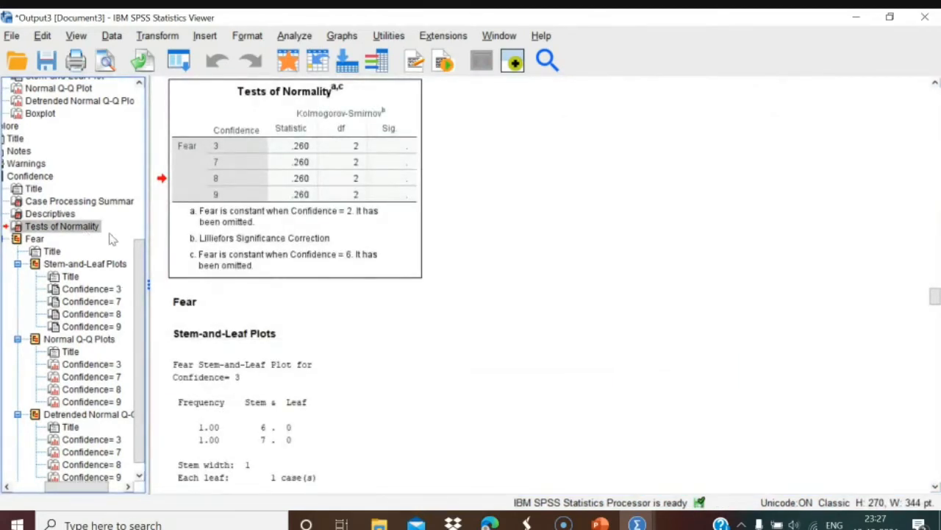
{"action": "scroll", "coordinate": [139, 279], "scroll_direction": "down", "scroll_amount": 1}
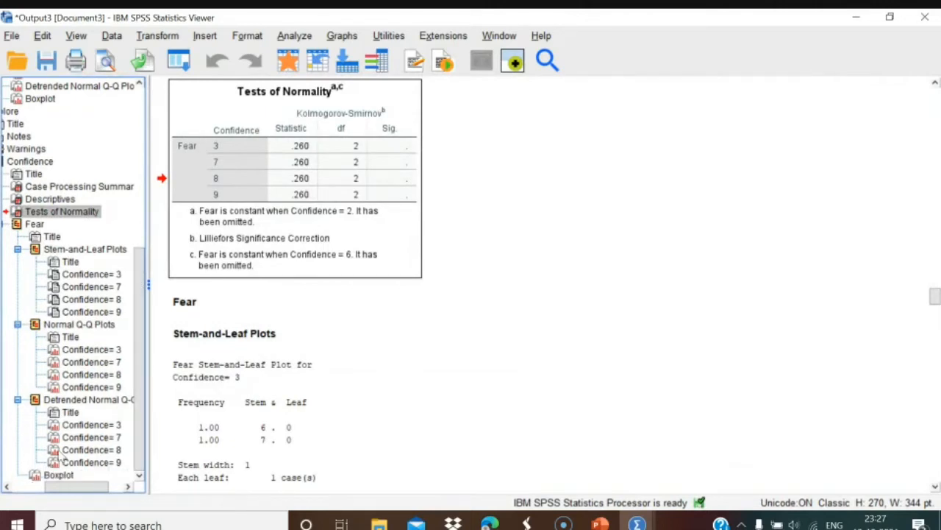
{"action": "left_click", "coordinate": [53, 475]}
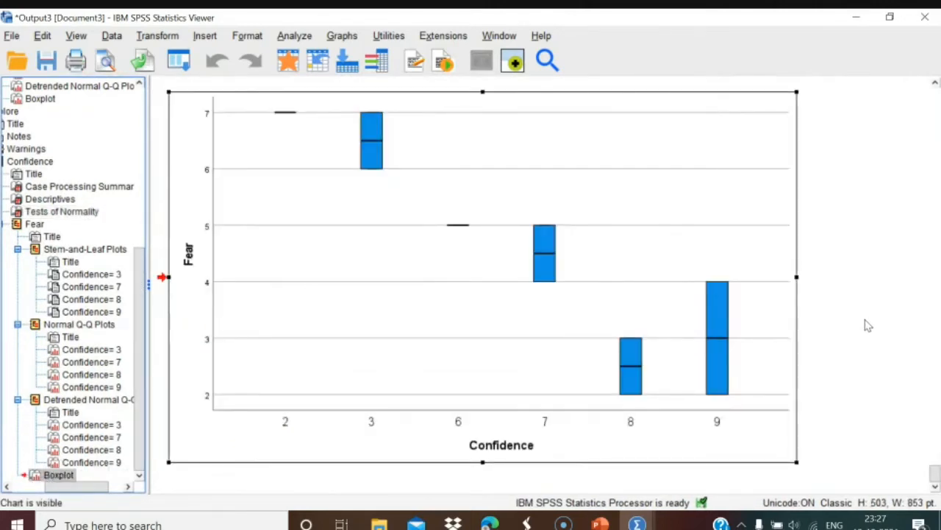
{"action": "left_click_drag", "start_coordinate": [935, 474], "coordinate": [935, 220]}
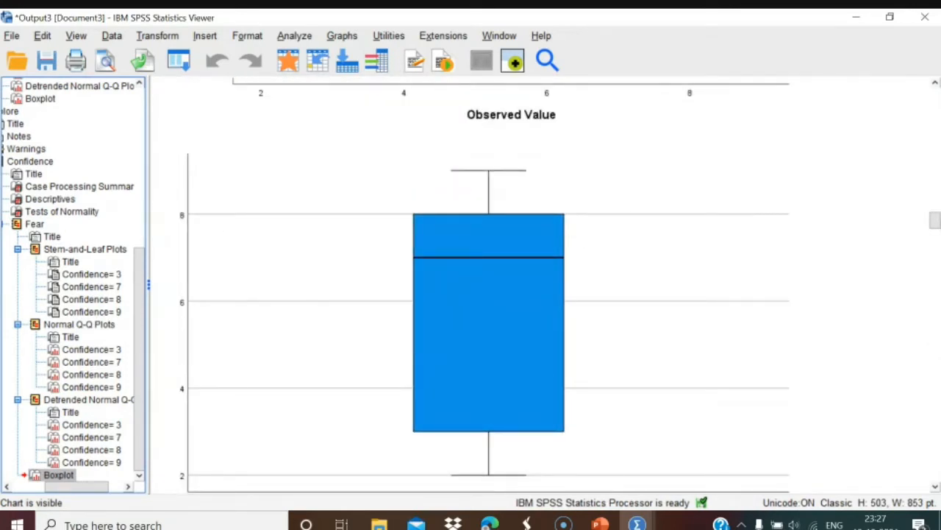
{"action": "left_click_drag", "start_coordinate": [936, 220], "coordinate": [935, 109]}
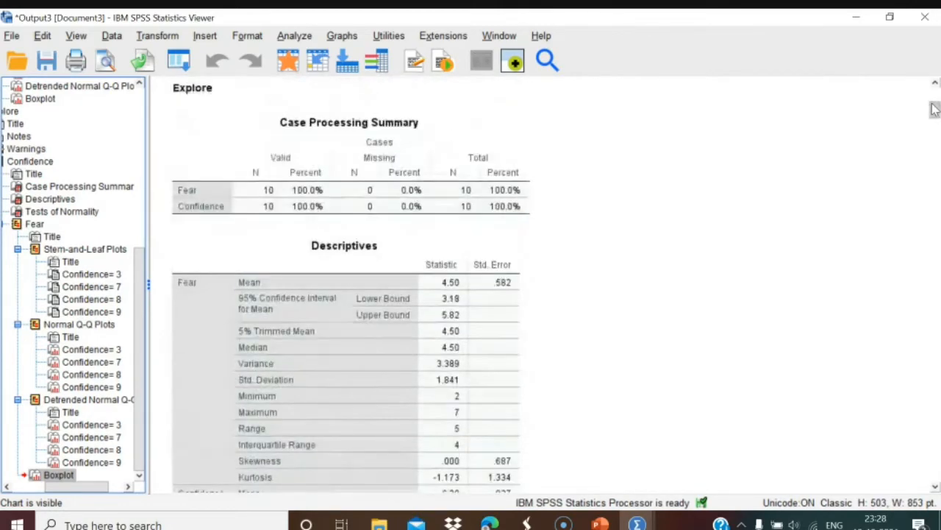
Close the output viewer without saving and bring up the lecture's Steps slide.
{"action": "left_click", "coordinate": [925, 17]}
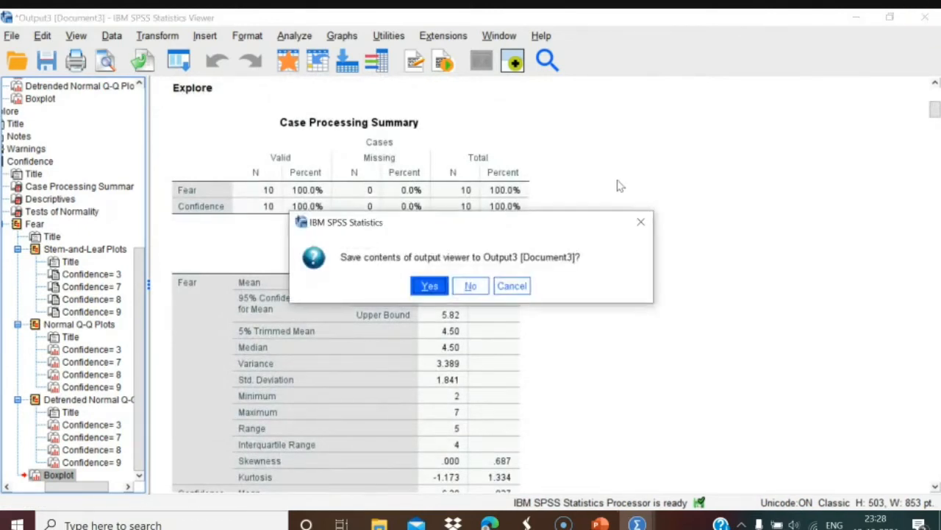
{"action": "left_click", "coordinate": [465, 286]}
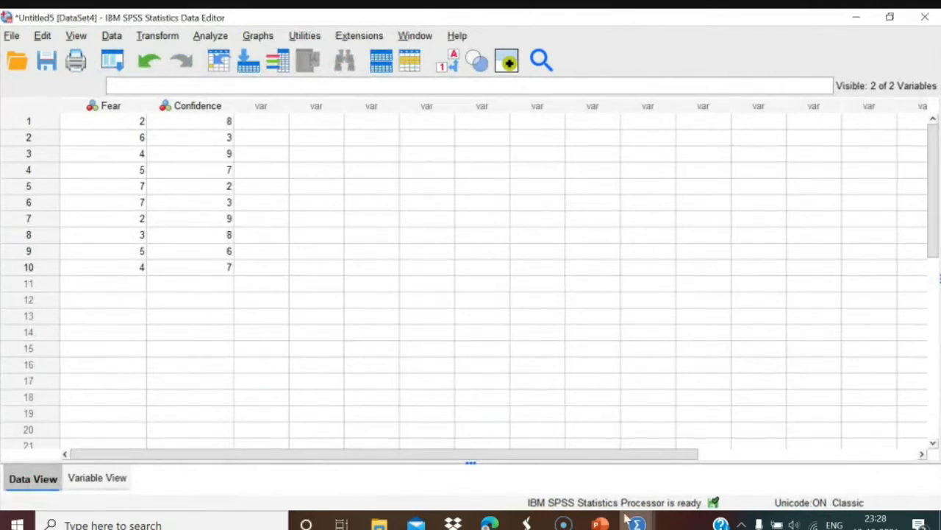
{"action": "left_click", "coordinate": [600, 524]}
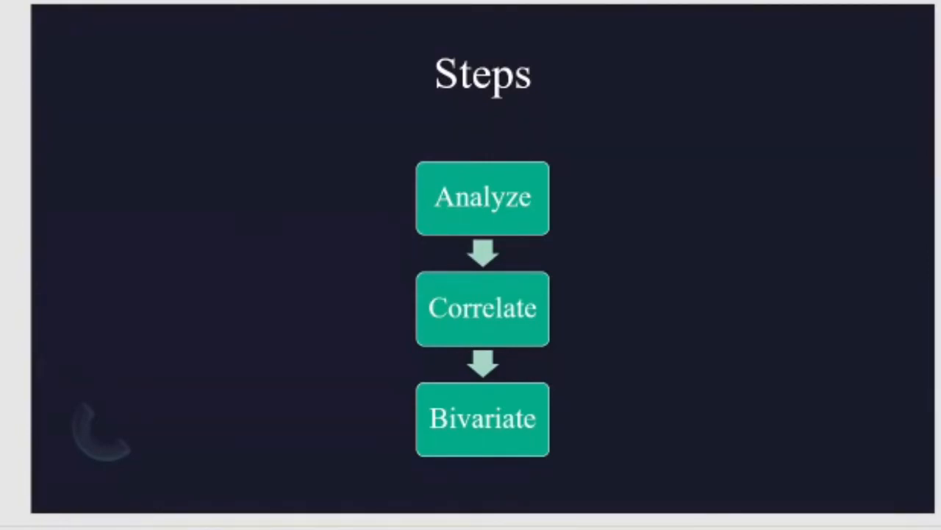
Advance the slide show past the Example and Spearman's slides to 'Using R² for interpretation'.
{"action": "scroll", "coordinate": [223, 331], "scroll_direction": "down", "scroll_amount": 1}
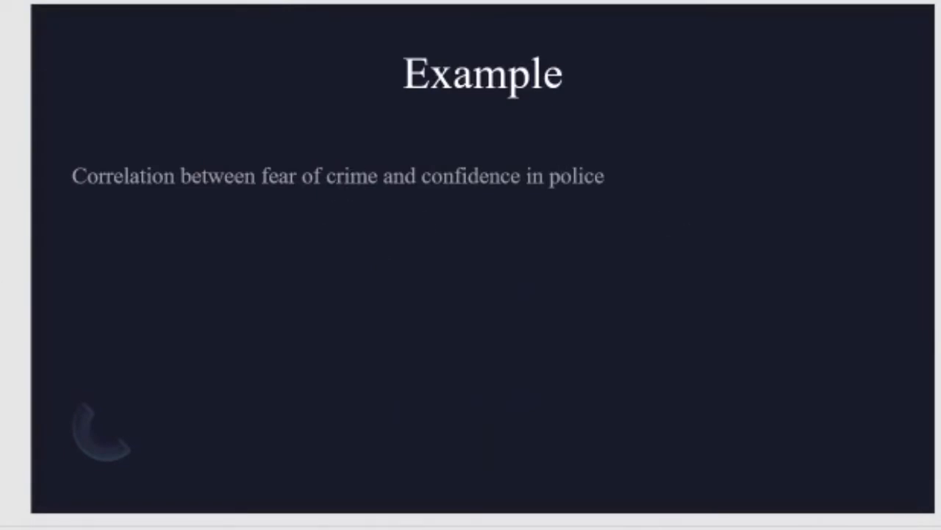
{"action": "key", "text": "Down"}
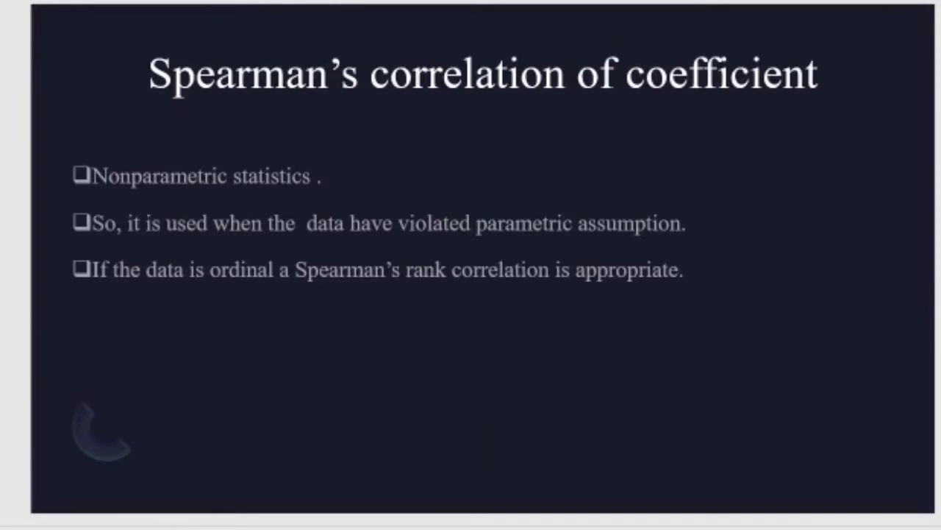
{"action": "key", "text": "Down"}
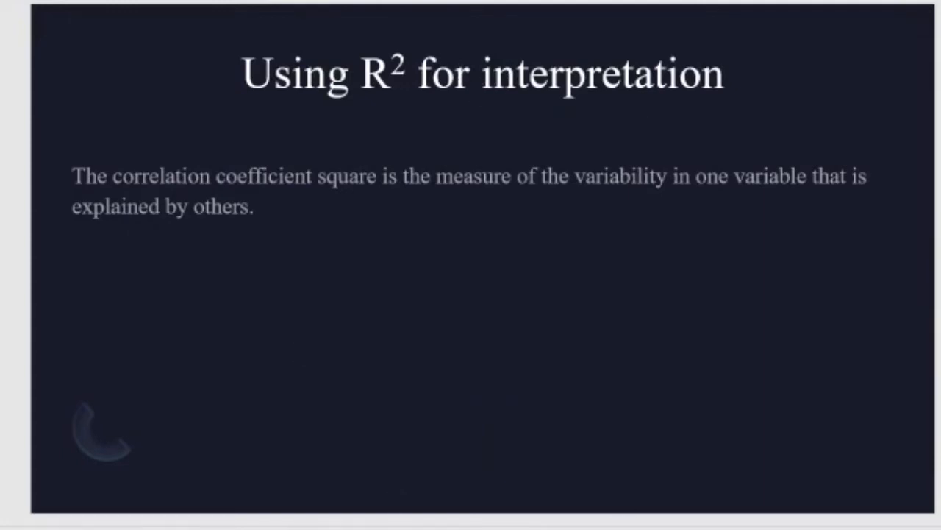
Switch from the A–E dataset to the Fear and Confidence Data Editor.
{"action": "mouse_move", "coordinate": [646, 524]}
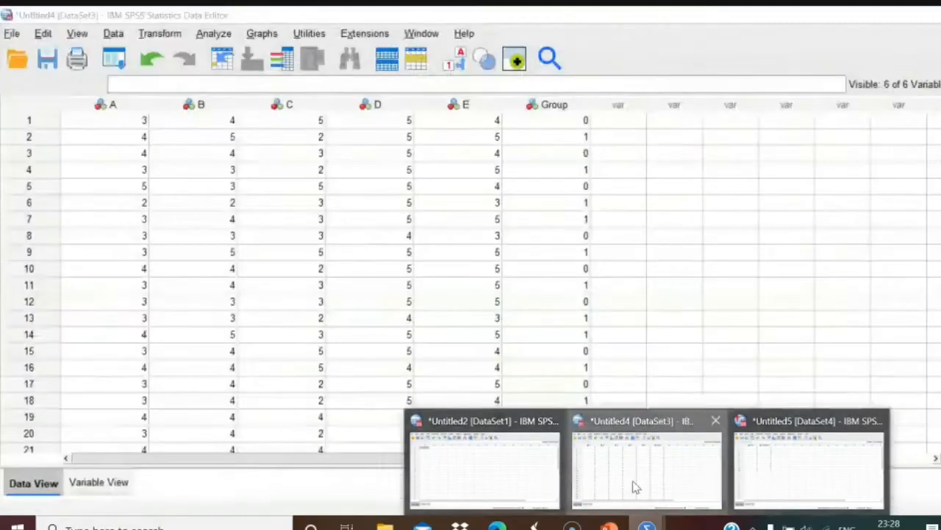
{"action": "left_click", "coordinate": [647, 460]}
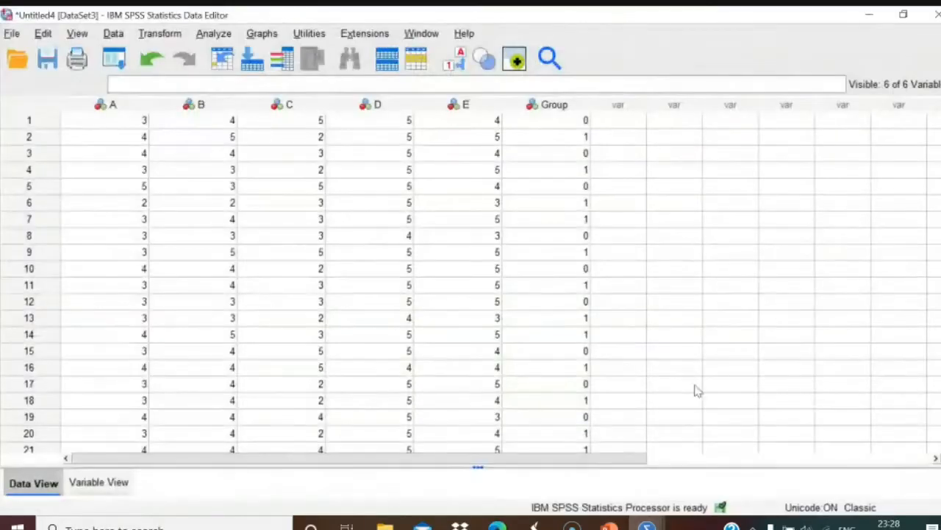
{"action": "mouse_move", "coordinate": [647, 524]}
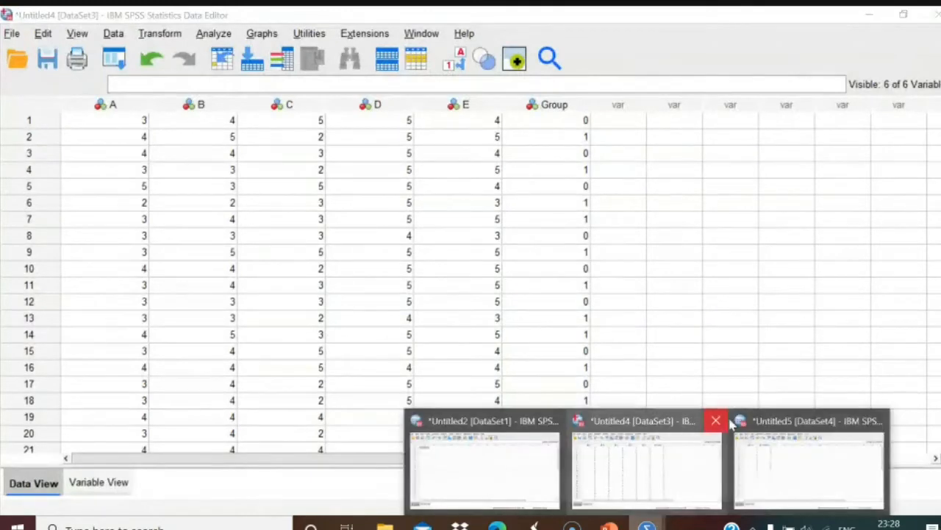
{"action": "left_click", "coordinate": [792, 448]}
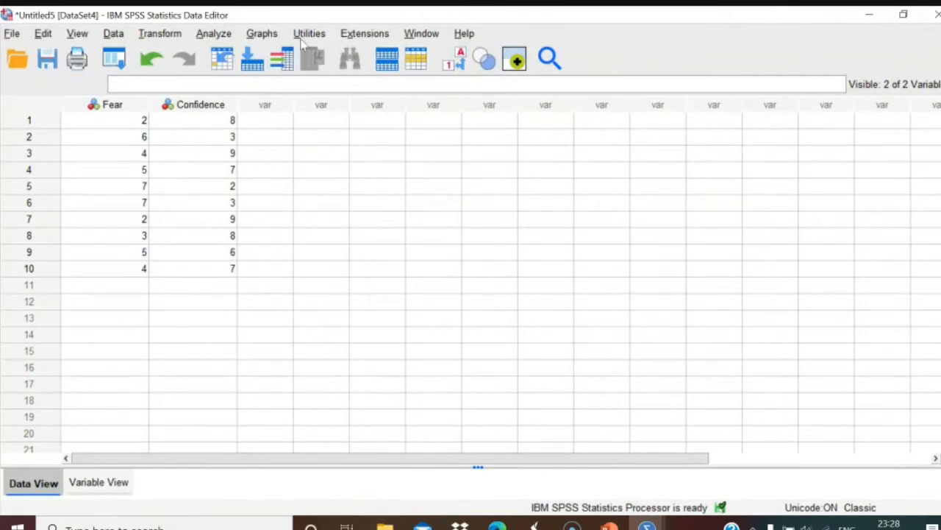
Make a simple scatterplot with Confidence on the X axis and Fear on the Y axis.
{"action": "left_click", "coordinate": [258, 35]}
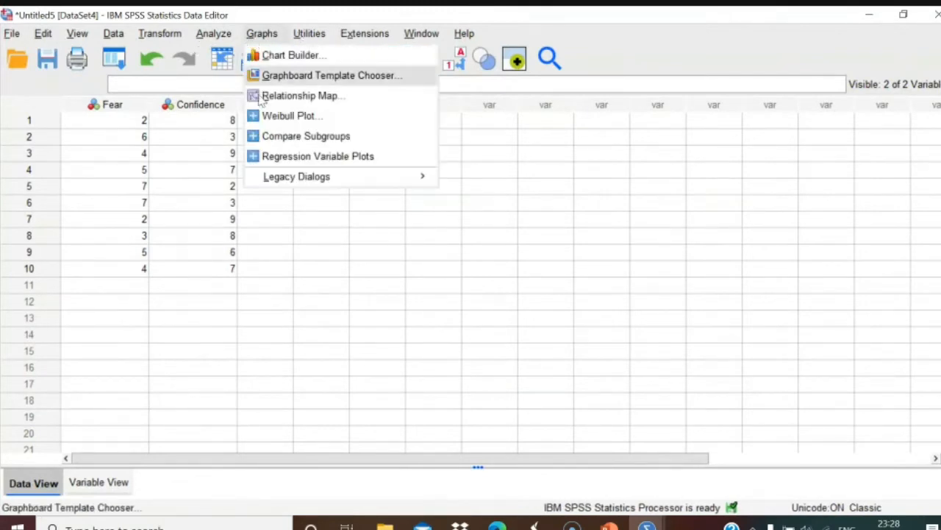
{"action": "mouse_move", "coordinate": [279, 177]}
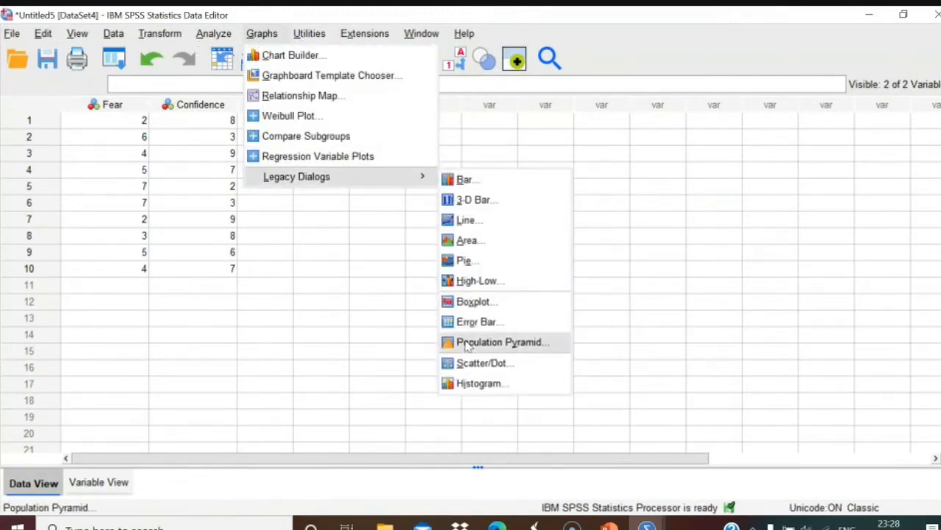
{"action": "left_click", "coordinate": [477, 363]}
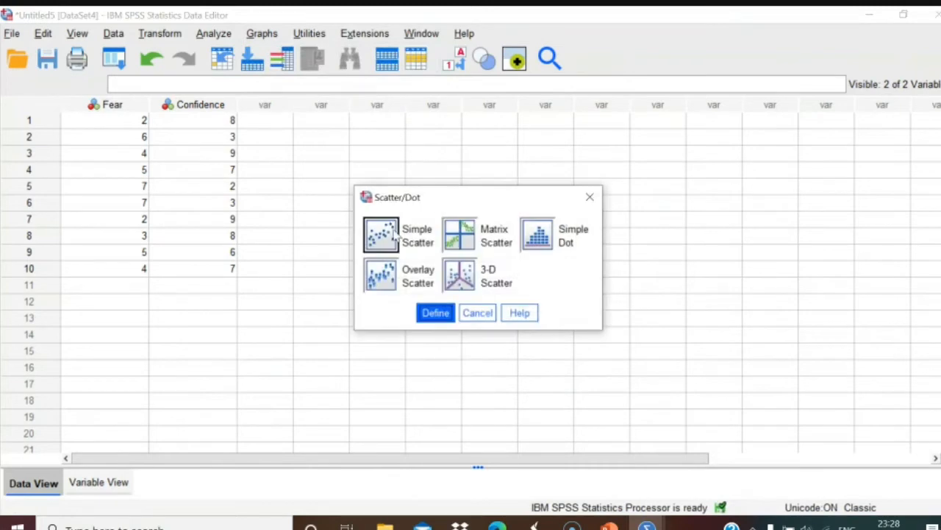
{"action": "left_click", "coordinate": [435, 313]}
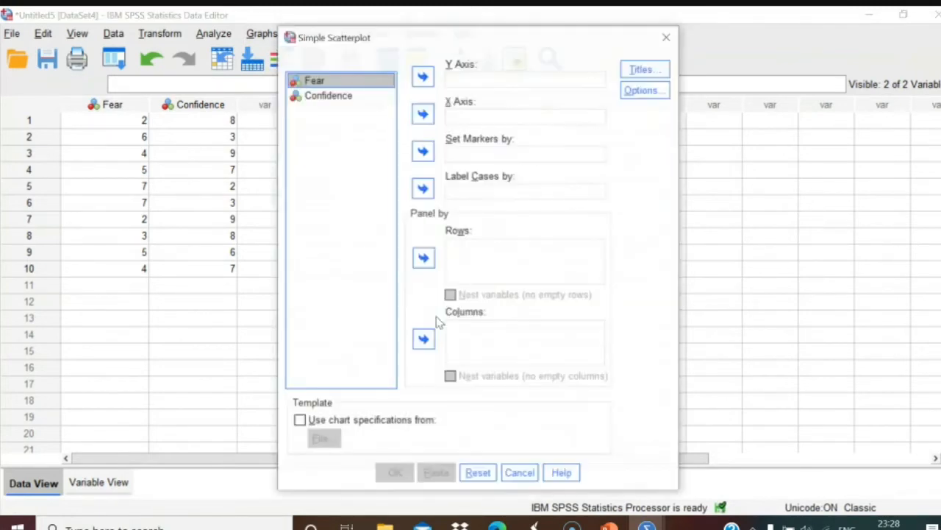
{"action": "left_click", "coordinate": [354, 95]}
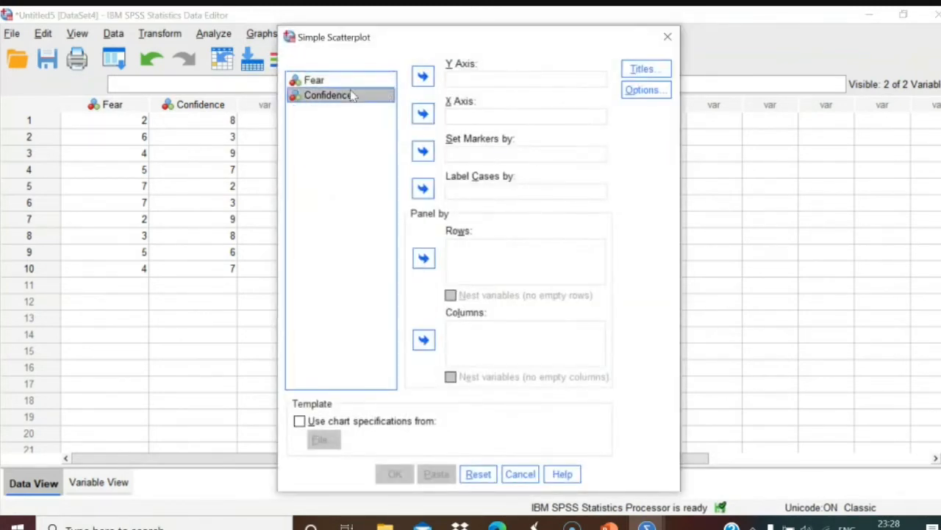
{"action": "left_click", "coordinate": [423, 114]}
{"action": "left_click", "coordinate": [313, 80]}
{"action": "left_click", "coordinate": [423, 76]}
{"action": "left_click", "coordinate": [389, 474]}
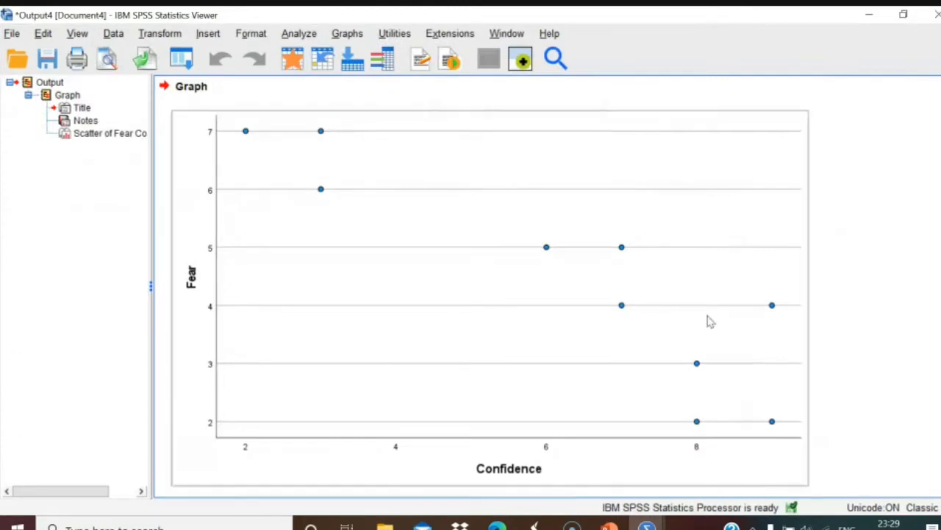
Add a Total linear fit line (R² 0.810) without its equation label, then return to the slides.
{"action": "double_click", "coordinate": [523, 303]}
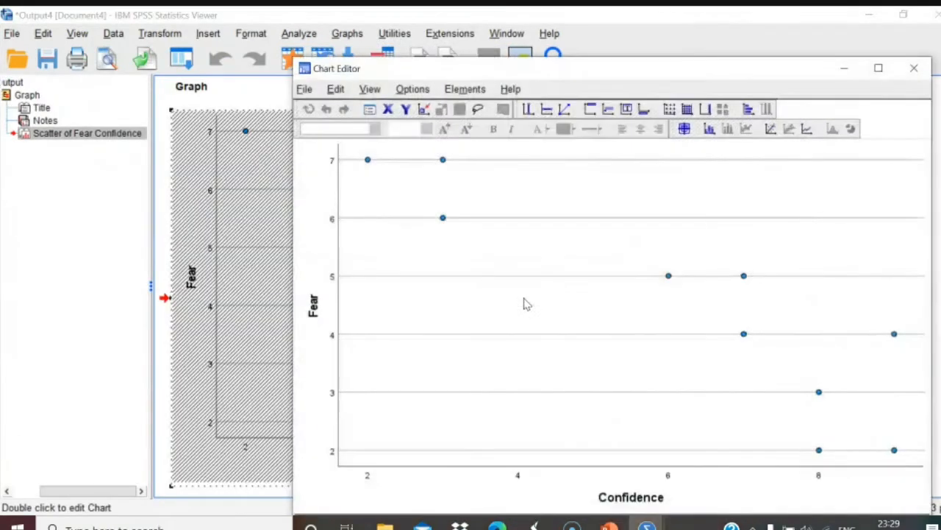
{"action": "left_click", "coordinate": [770, 129]}
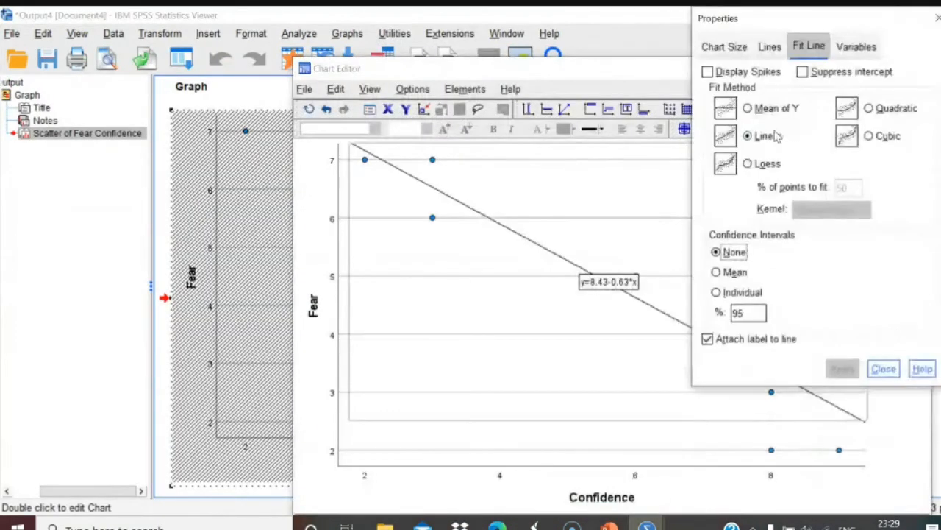
{"action": "left_click", "coordinate": [711, 340]}
{"action": "left_click", "coordinate": [840, 371]}
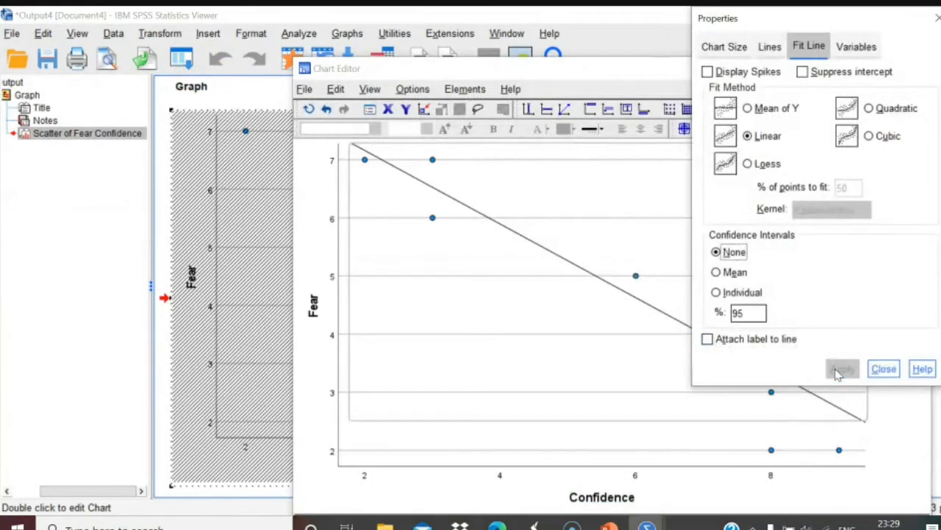
{"action": "left_click", "coordinate": [883, 369]}
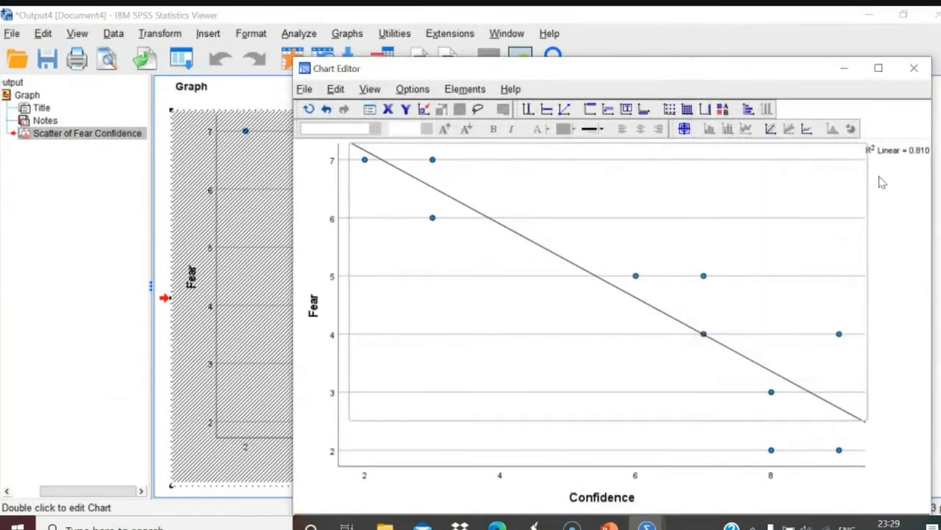
{"action": "left_click", "coordinate": [914, 67]}
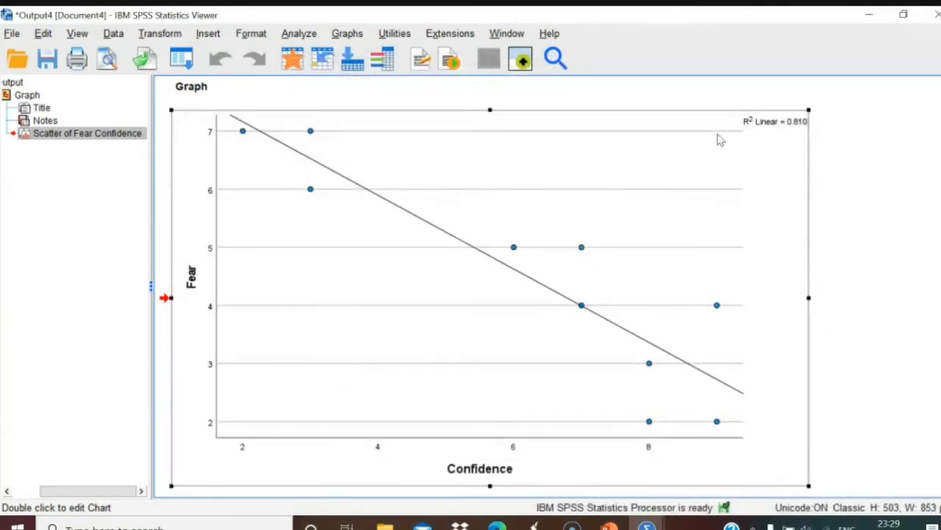
{"action": "left_click", "coordinate": [609, 527]}
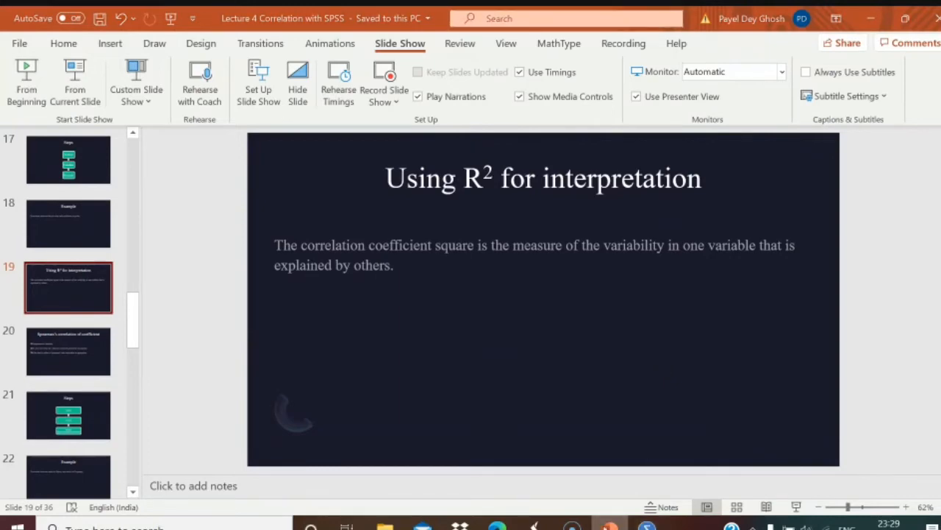
Glance at the SPSS Fear-vs-Confidence scatterplot, then return to slide 19, 'Using R² for interpretation'.
{"action": "left_click", "coordinate": [646, 525]}
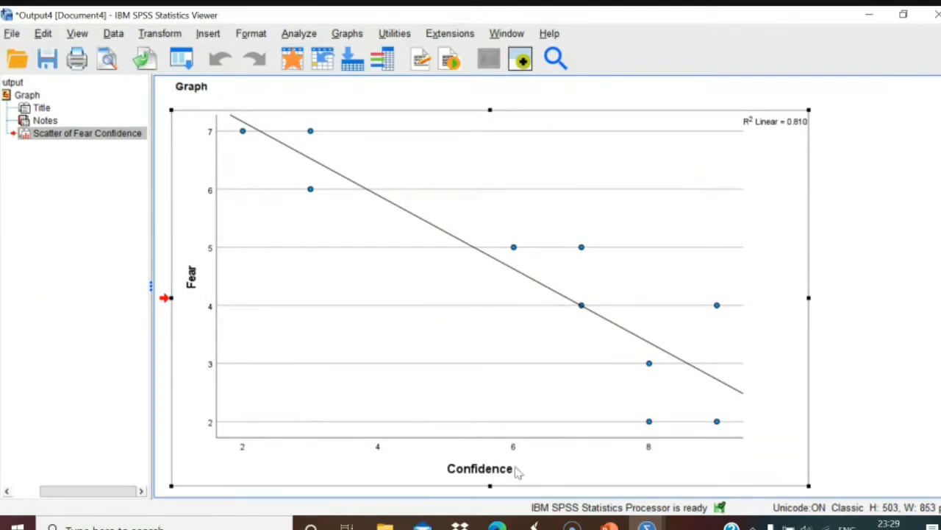
{"action": "left_click", "coordinate": [609, 524]}
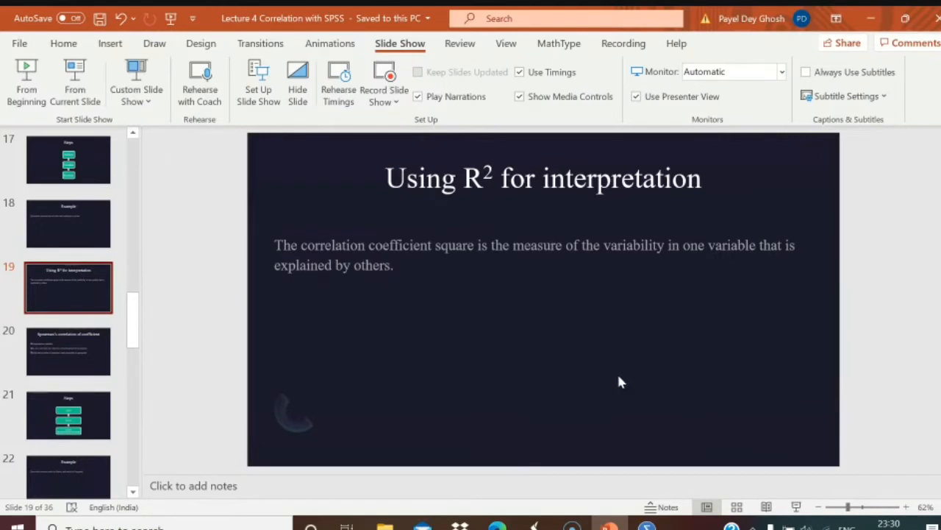
View the SPSS scatterplot, then resume the slideshow and advance to the 'Spearman's correlation of coefficient' slide.
{"action": "mouse_move", "coordinate": [647, 525]}
{"action": "left_click", "coordinate": [610, 525]}
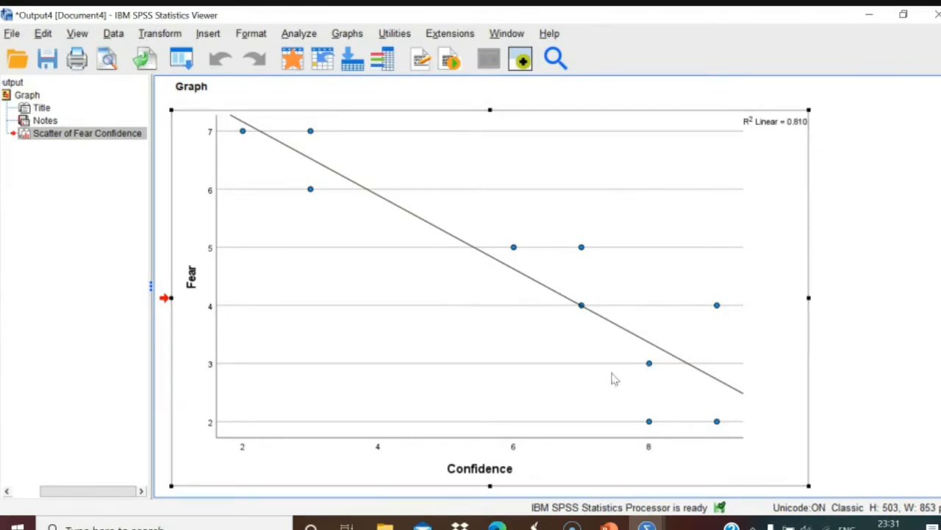
{"action": "left_click", "coordinate": [609, 526]}
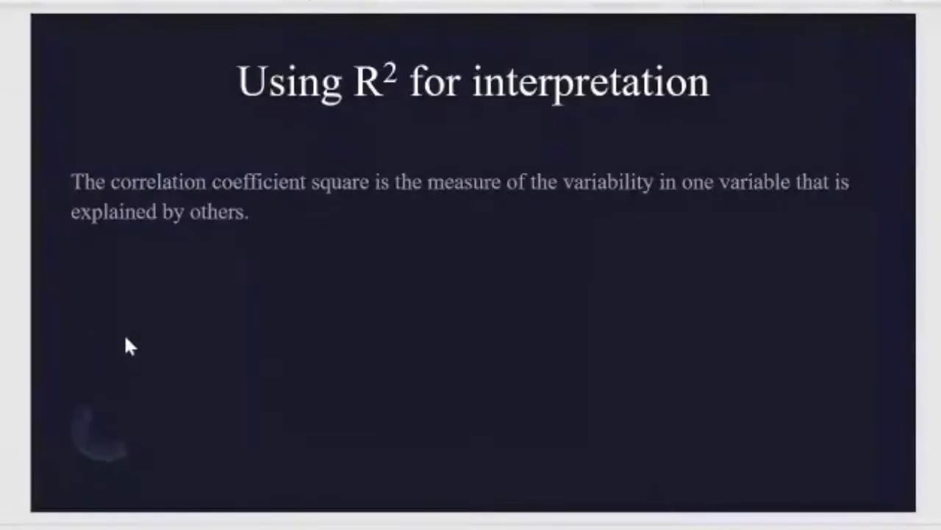
{"action": "key", "text": "Down"}
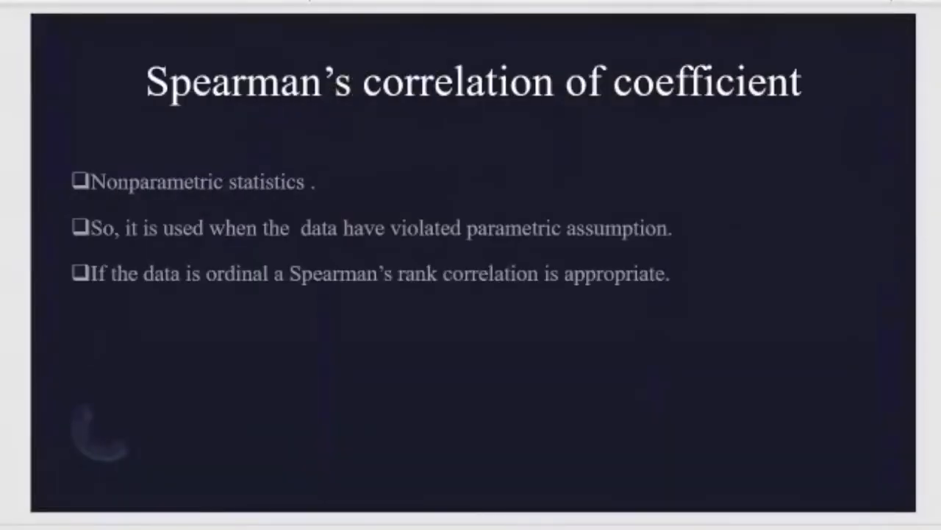
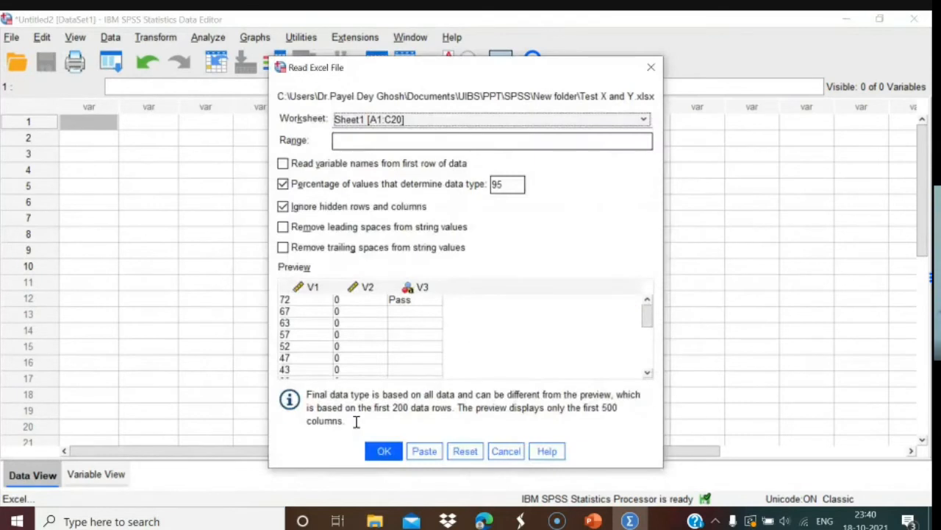
Load the Excel sheet and rename variables V1 and V2 to Test_X and Test_Y.
{"action": "left_click", "coordinate": [379, 450]}
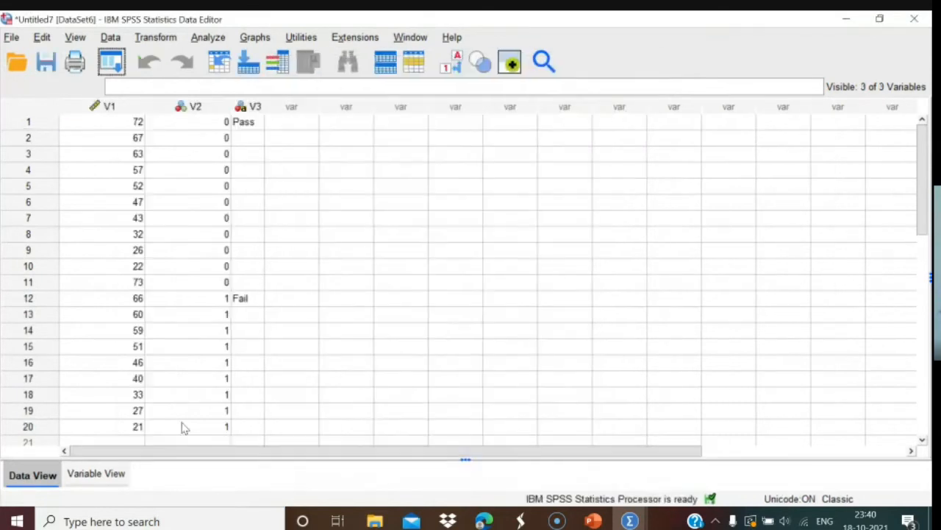
{"action": "left_click", "coordinate": [111, 475]}
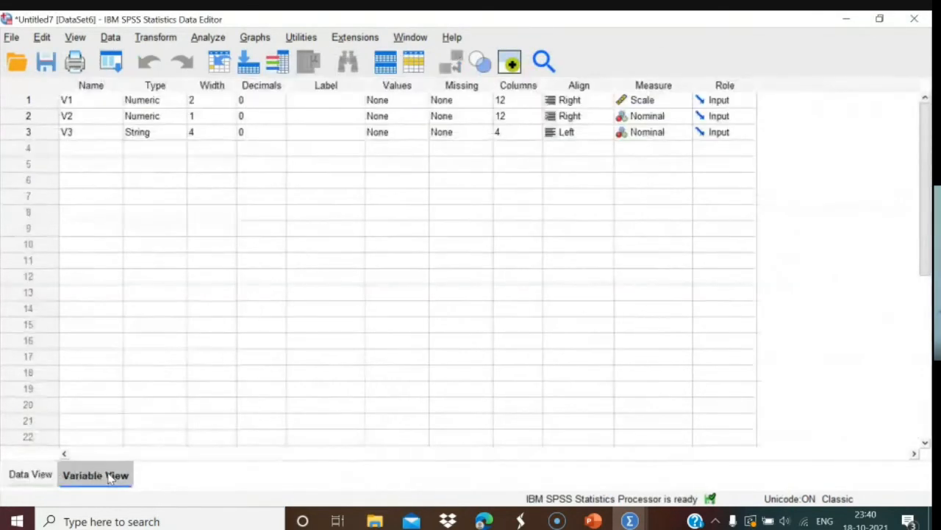
{"action": "double_click", "coordinate": [100, 100]}
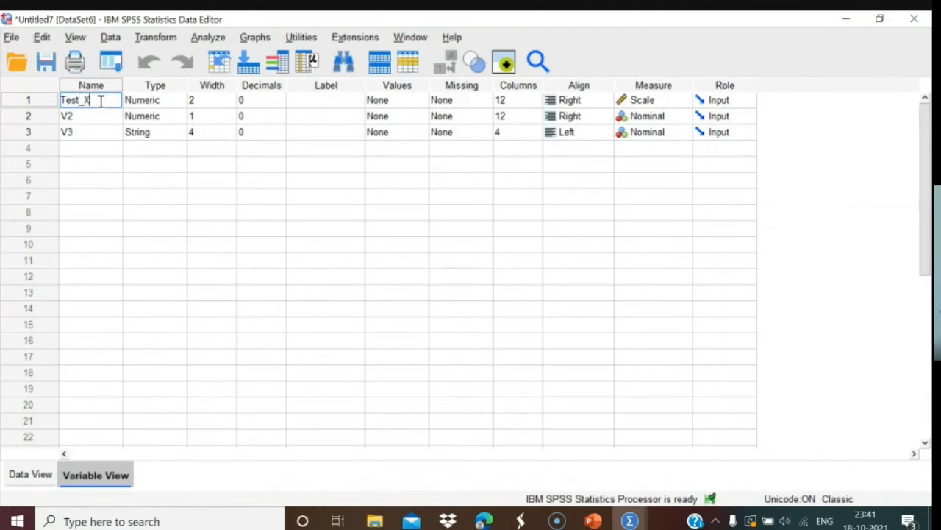
{"action": "double_click", "coordinate": [92, 115]}
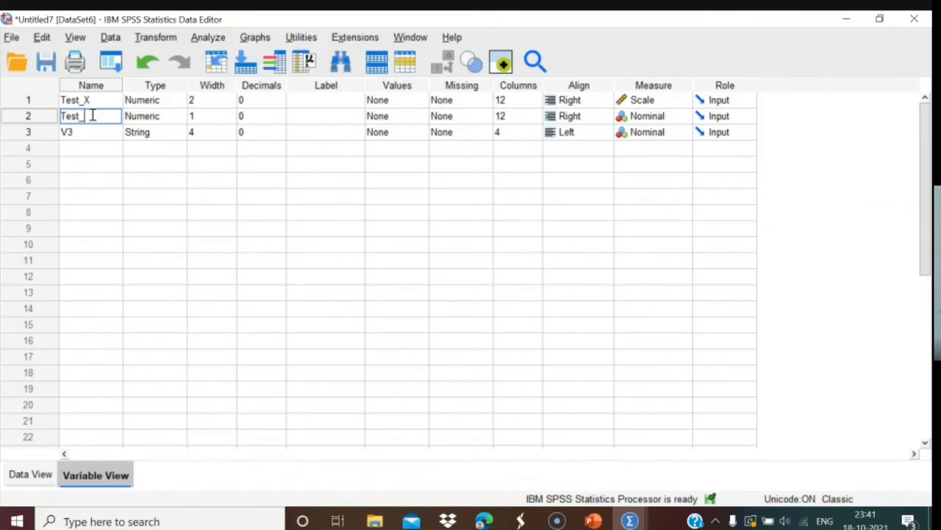
Delete the V3 Pass/Fail text column from the data.
{"action": "left_click", "coordinate": [28, 475]}
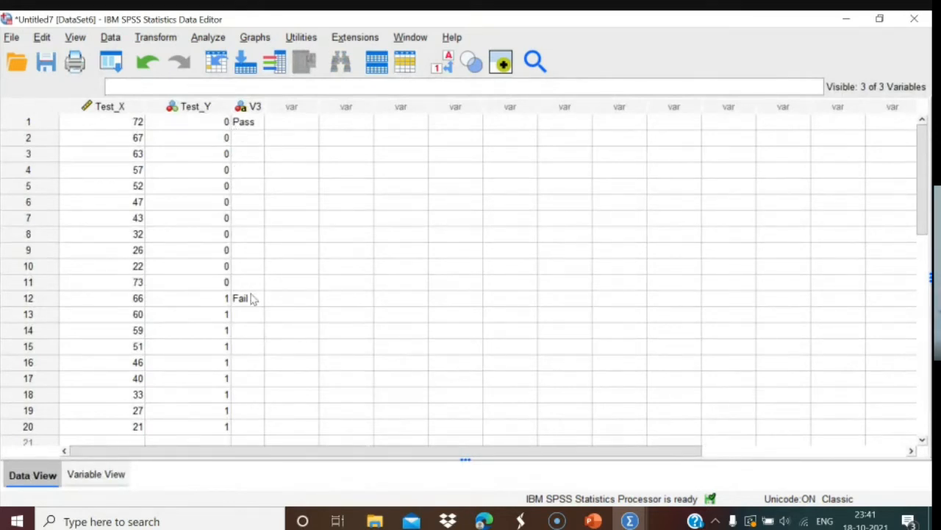
{"action": "left_click", "coordinate": [250, 108]}
{"action": "right_click", "coordinate": [251, 109]}
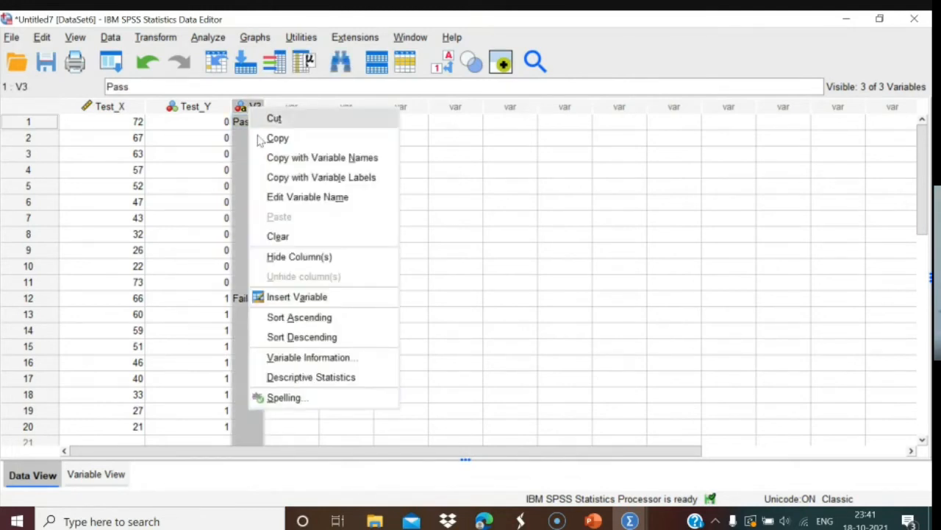
{"action": "left_click", "coordinate": [277, 236]}
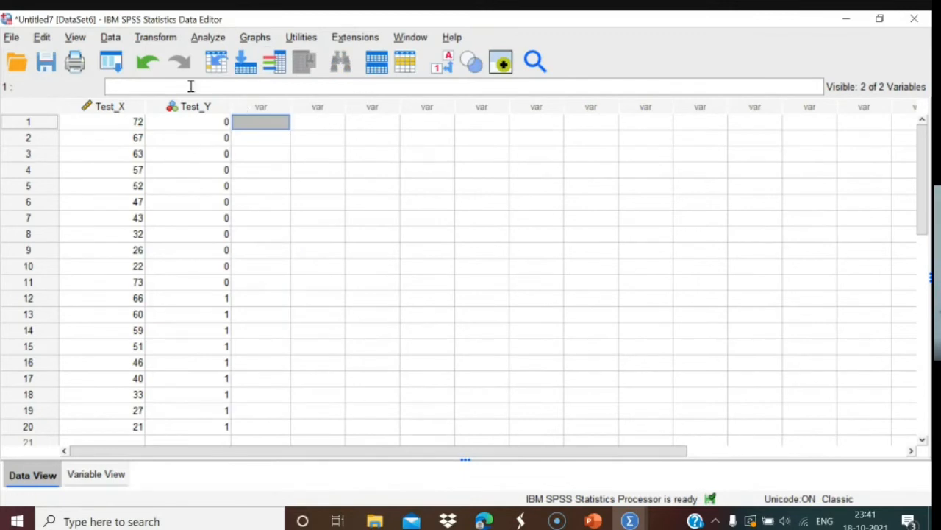
{"action": "left_click", "coordinate": [107, 475]}
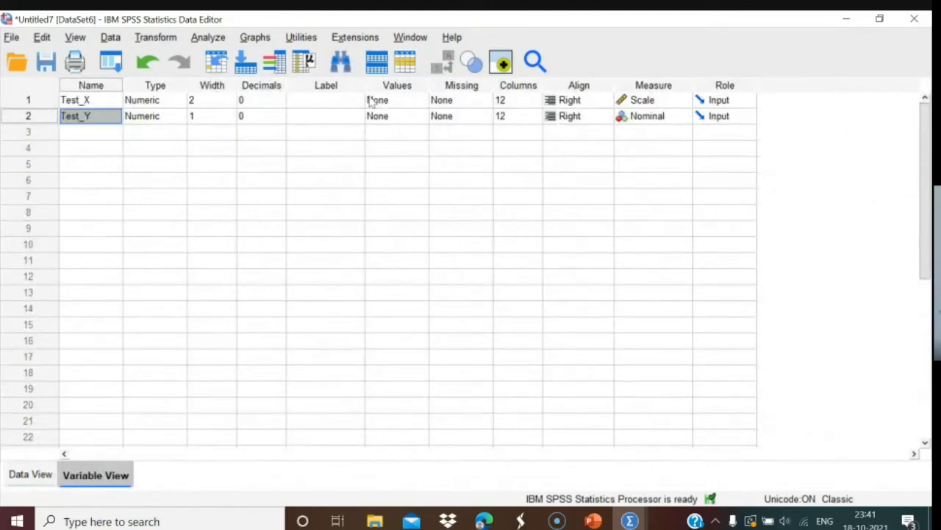
{"action": "left_click", "coordinate": [384, 118]}
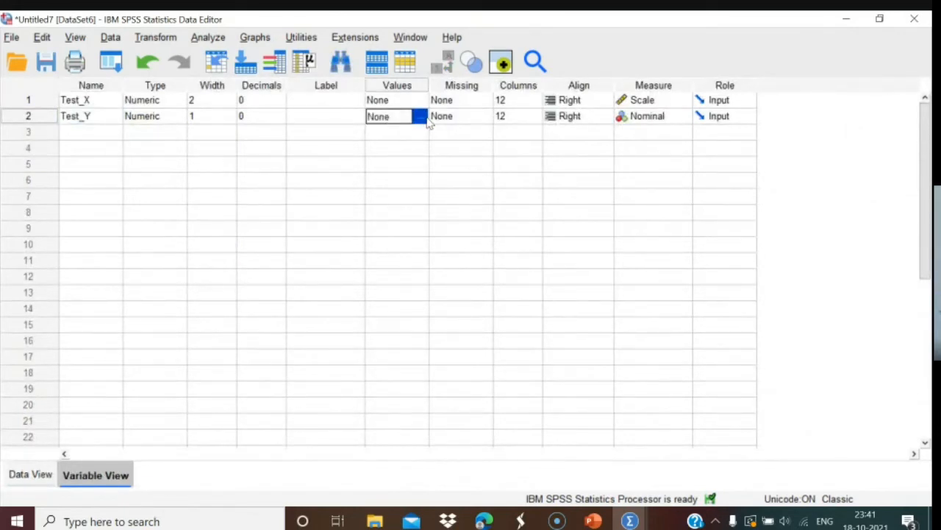
{"action": "left_click", "coordinate": [420, 116]}
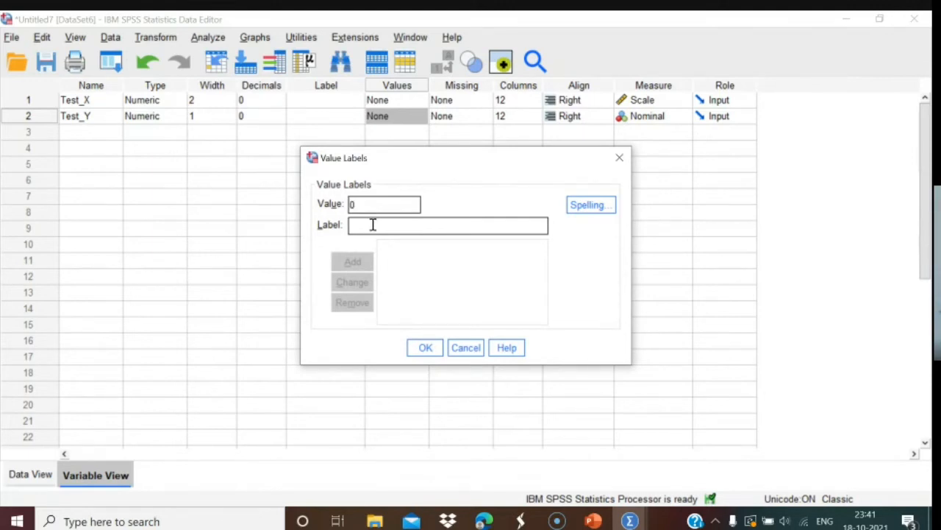
{"action": "type", "text": "Fail"}
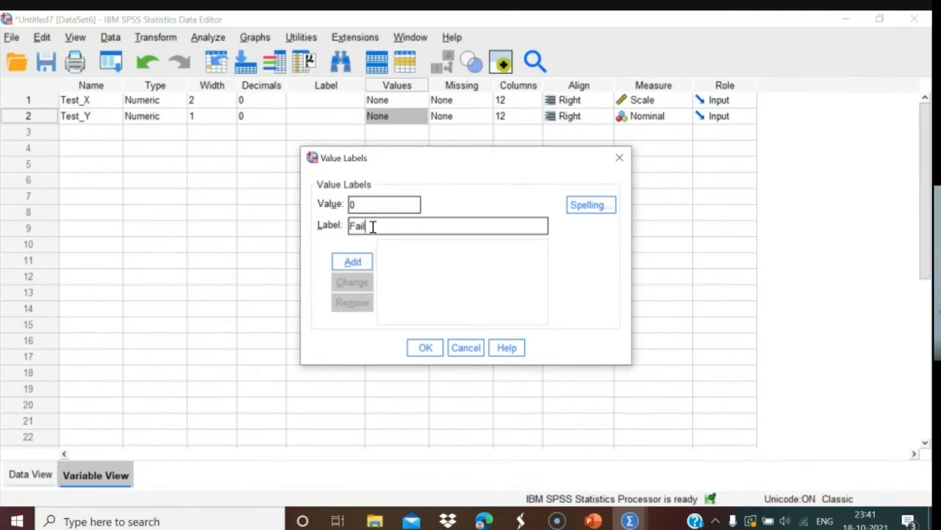
{"action": "left_click", "coordinate": [360, 262]}
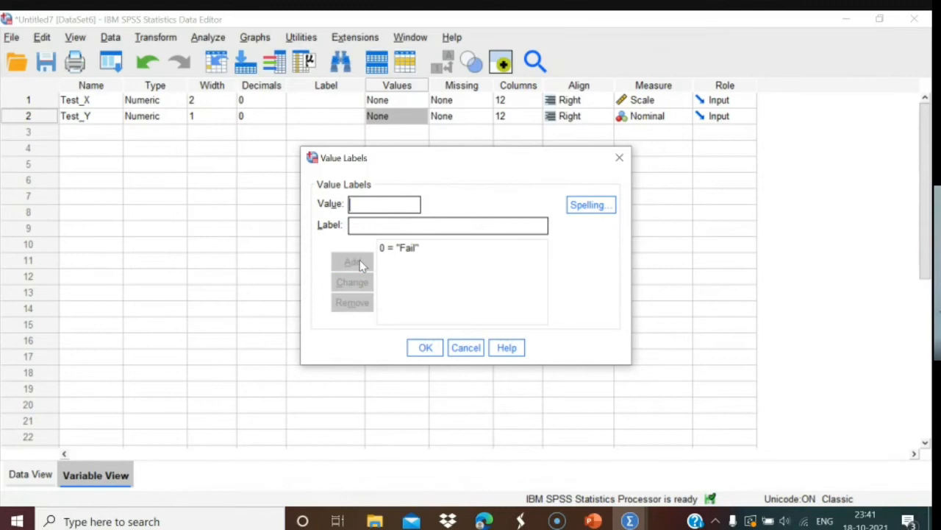
{"action": "left_click", "coordinate": [368, 222]}
{"action": "type", "text": "P"}
{"action": "key", "text": "BackSpace"}
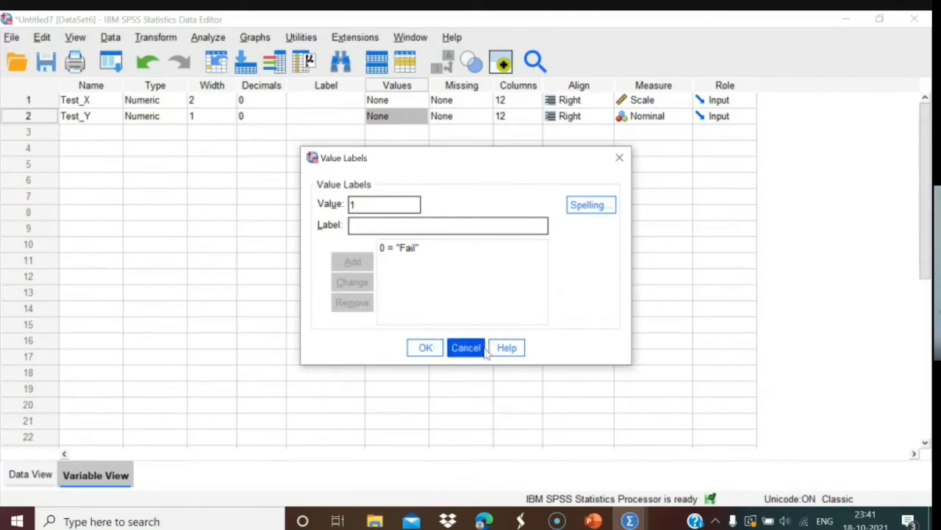
{"action": "left_click", "coordinate": [458, 353]}
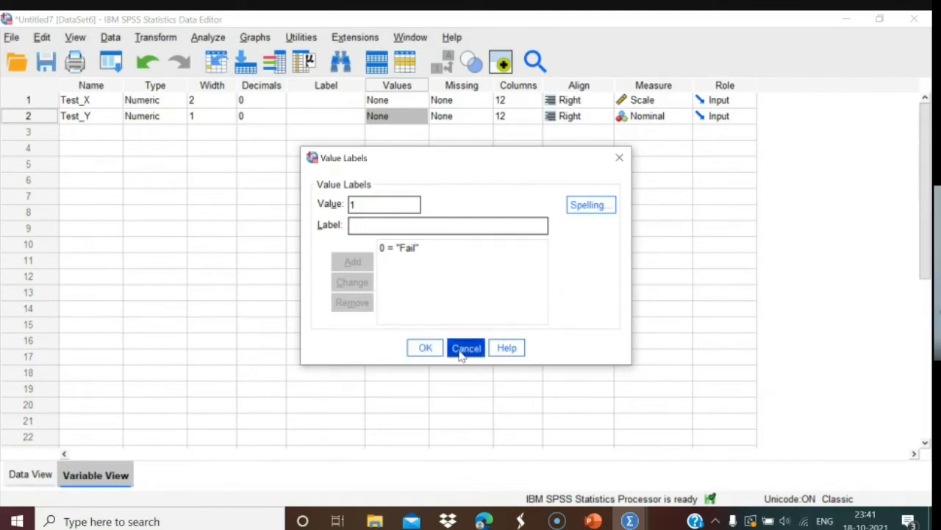
{"action": "left_click", "coordinate": [15, 480]}
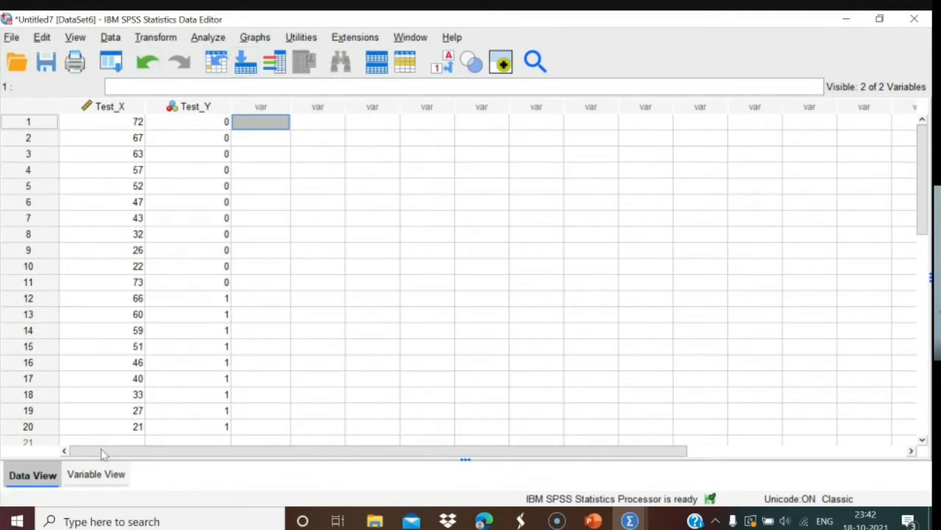
Label Test_Y's values as 0 = Right and 1 = Wrong.
{"action": "left_click", "coordinate": [102, 475]}
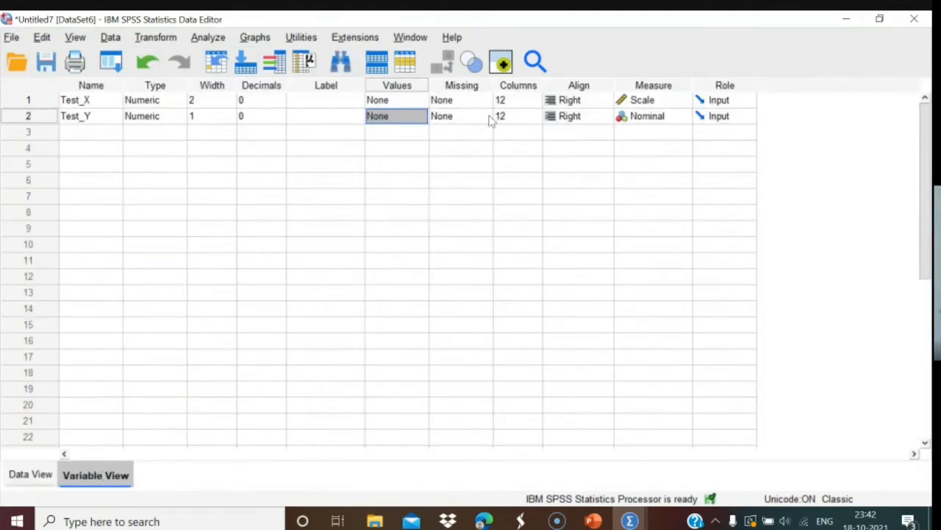
{"action": "left_click", "coordinate": [404, 118]}
{"action": "left_click", "coordinate": [419, 117]}
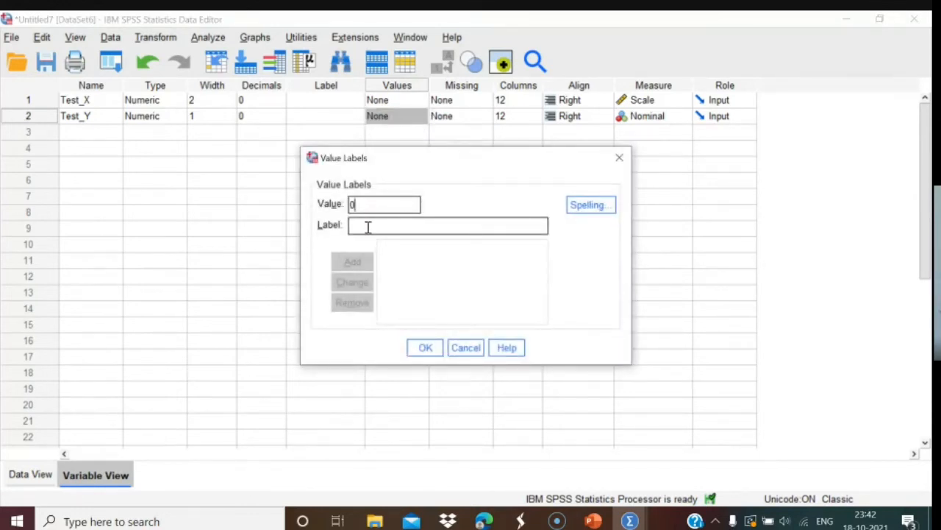
{"action": "type", "text": "Right"}
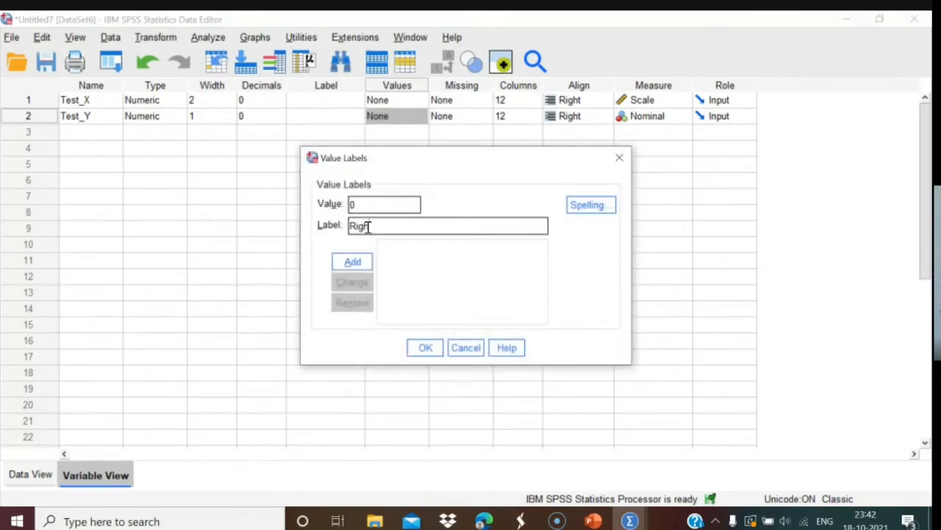
{"action": "left_click", "coordinate": [358, 261]}
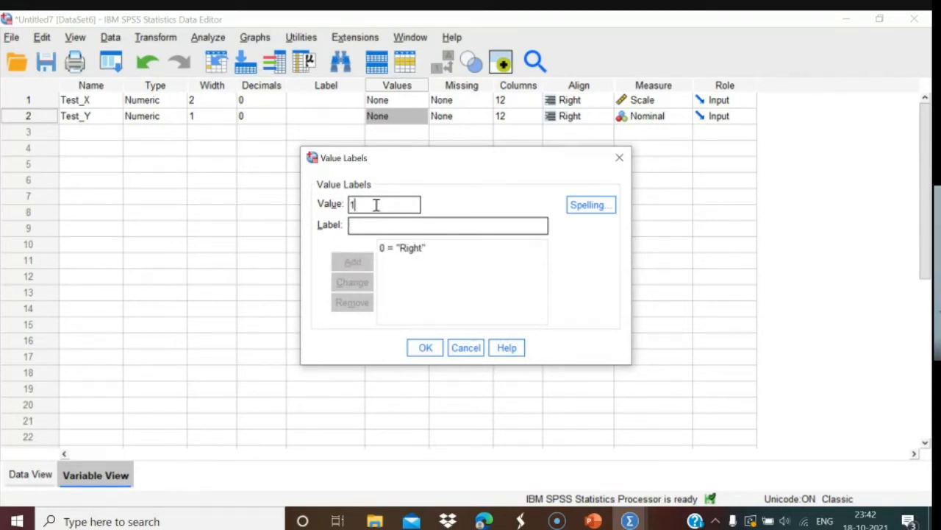
{"action": "type", "text": "Wr"}
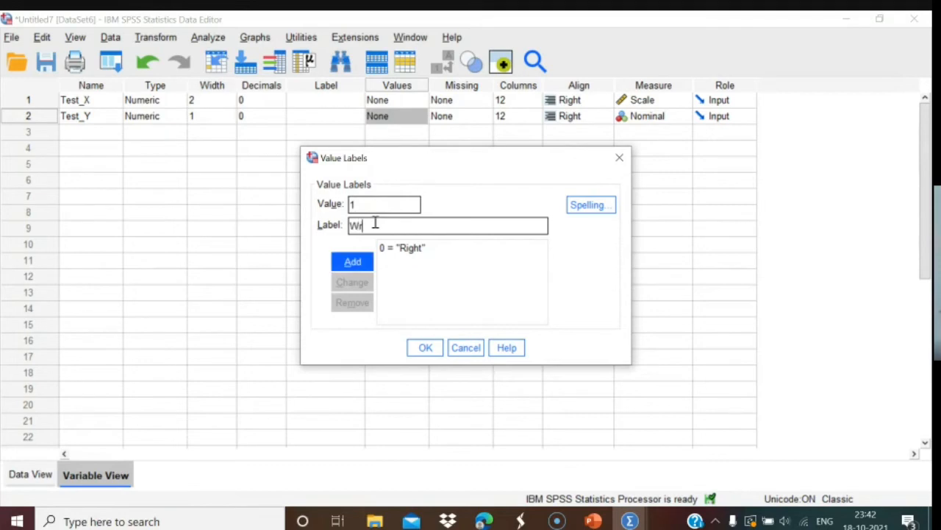
{"action": "type", "text": "ong"}
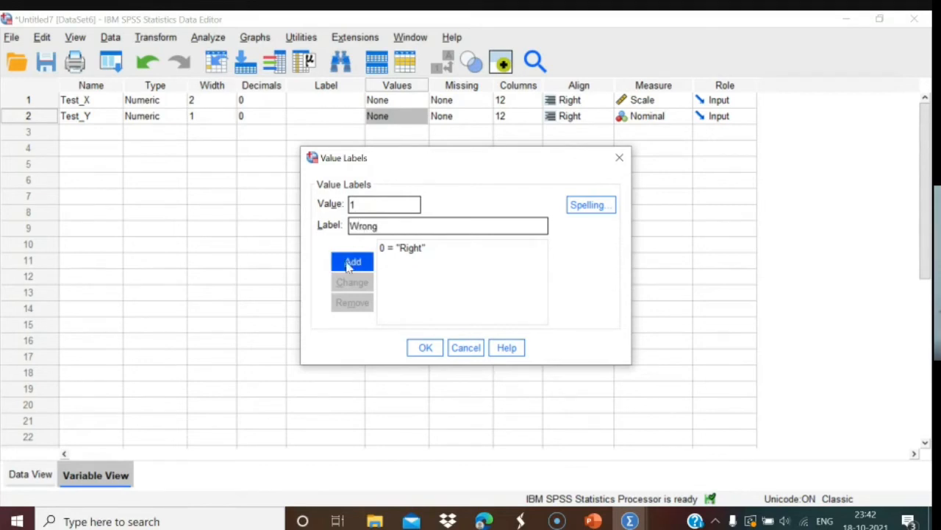
{"action": "left_click", "coordinate": [353, 262]}
{"action": "left_click", "coordinate": [426, 348]}
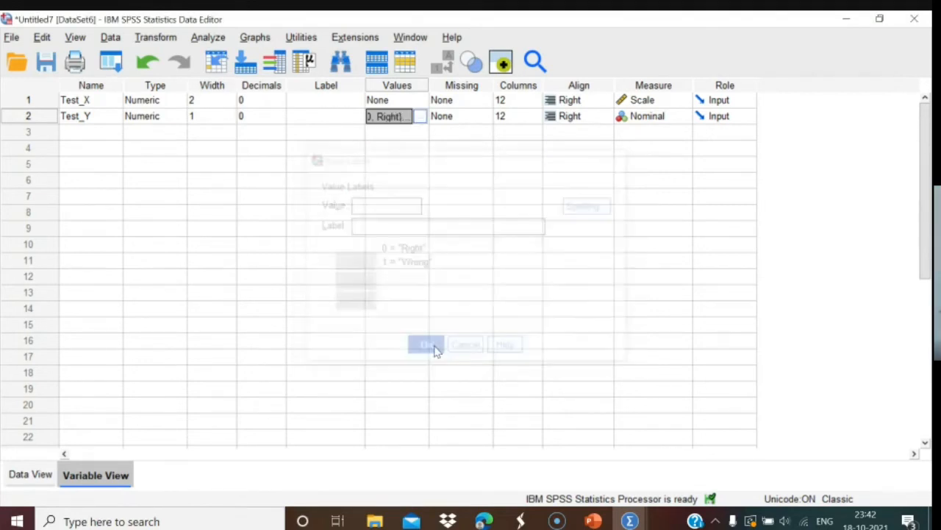
{"action": "left_click", "coordinate": [35, 475]}
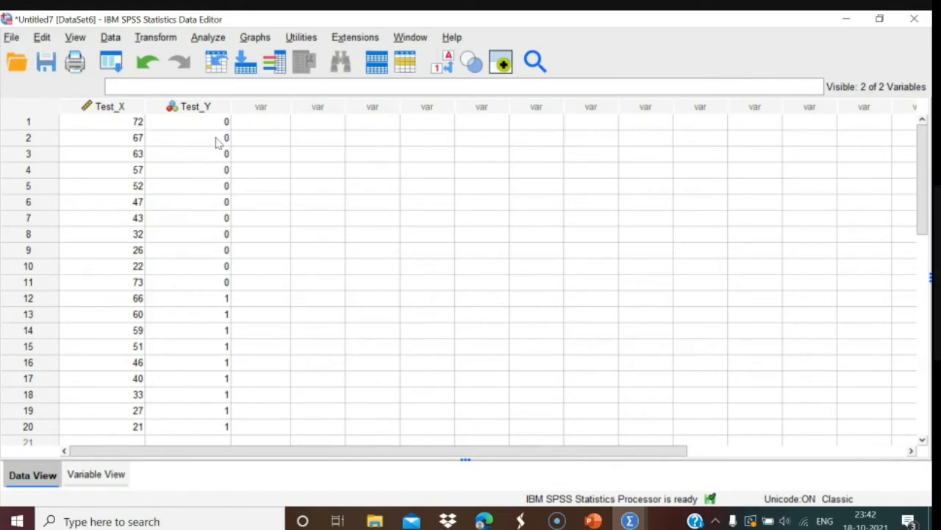
Set up a bivariate correlation with Test_X and Test_Y as the variables.
{"action": "left_click", "coordinate": [209, 38]}
{"action": "mouse_move", "coordinate": [232, 212]}
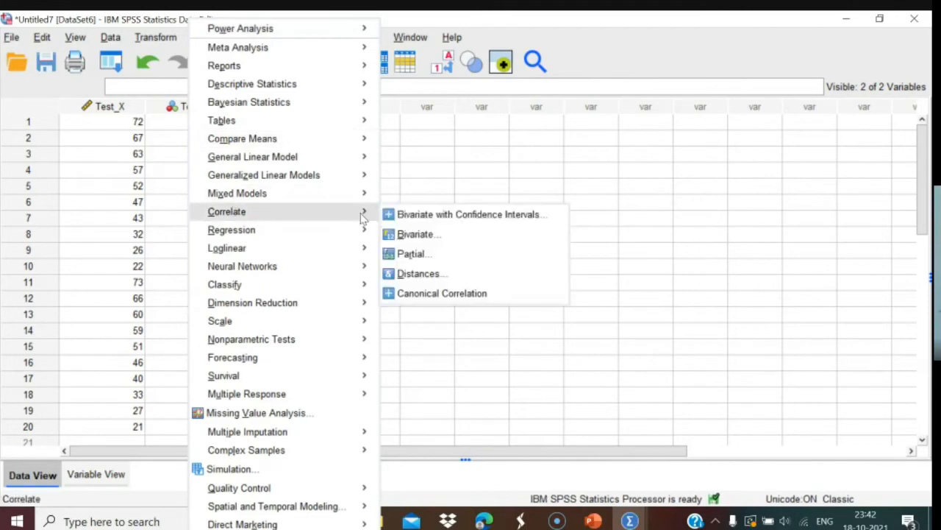
{"action": "left_click", "coordinate": [405, 235]}
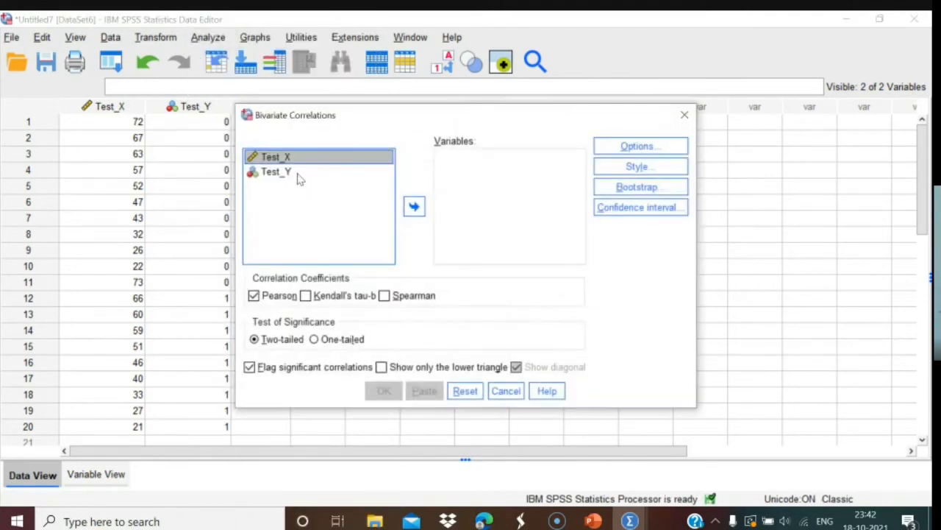
{"action": "left_click", "coordinate": [414, 206]}
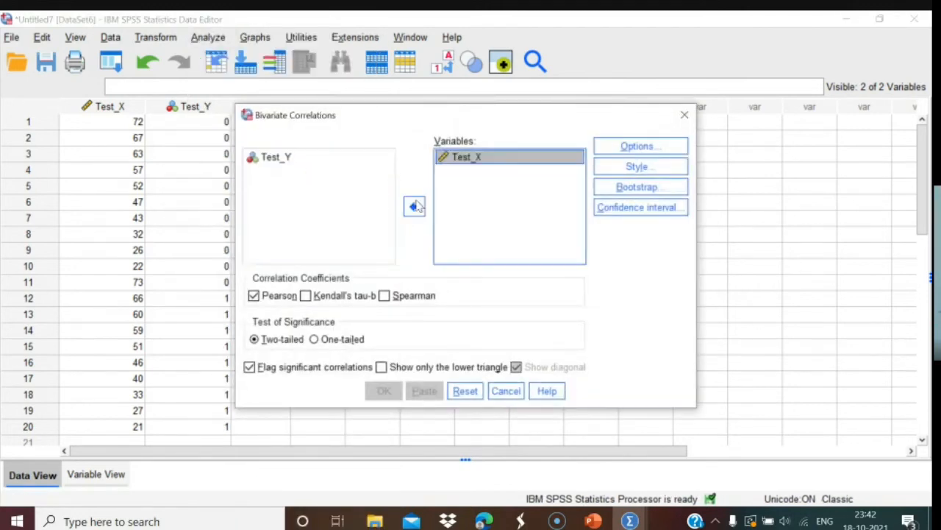
{"action": "left_click", "coordinate": [294, 161]}
{"action": "left_click", "coordinate": [414, 206]}
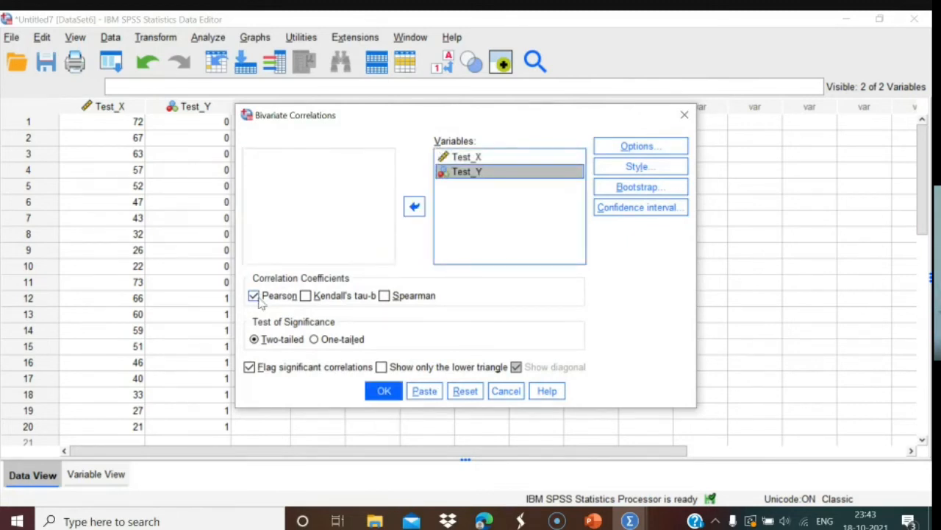
Request means and standard deviations in Options and run the correlation.
{"action": "left_click", "coordinate": [612, 146]}
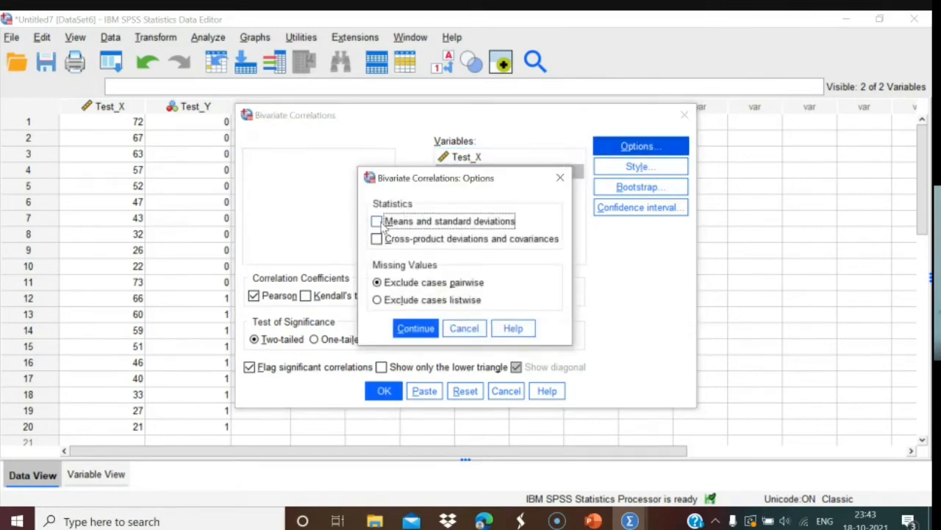
{"action": "left_click", "coordinate": [378, 223]}
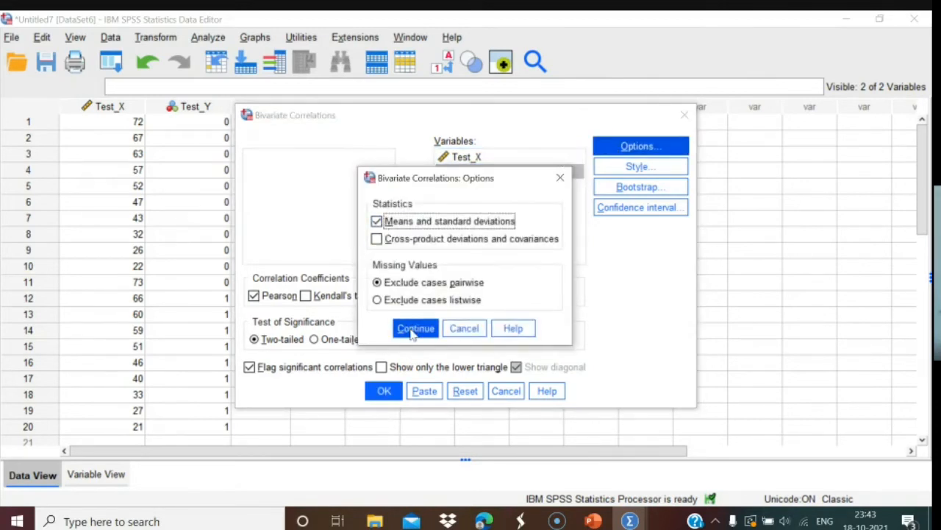
{"action": "left_click", "coordinate": [413, 331]}
{"action": "left_click", "coordinate": [384, 392]}
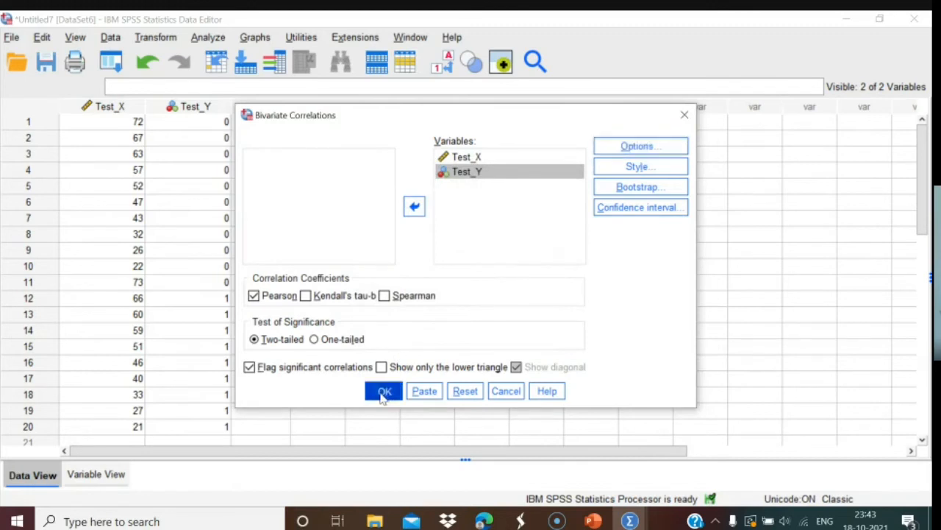
Review the Descriptive Statistics and Correlations tables: r = -.169, Sig. .475, N = 20.
{"action": "left_click", "coordinate": [361, 285]}
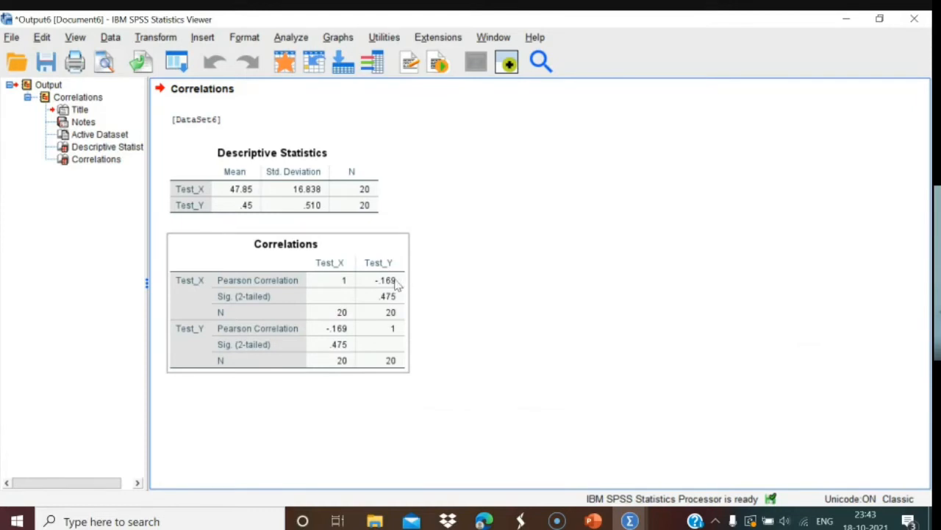
{"action": "left_click", "coordinate": [434, 379]}
{"action": "left_click", "coordinate": [335, 326]}
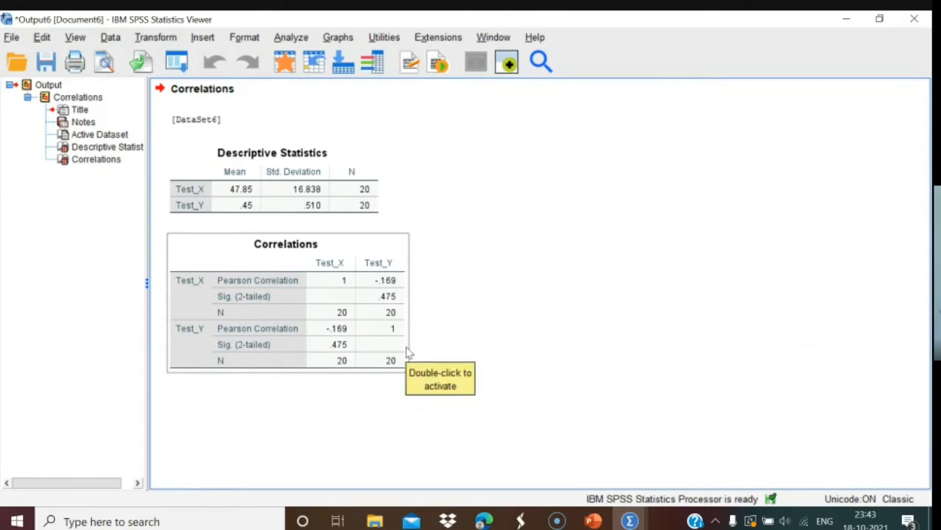
{"action": "left_click", "coordinate": [299, 409]}
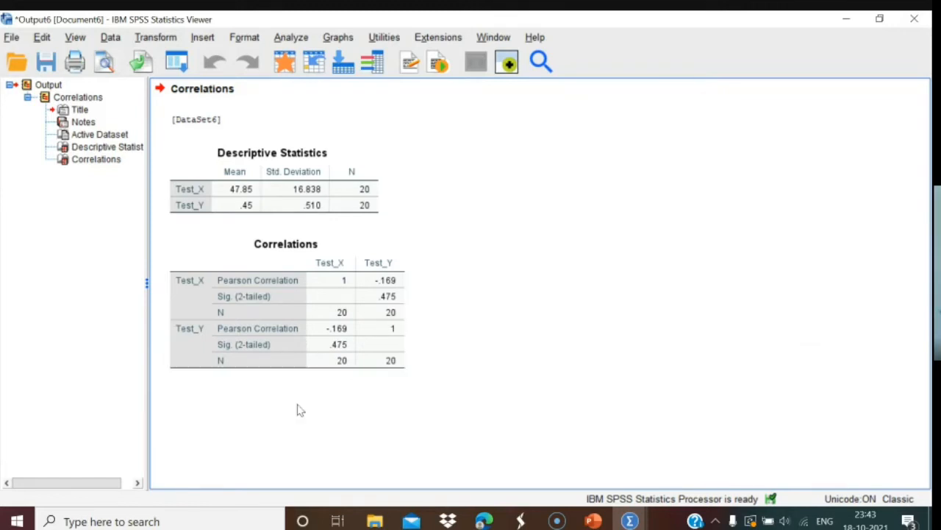
{"action": "left_click", "coordinate": [246, 368]}
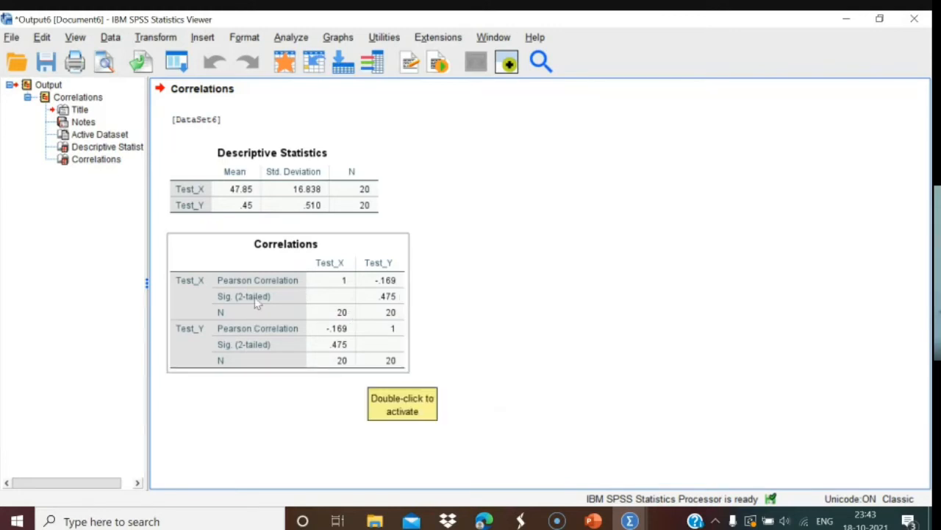
{"action": "left_click", "coordinate": [522, 296]}
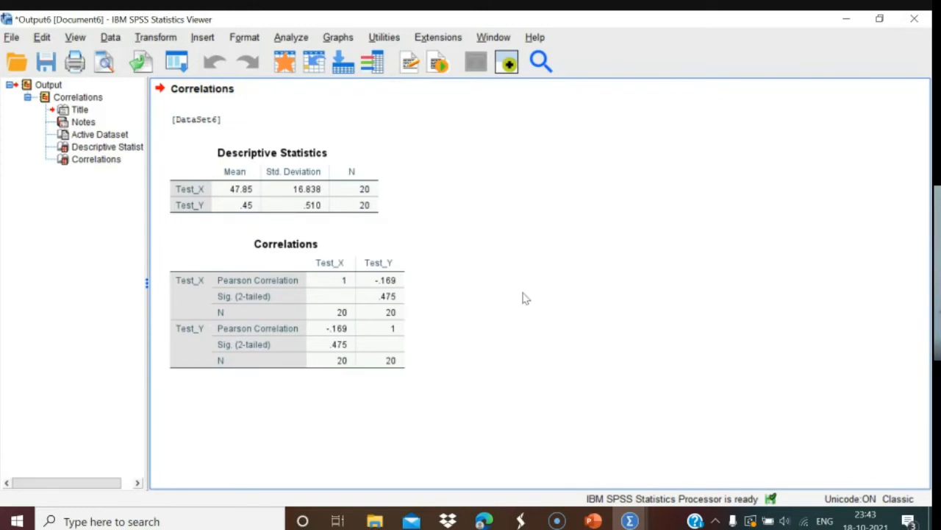
{"action": "left_click", "coordinate": [630, 520]}
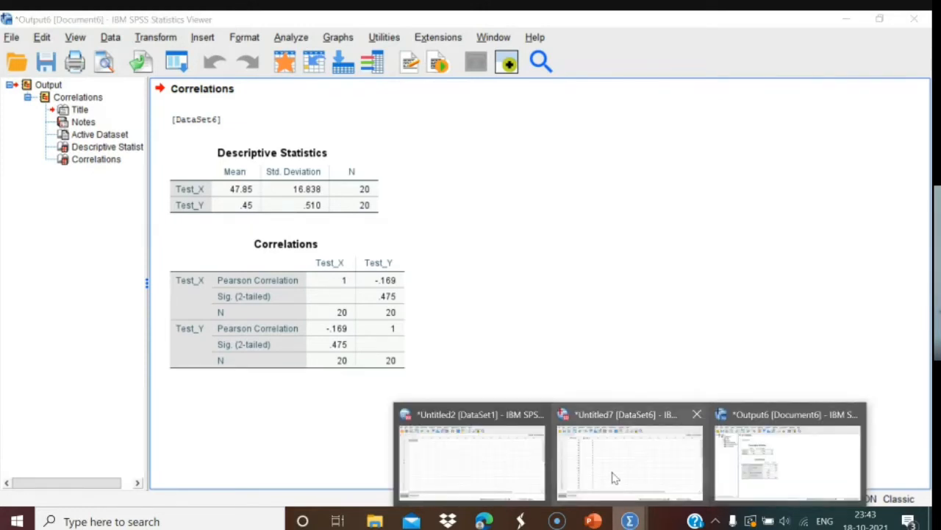
Create a simple scatterplot with Test_X on the Y axis and Test_Y on the X axis.
{"action": "left_click", "coordinate": [614, 470]}
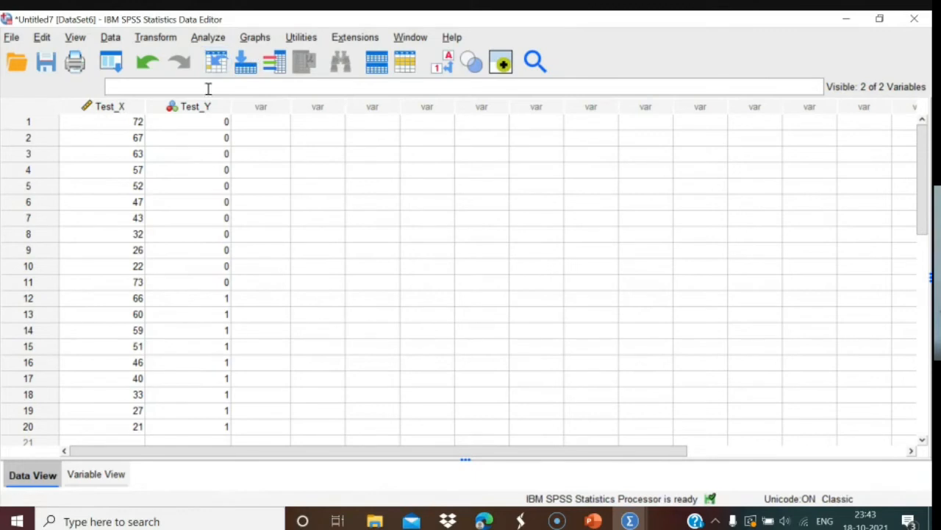
{"action": "left_click", "coordinate": [256, 41]}
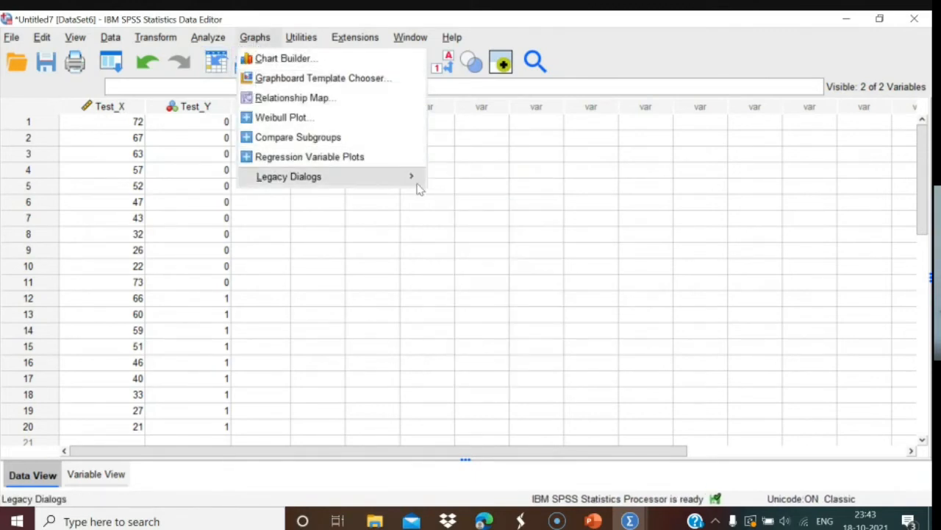
{"action": "mouse_move", "coordinate": [407, 176]}
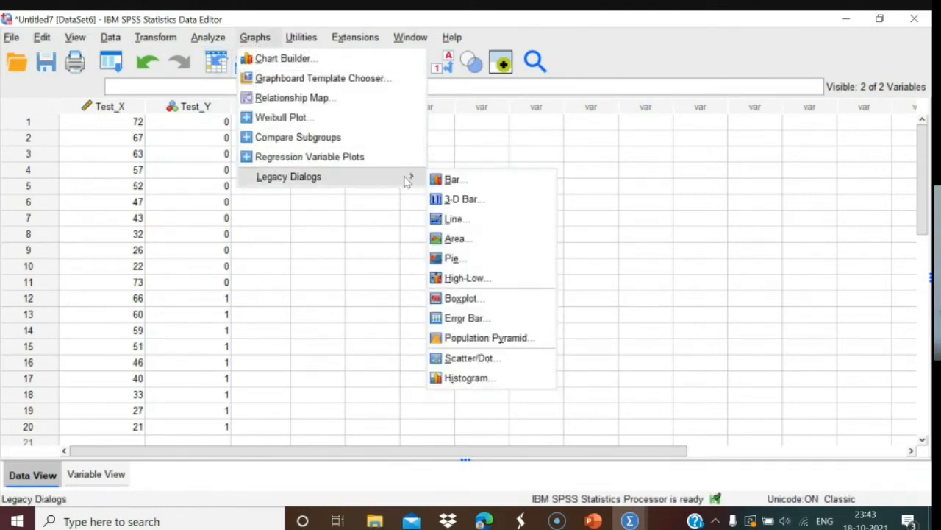
{"action": "left_click", "coordinate": [471, 359]}
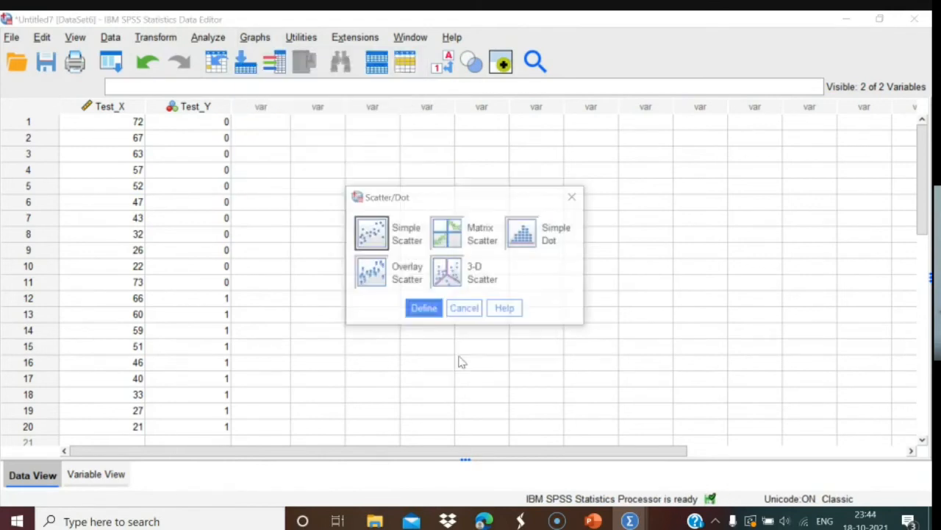
{"action": "left_click", "coordinate": [379, 240]}
{"action": "left_click", "coordinate": [422, 309]}
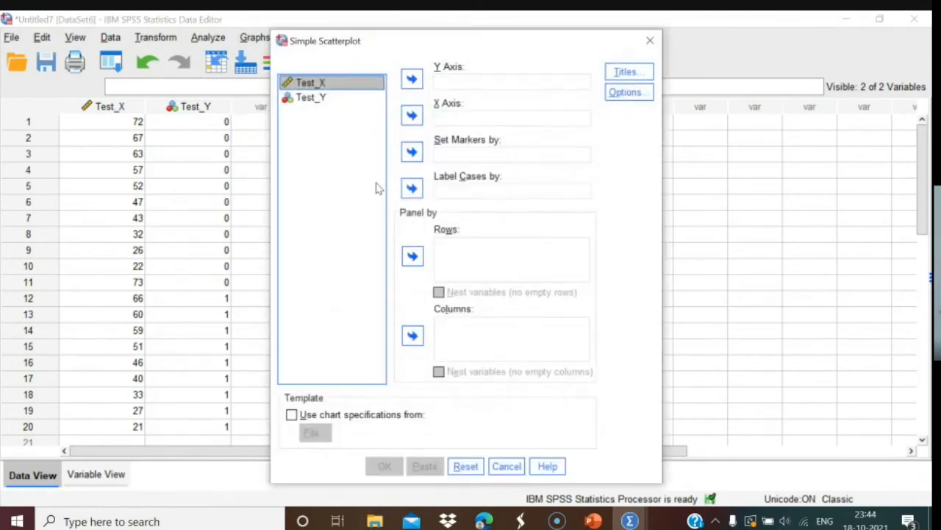
{"action": "left_click", "coordinate": [324, 97]}
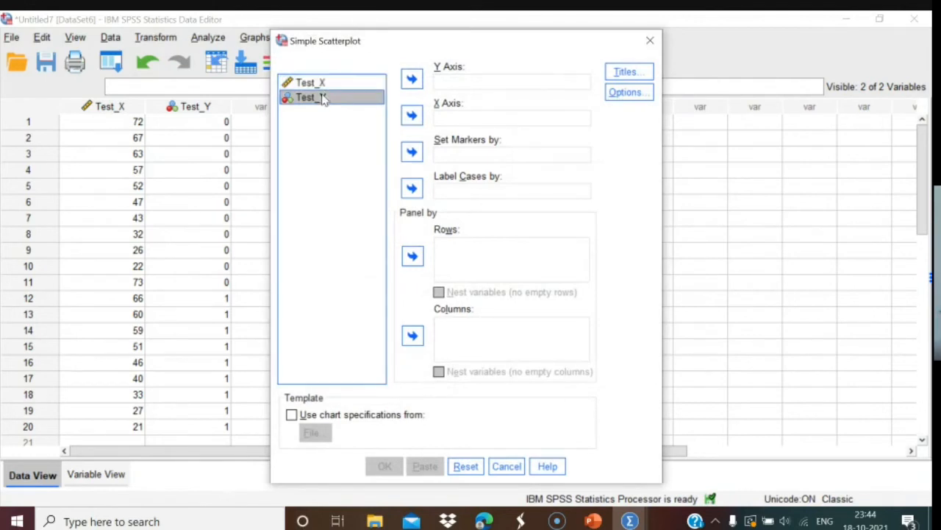
{"action": "left_click", "coordinate": [414, 117]}
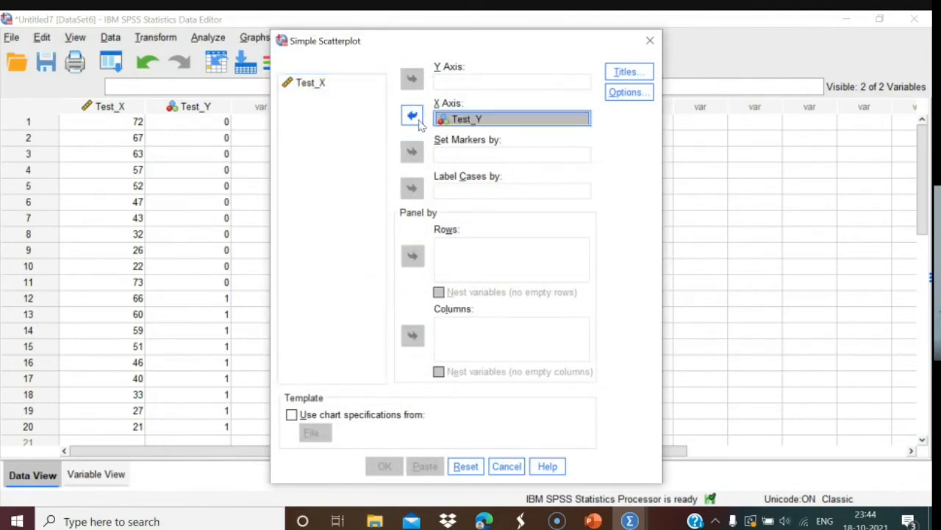
{"action": "left_click", "coordinate": [322, 87]}
{"action": "left_click", "coordinate": [413, 78]}
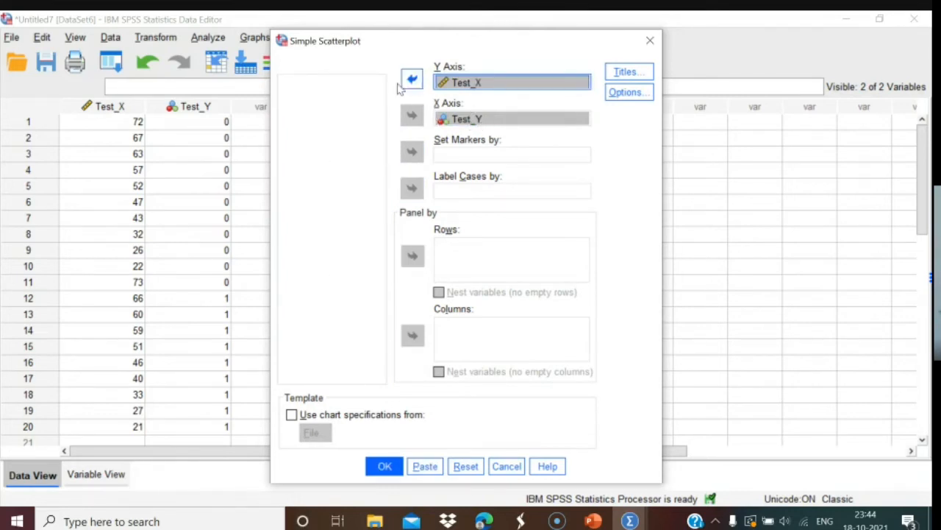
{"action": "left_click", "coordinate": [385, 466]}
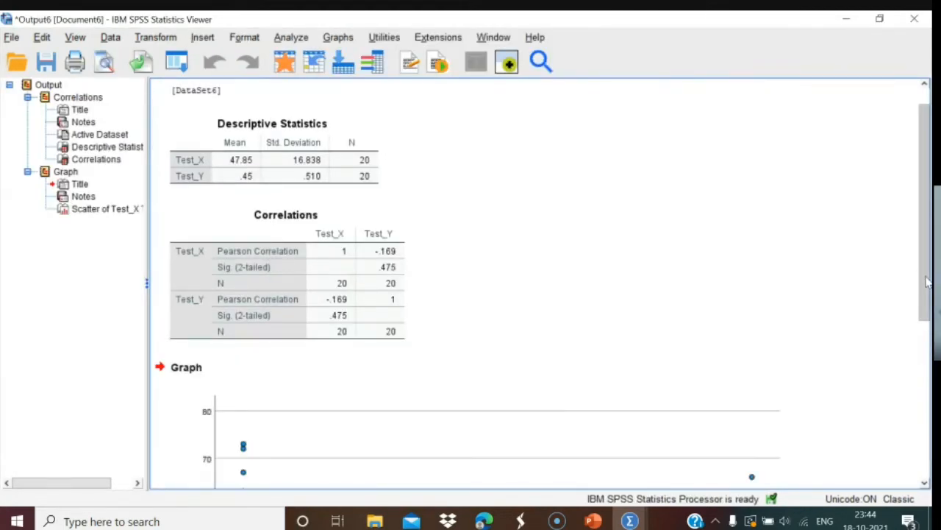
Show the chart's linear fit line (R² Linear = 0.029) with its equation label removed.
{"action": "left_click_drag", "start_coordinate": [926, 280], "coordinate": [931, 419]}
{"action": "left_click", "coordinate": [445, 314]}
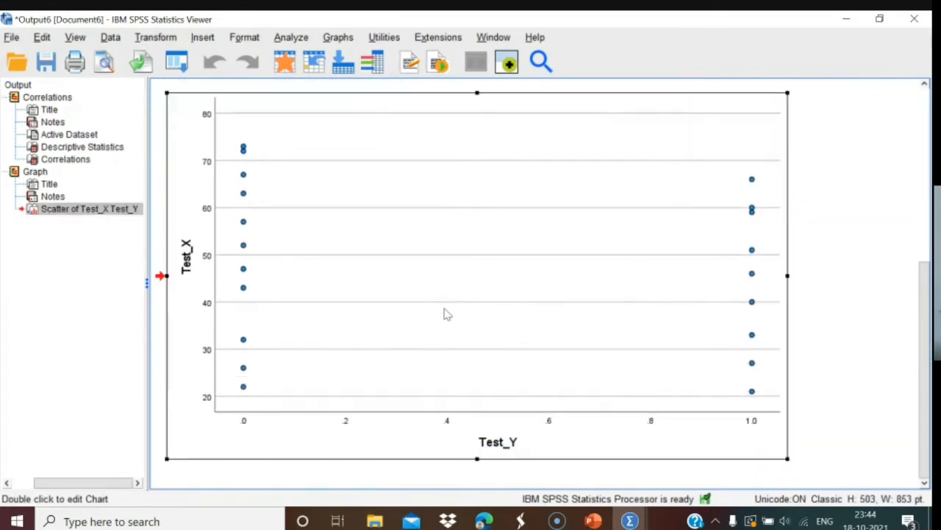
{"action": "double_click", "coordinate": [475, 315]}
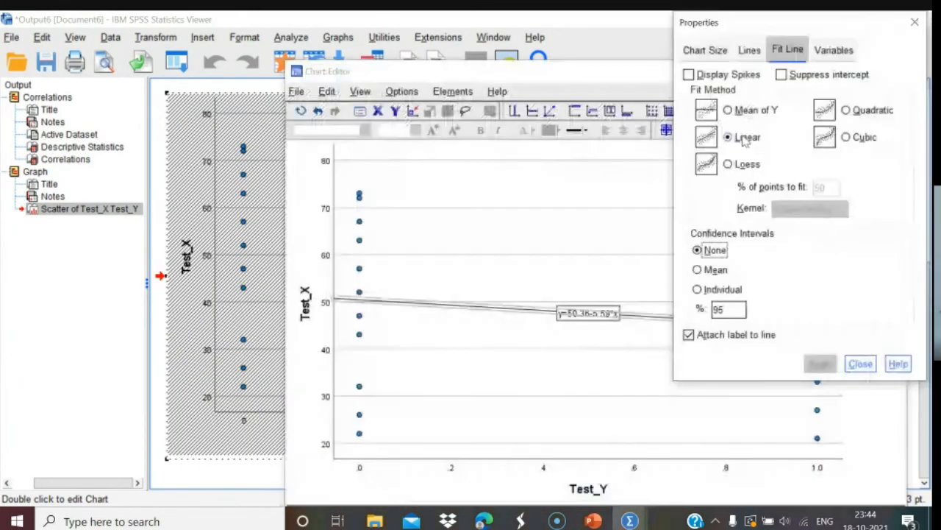
{"action": "left_click", "coordinate": [689, 335]}
{"action": "left_click", "coordinate": [822, 365]}
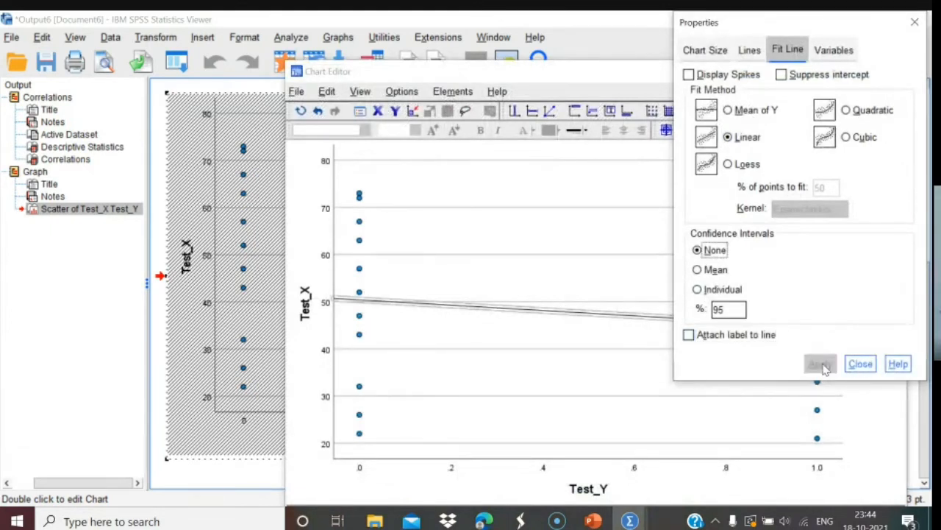
{"action": "left_click", "coordinate": [861, 364]}
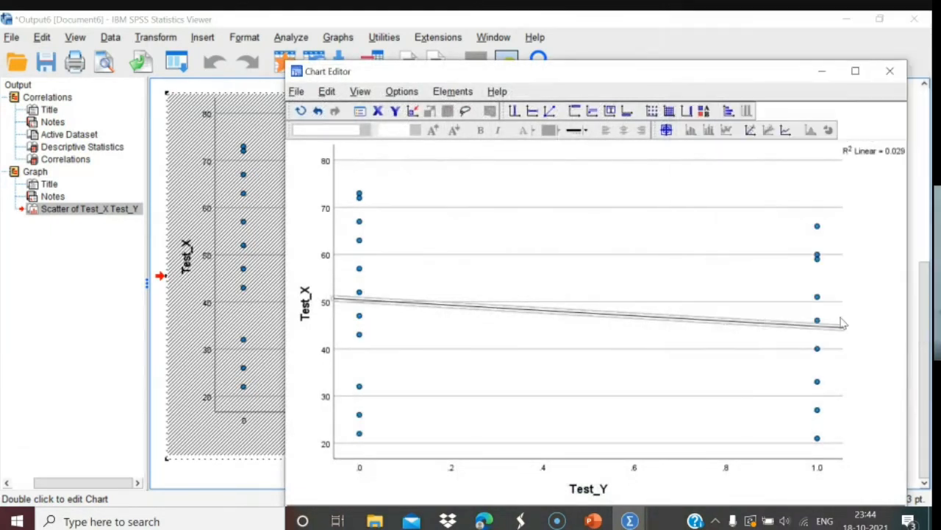
{"action": "left_click", "coordinate": [889, 71]}
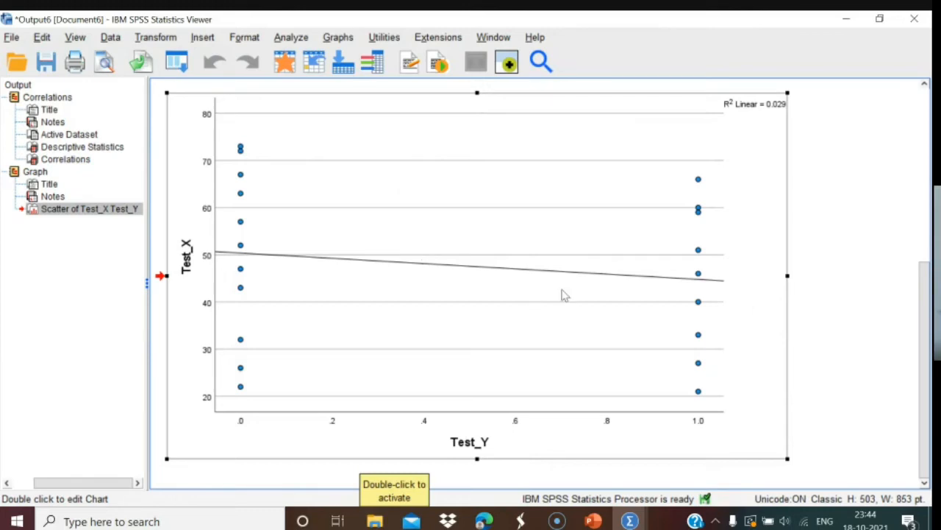
Scroll through the output, then close the Output Viewer without saving.
{"action": "scroll", "coordinate": [928, 330], "scroll_direction": "up", "scroll_amount": 5}
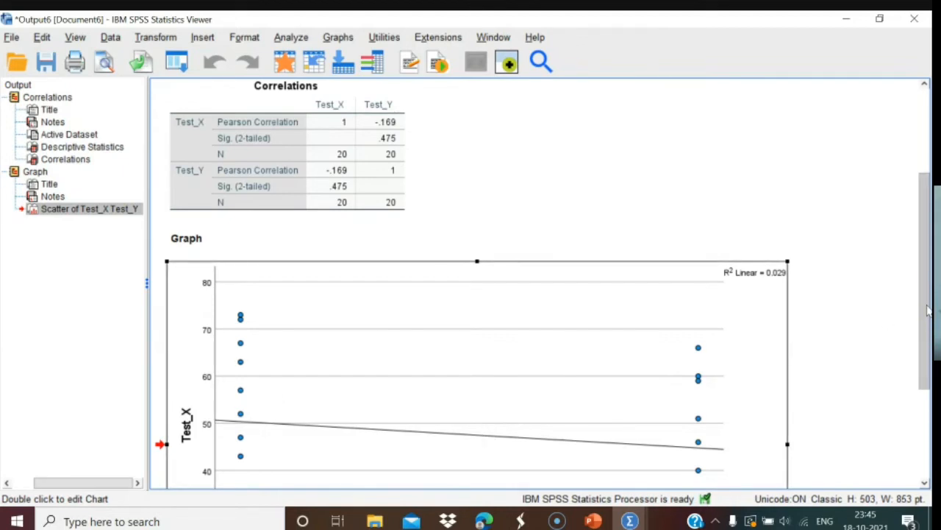
{"action": "left_click_drag", "start_coordinate": [928, 310], "coordinate": [928, 405]}
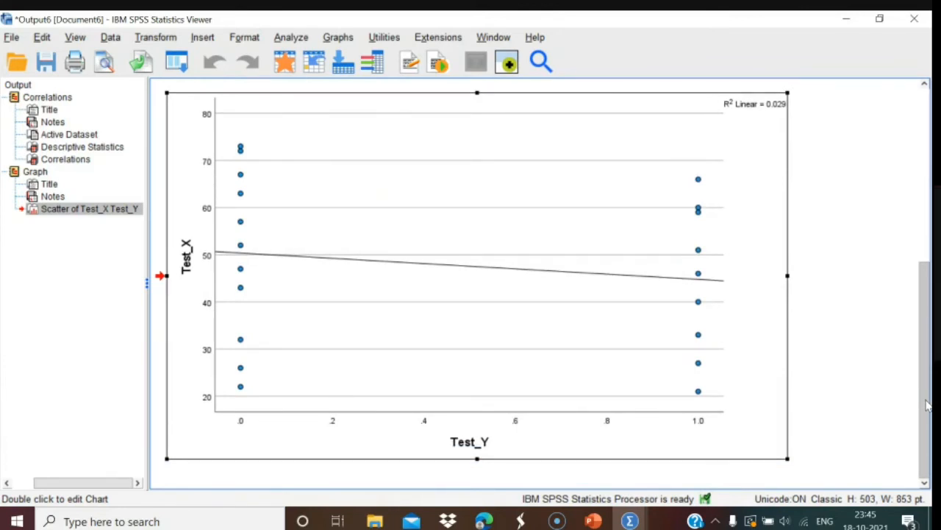
{"action": "left_click_drag", "start_coordinate": [924, 402], "coordinate": [917, 293]}
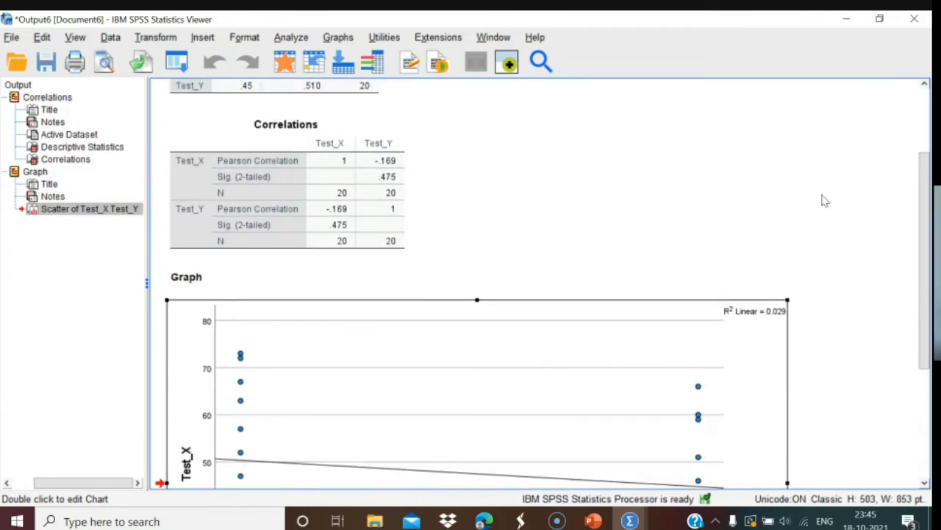
{"action": "left_click", "coordinate": [914, 22]}
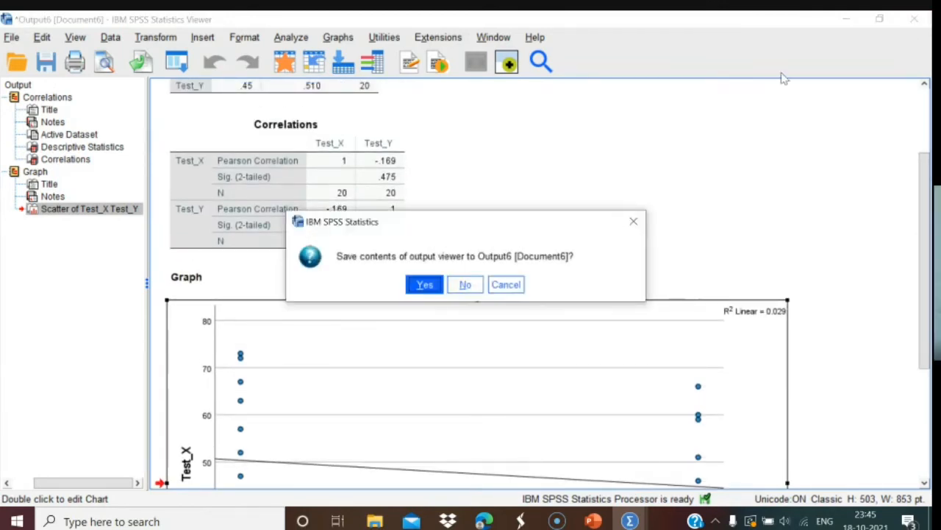
{"action": "left_click", "coordinate": [462, 285]}
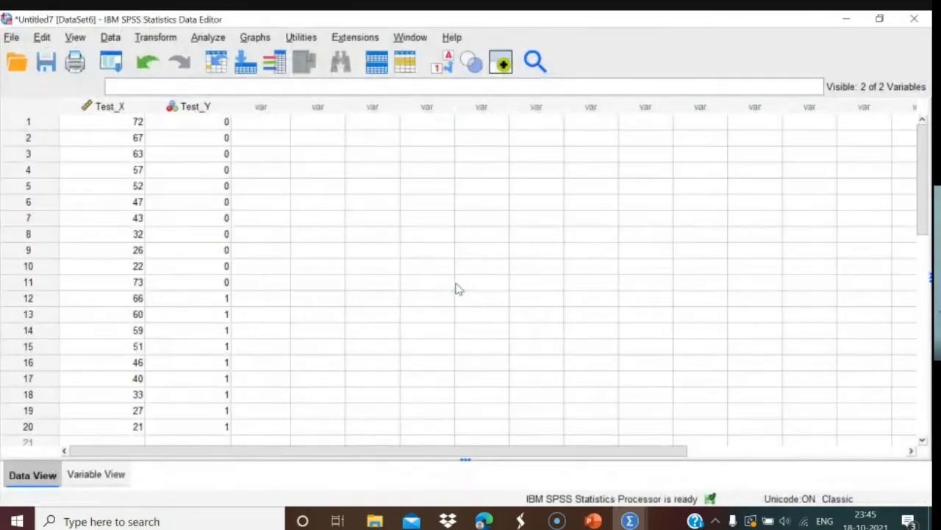
Return to the presentation and advance two slides to 'The Biserial Correlation'.
{"action": "left_click", "coordinate": [594, 521]}
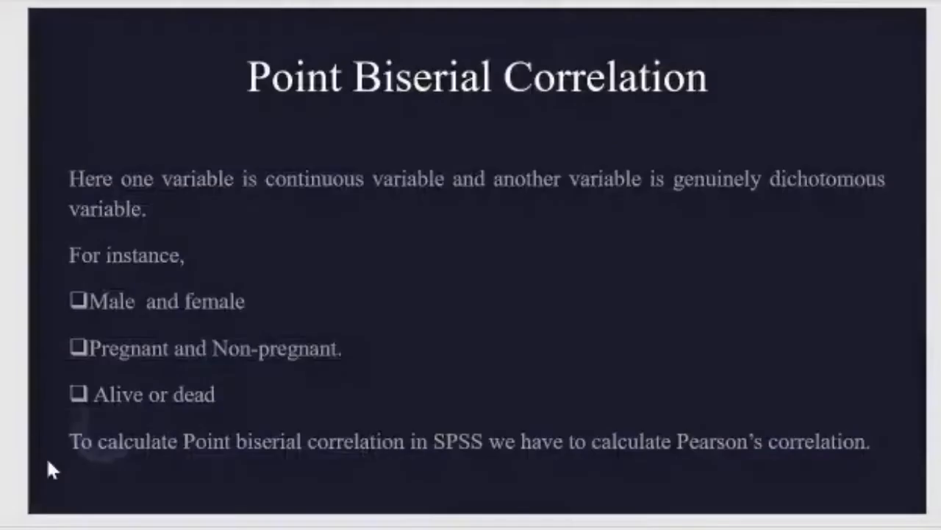
{"action": "key", "text": "Right"}
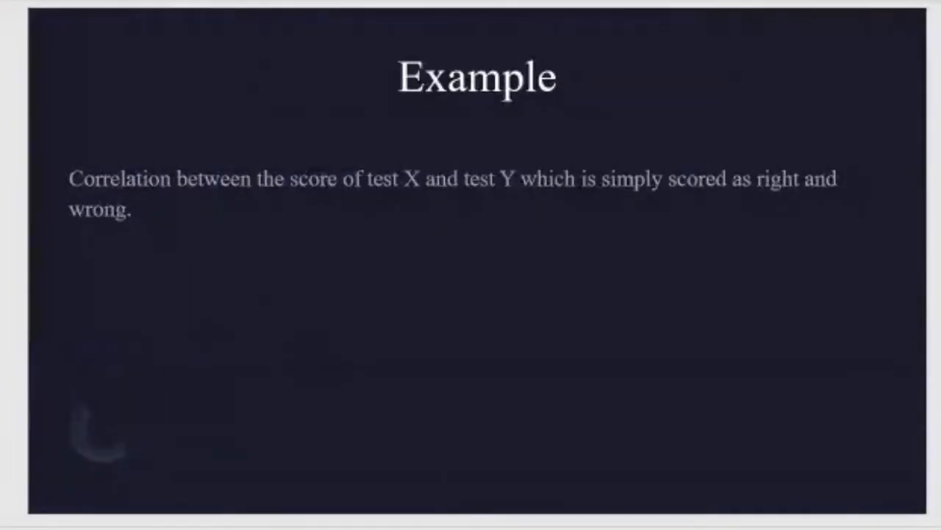
{"action": "key", "text": "Right"}
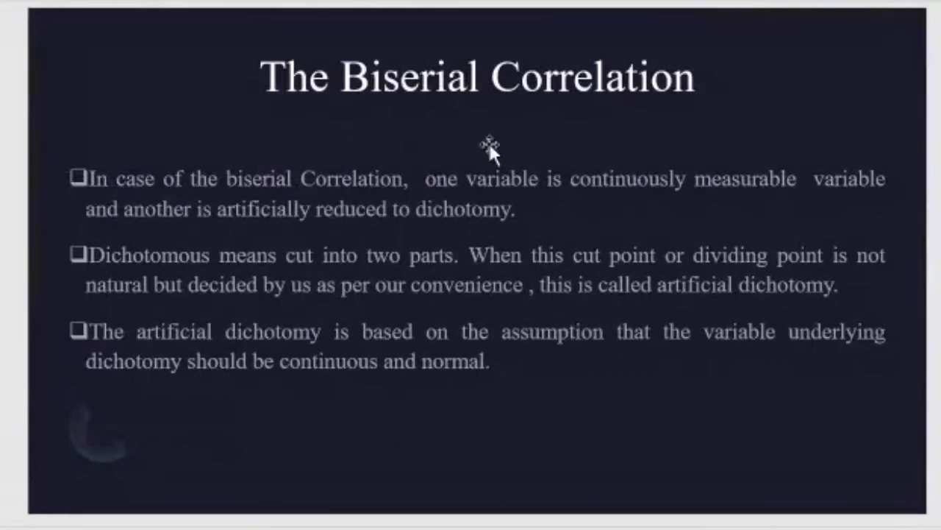
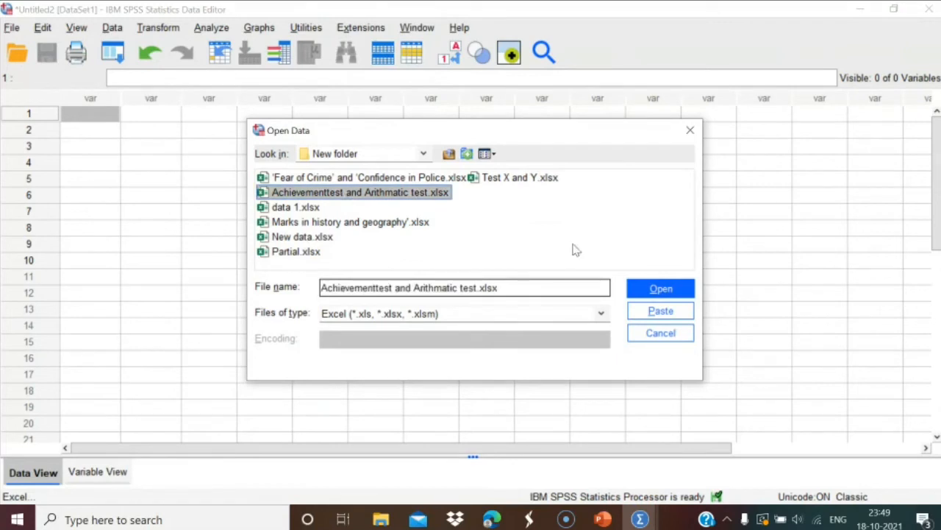
Import the Excel test-score workbook and rename variable V1 to Achievementtest.
{"action": "left_click", "coordinate": [651, 290]}
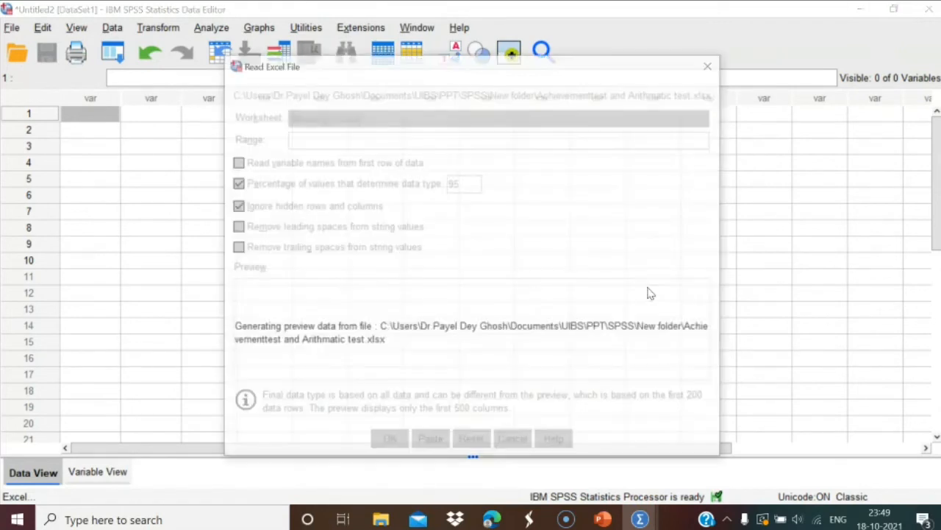
{"action": "left_click", "coordinate": [391, 442]}
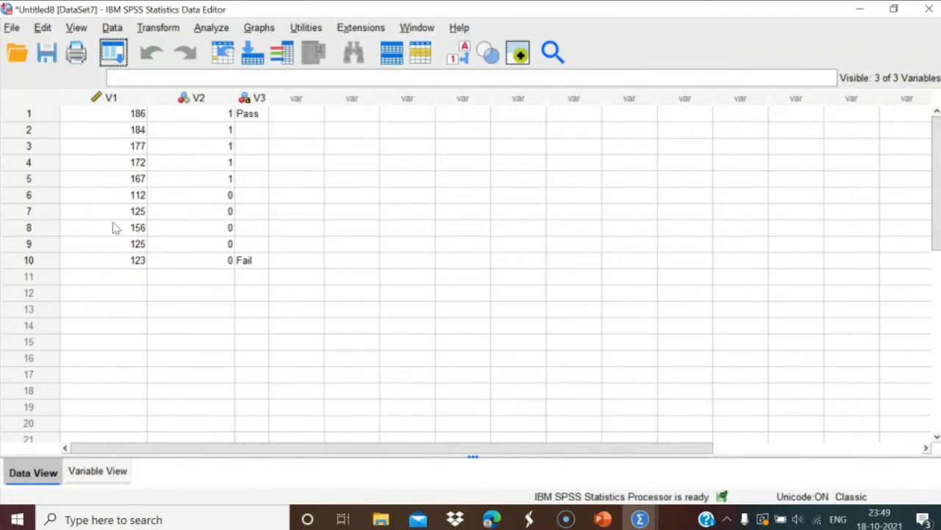
{"action": "left_click", "coordinate": [82, 475]}
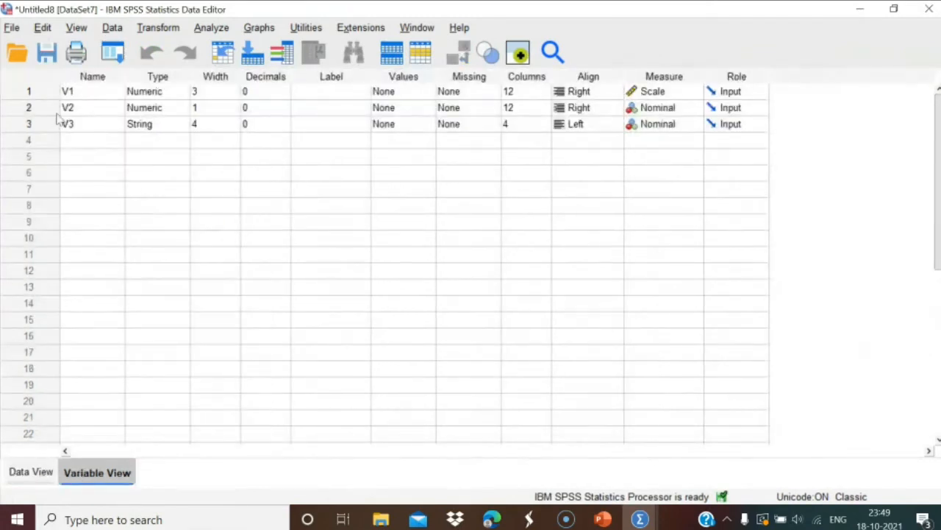
{"action": "double_click", "coordinate": [79, 92]}
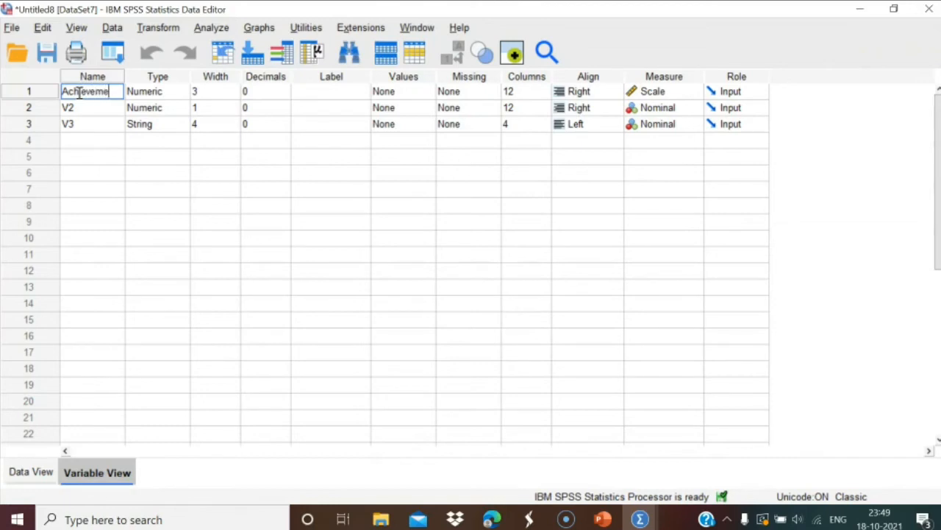
{"action": "type", "text": "Achievementtest"}
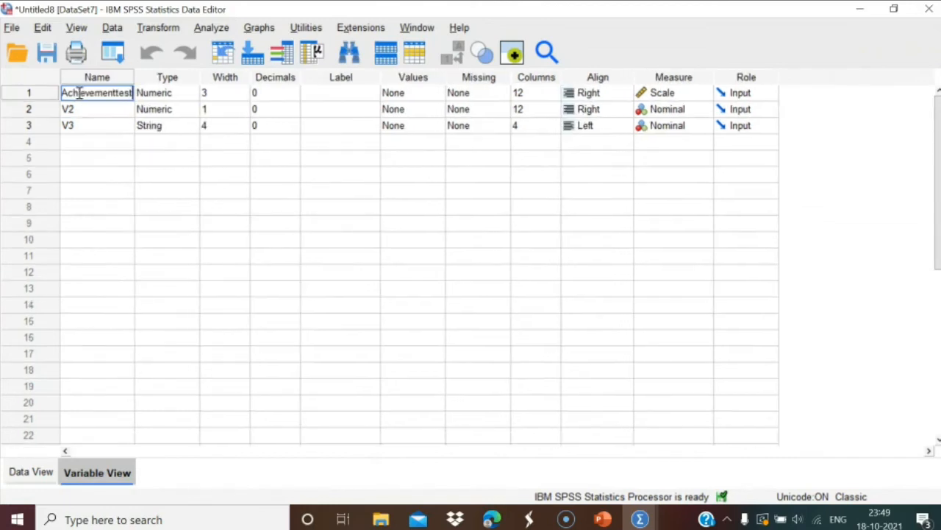
{"action": "left_click", "coordinate": [85, 110]}
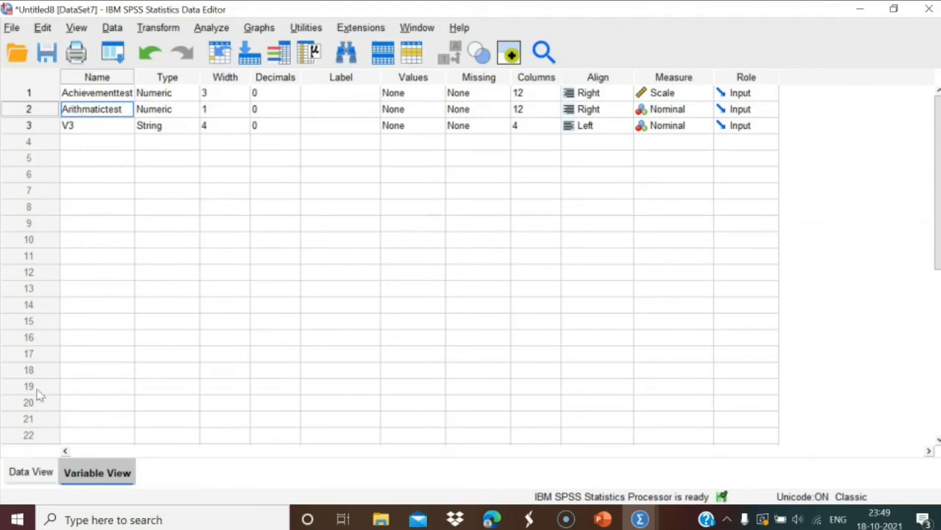
Check the renamed columns in Data View, then select V3's value labels entry in Variable View.
{"action": "left_click", "coordinate": [27, 473]}
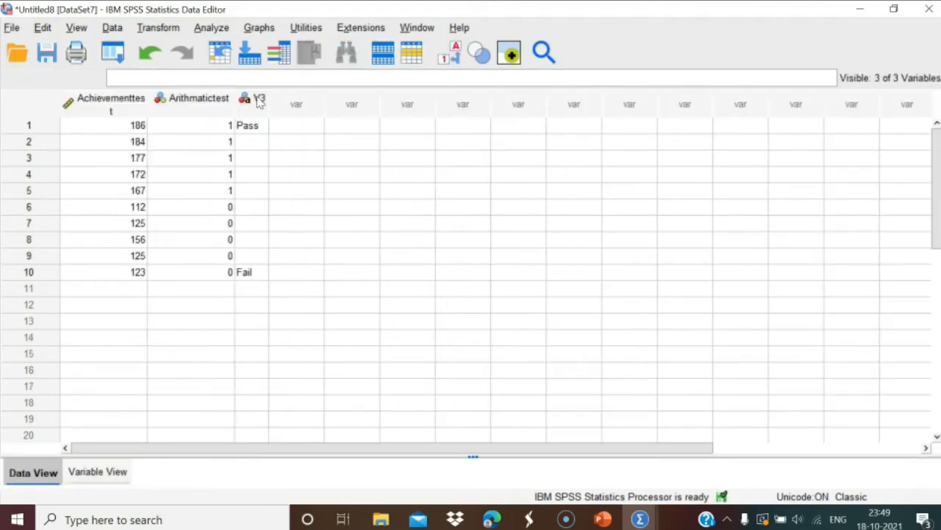
{"action": "mouse_move", "coordinate": [259, 102]}
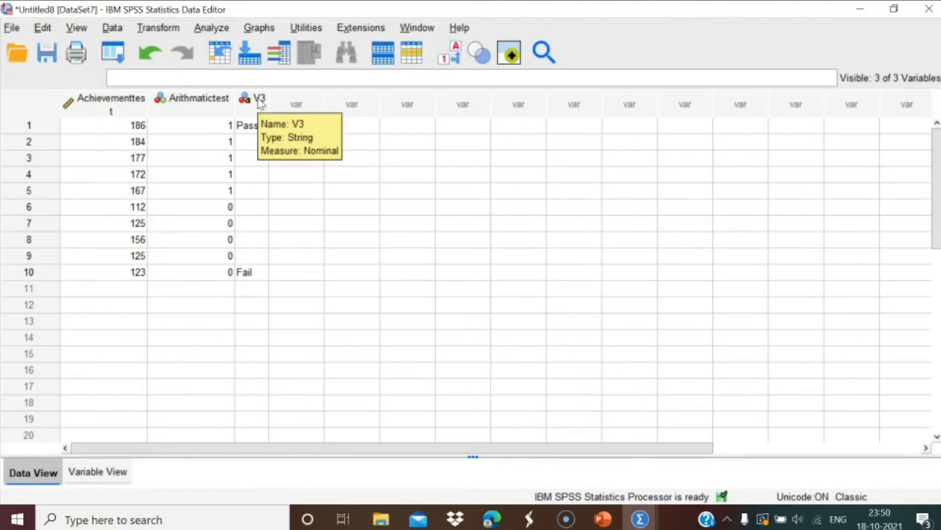
{"action": "left_click", "coordinate": [113, 477]}
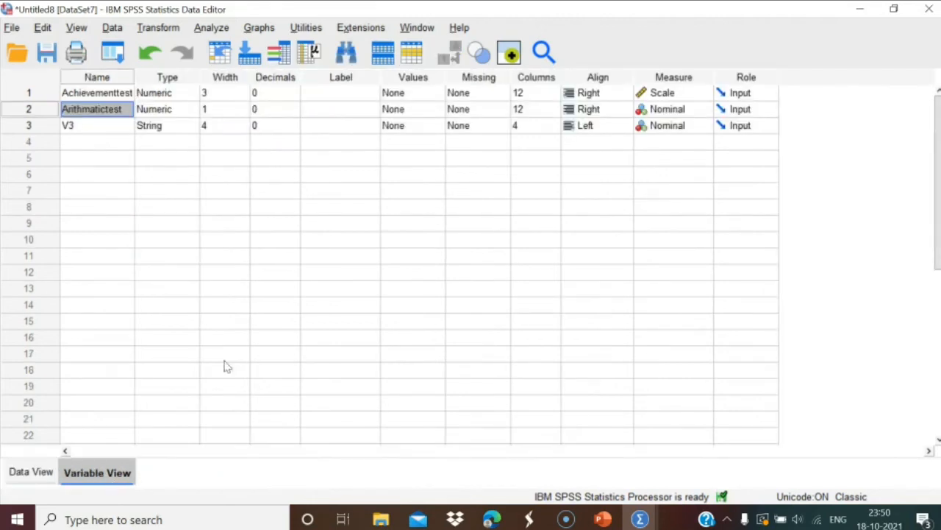
{"action": "left_click", "coordinate": [403, 126]}
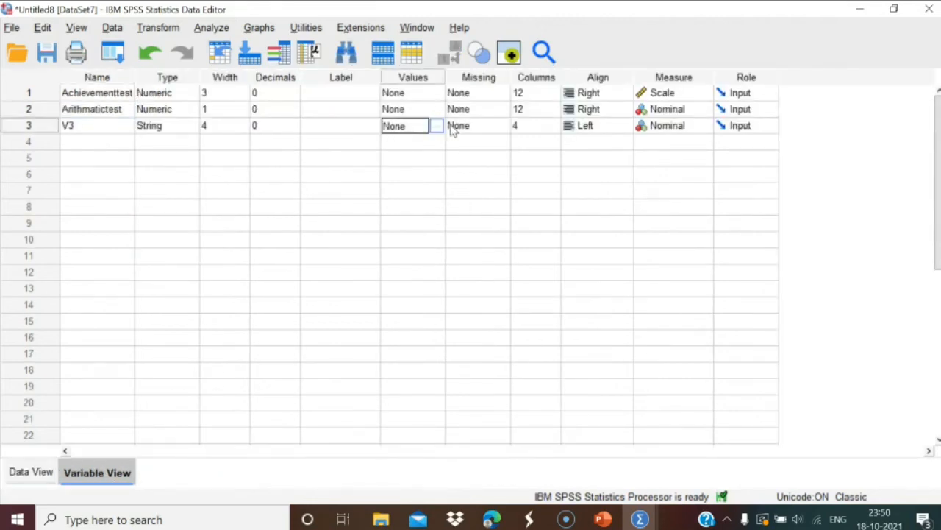
Give V3 the value labels 1 = pass and 0 = Fail.
{"action": "left_click", "coordinate": [437, 126]}
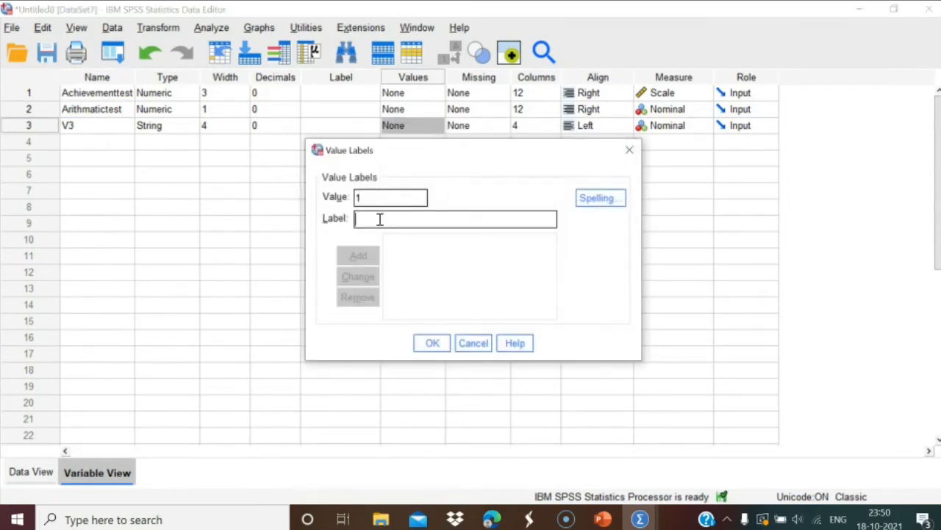
{"action": "type", "text": "pass"}
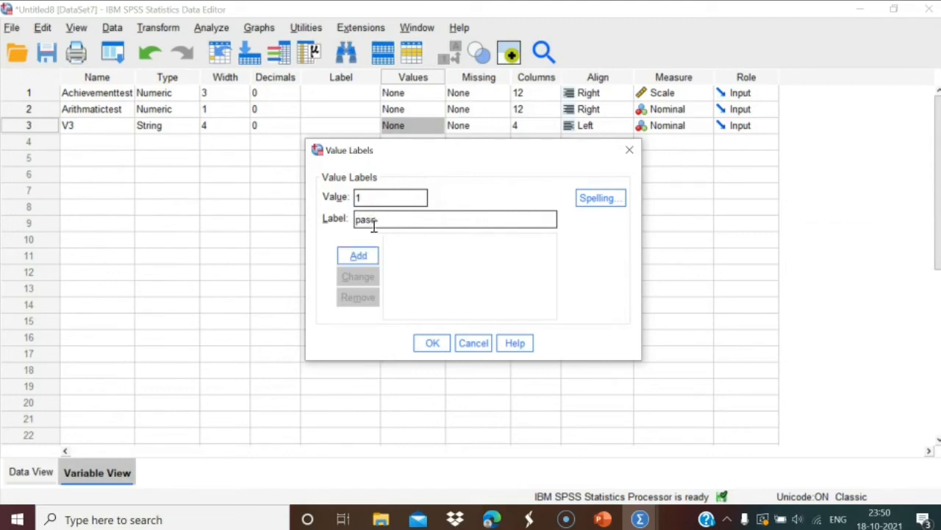
{"action": "left_click", "coordinate": [358, 255]}
{"action": "left_click", "coordinate": [33, 471]}
{"action": "left_click", "coordinate": [394, 199]}
{"action": "type", "text": "Fail"}
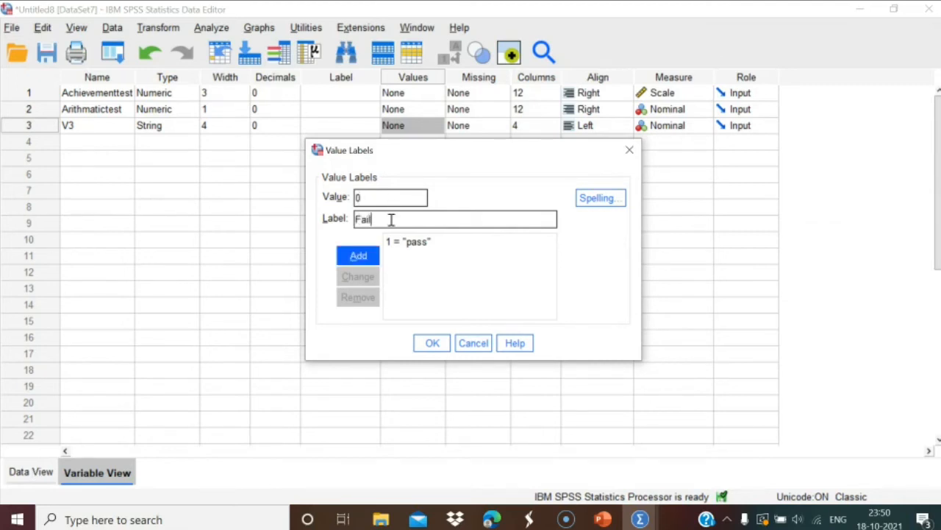
{"action": "left_click", "coordinate": [358, 257]}
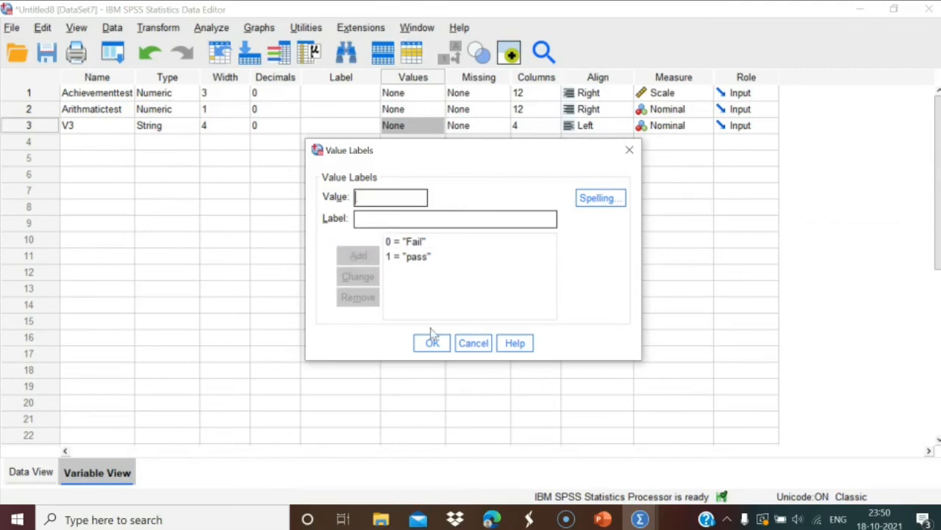
{"action": "left_click", "coordinate": [434, 346]}
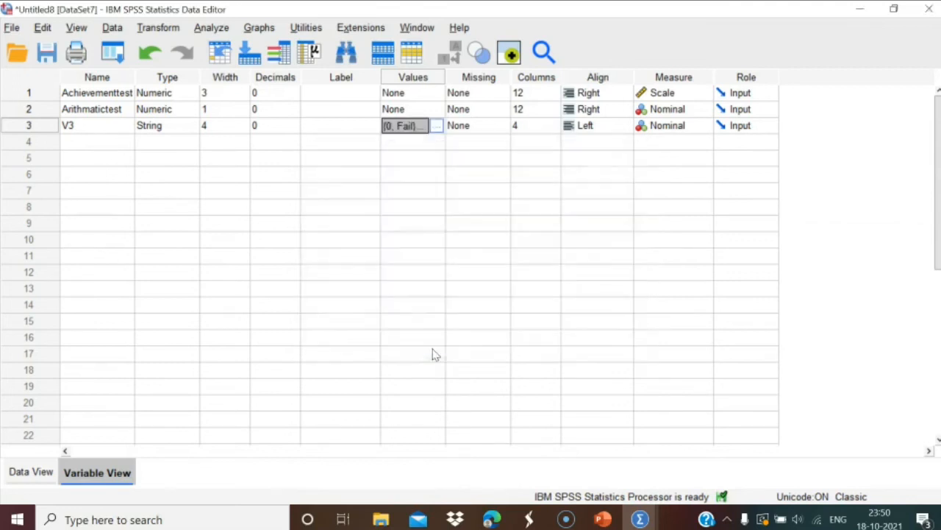
Clear the V3 column in Data View, leaving only the two test variables.
{"action": "left_click", "coordinate": [31, 471]}
{"action": "right_click", "coordinate": [253, 105]}
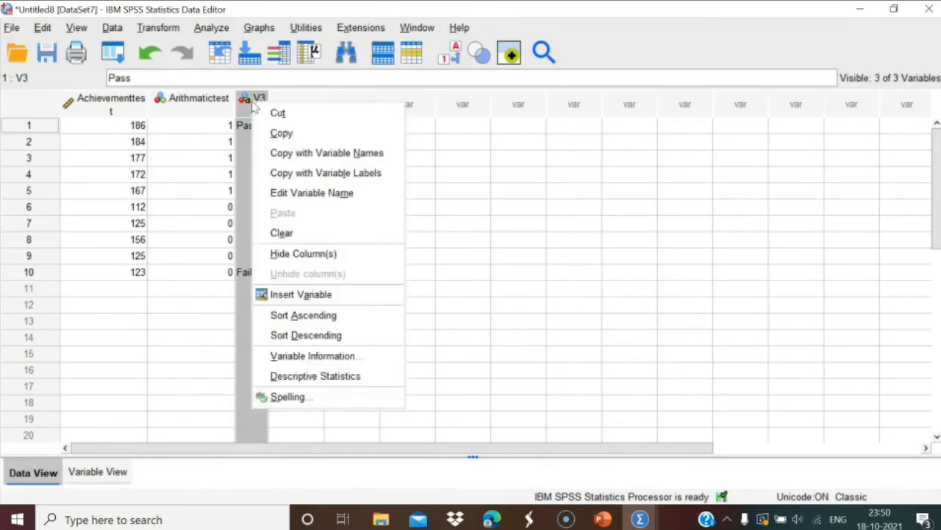
{"action": "left_click", "coordinate": [282, 233]}
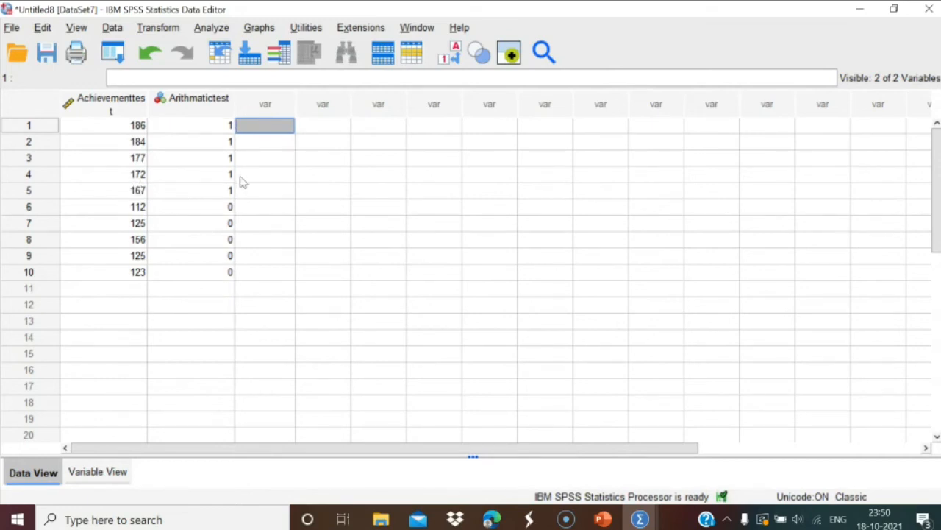
Start defining a Simple Scatter chart from Graphs > Legacy Dialogs > Scatter/Dot.
{"action": "left_click", "coordinate": [211, 28]}
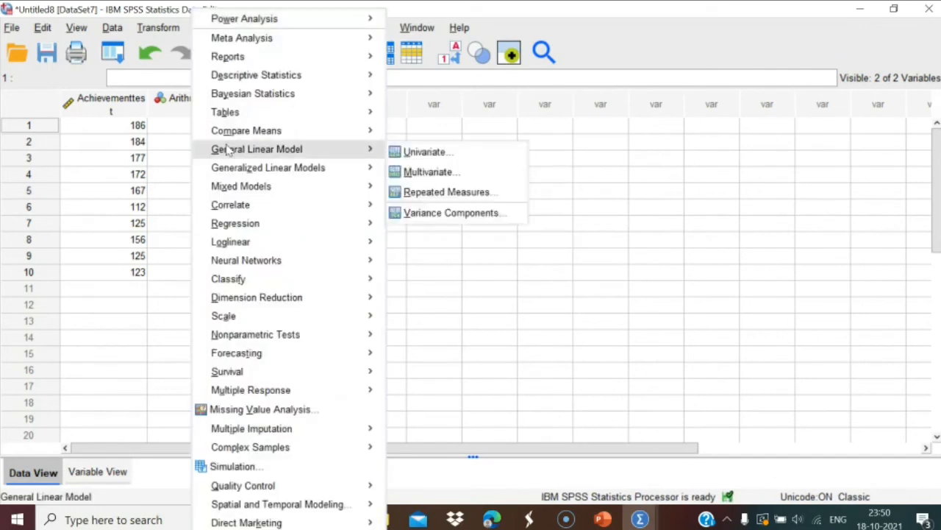
{"action": "mouse_move", "coordinate": [258, 76]}
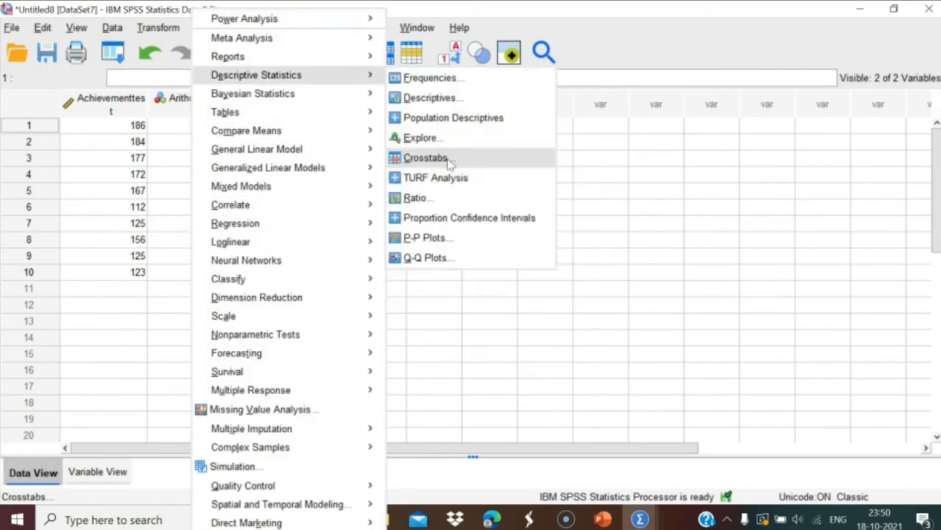
{"action": "left_click", "coordinate": [614, 227]}
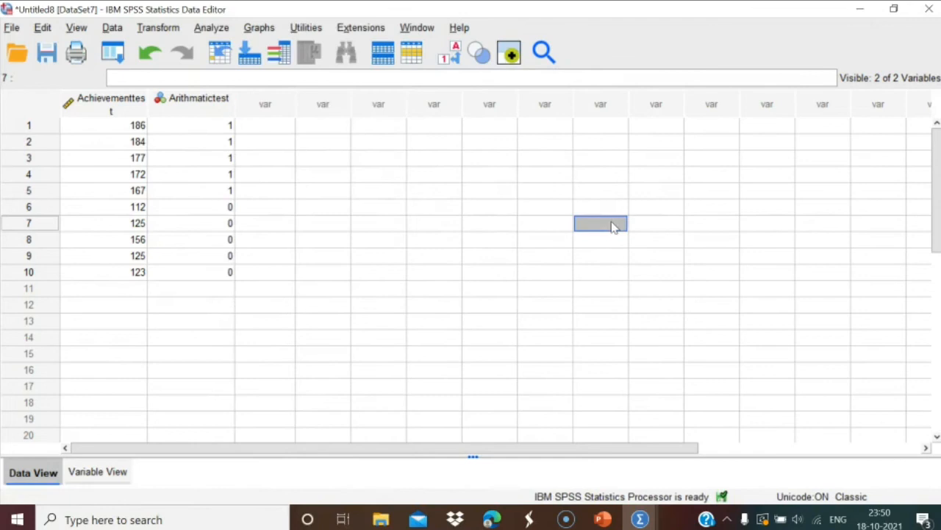
{"action": "left_click", "coordinate": [258, 28]}
{"action": "mouse_move", "coordinate": [295, 170]}
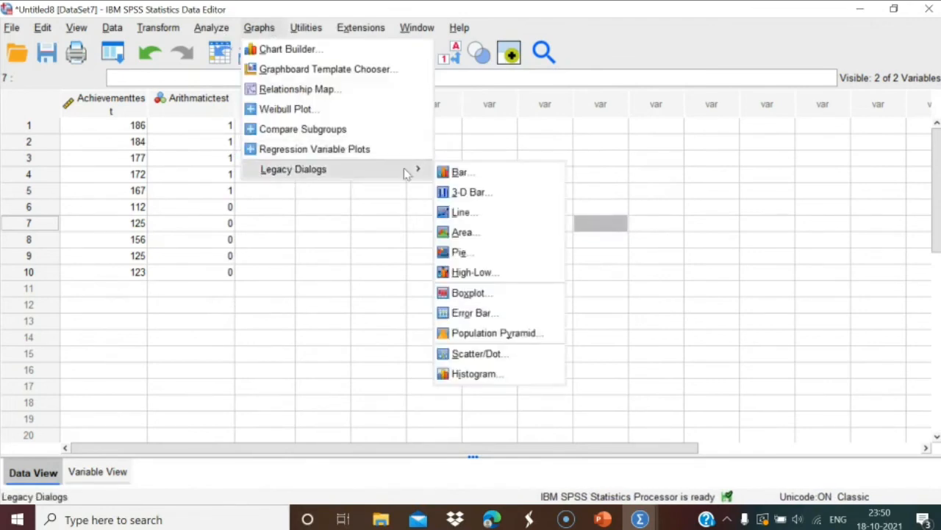
{"action": "left_click", "coordinate": [477, 353]}
{"action": "left_click", "coordinate": [397, 235]}
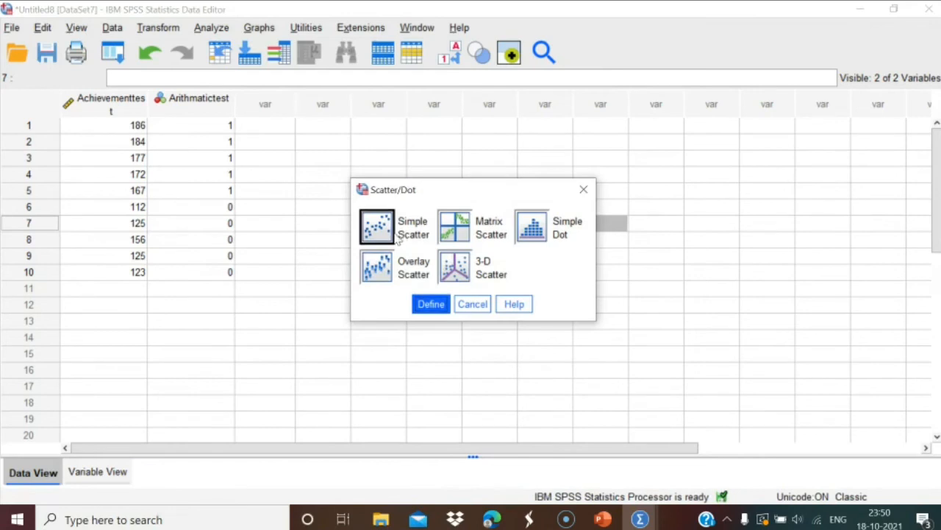
{"action": "left_click", "coordinate": [431, 304]}
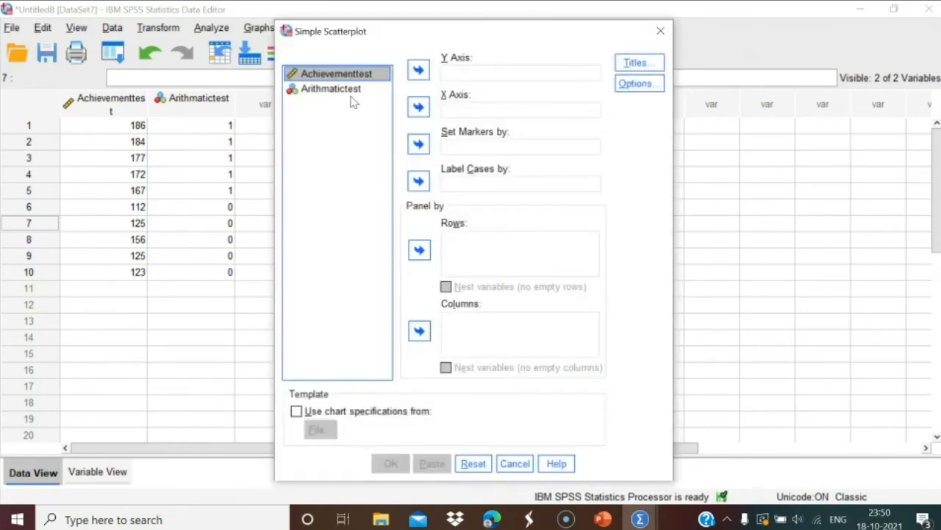
Plot Achievementtest on the Y axis against Arithmatictest on the X axis.
{"action": "left_click", "coordinate": [343, 89]}
{"action": "left_click", "coordinate": [417, 109]}
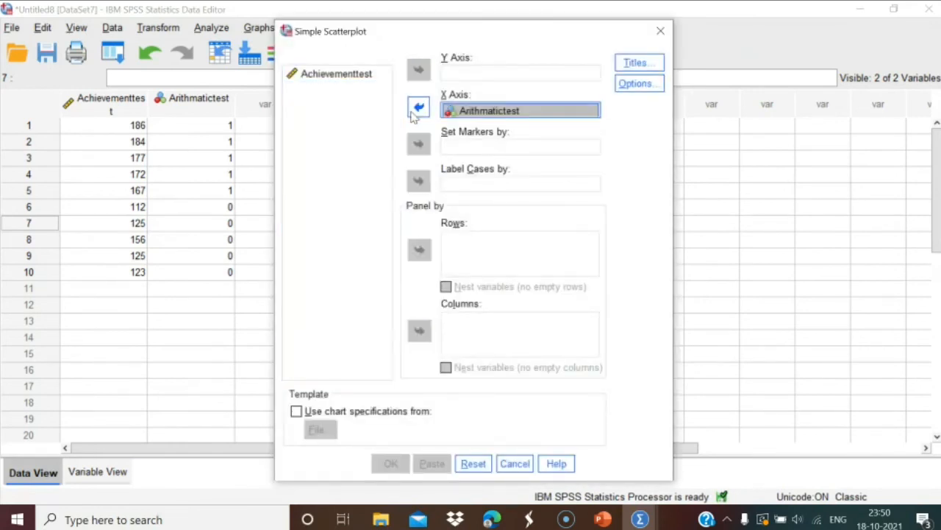
{"action": "left_click", "coordinate": [368, 77]}
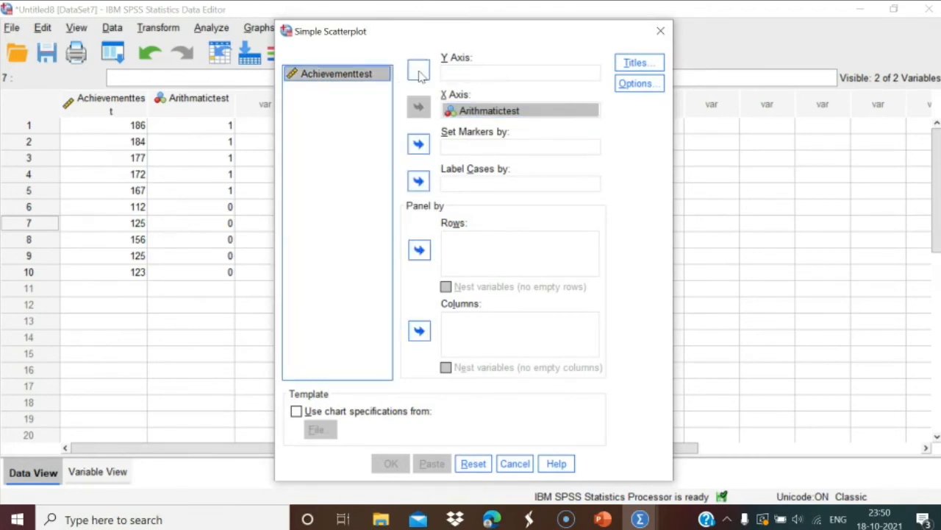
{"action": "left_click", "coordinate": [418, 70]}
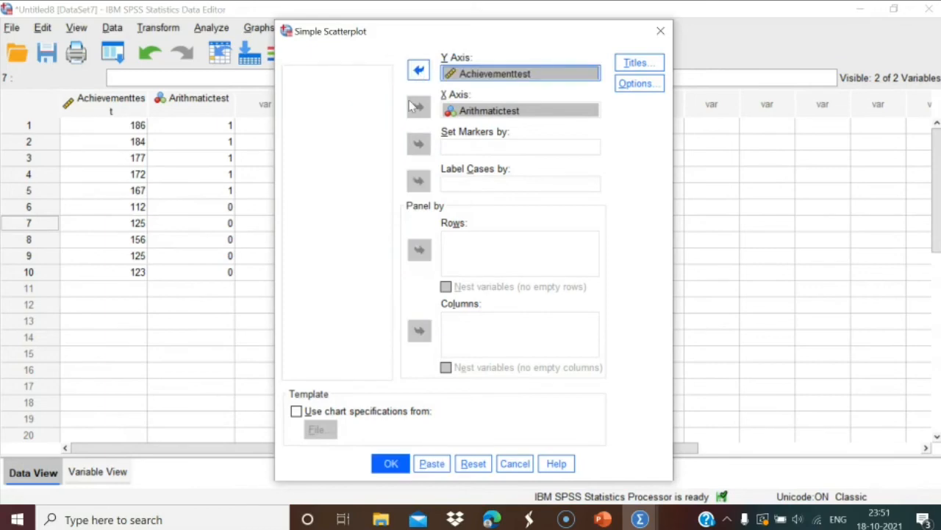
{"action": "left_click", "coordinate": [391, 463]}
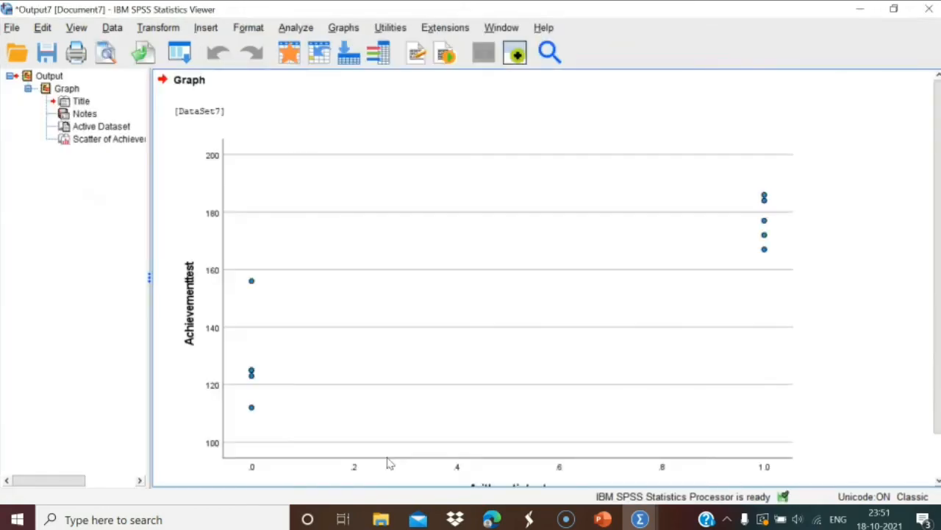
Add a linear fit line without an equation label, showing R² Linear = 0.818.
{"action": "double_click", "coordinate": [496, 272]}
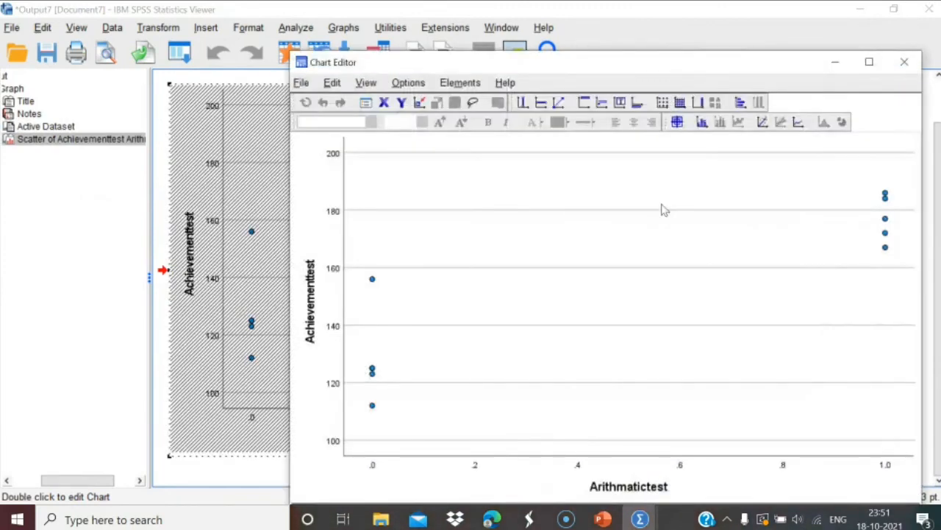
{"action": "left_click", "coordinate": [763, 122]}
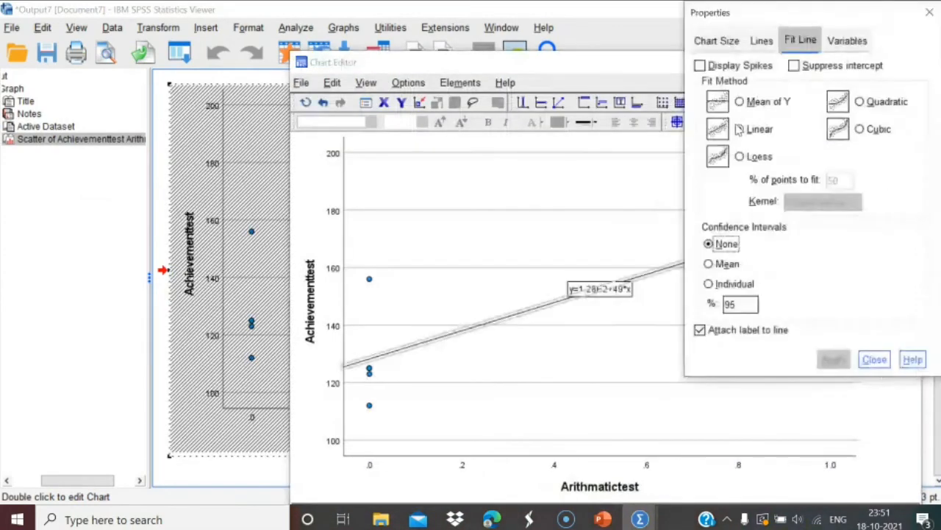
{"action": "left_click", "coordinate": [741, 129]}
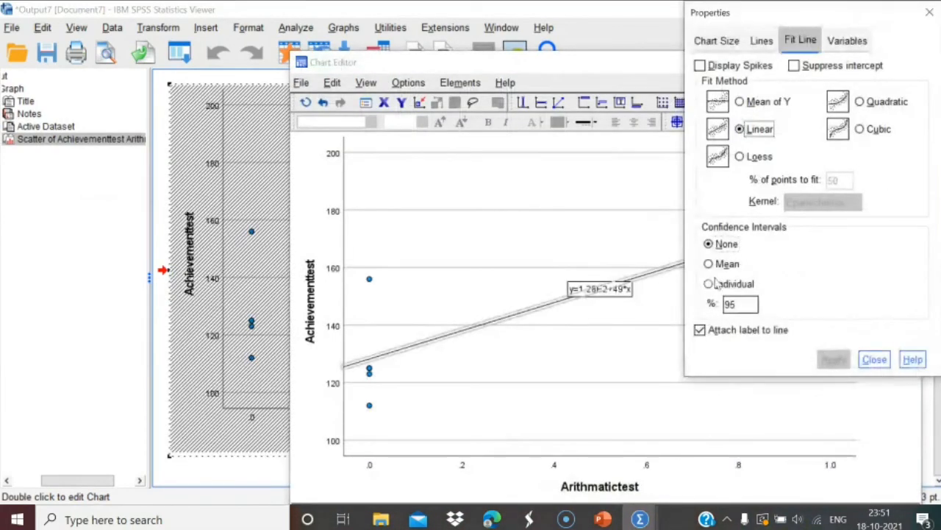
{"action": "left_click", "coordinate": [705, 329]}
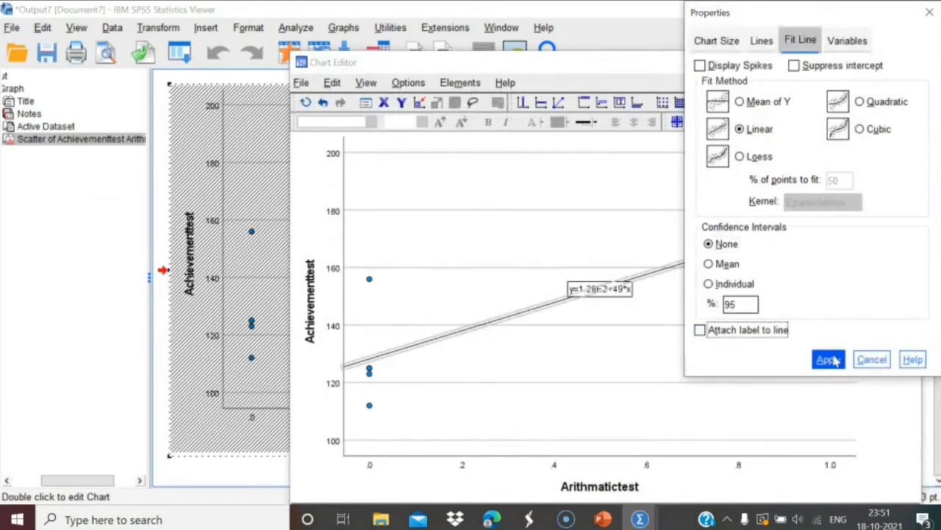
{"action": "left_click", "coordinate": [829, 358]}
{"action": "left_click", "coordinate": [875, 360]}
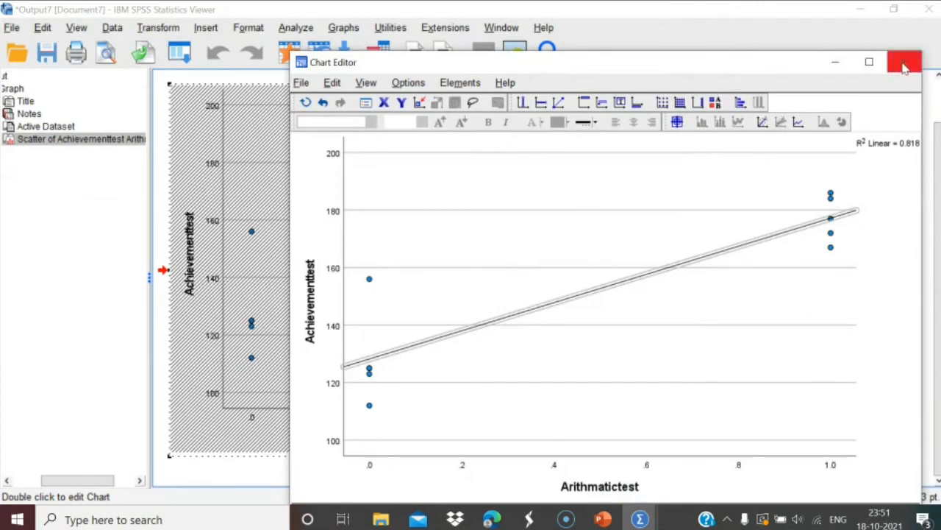
{"action": "left_click", "coordinate": [904, 63]}
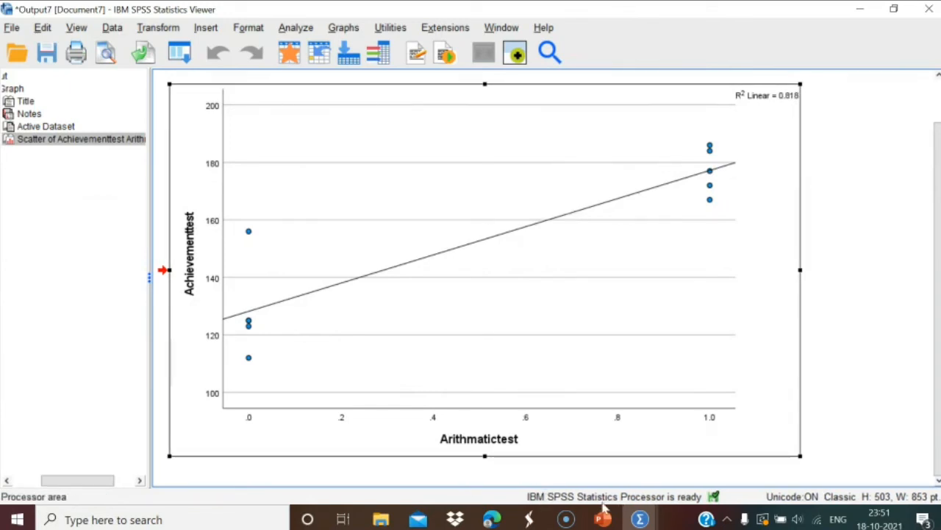
{"action": "mouse_move", "coordinate": [630, 520]}
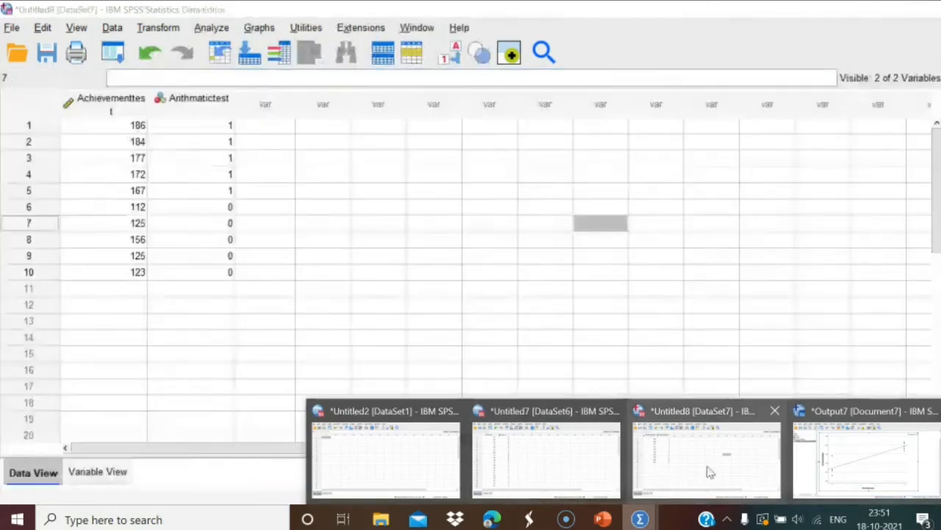
Set up a bivariate correlation with Achievementtest and Arithmatictest as variables.
{"action": "left_click", "coordinate": [710, 471]}
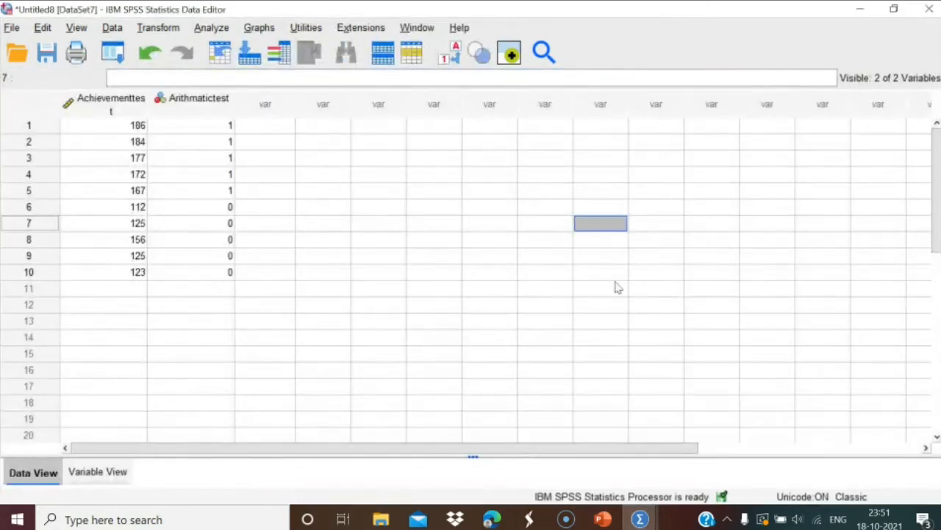
{"action": "left_click", "coordinate": [212, 28]}
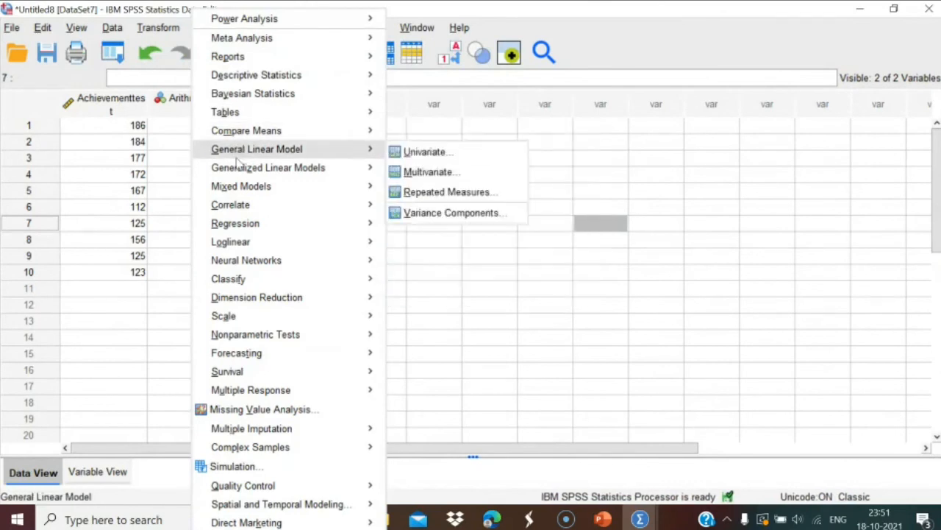
{"action": "mouse_move", "coordinate": [240, 172]}
{"action": "mouse_move", "coordinate": [240, 192]}
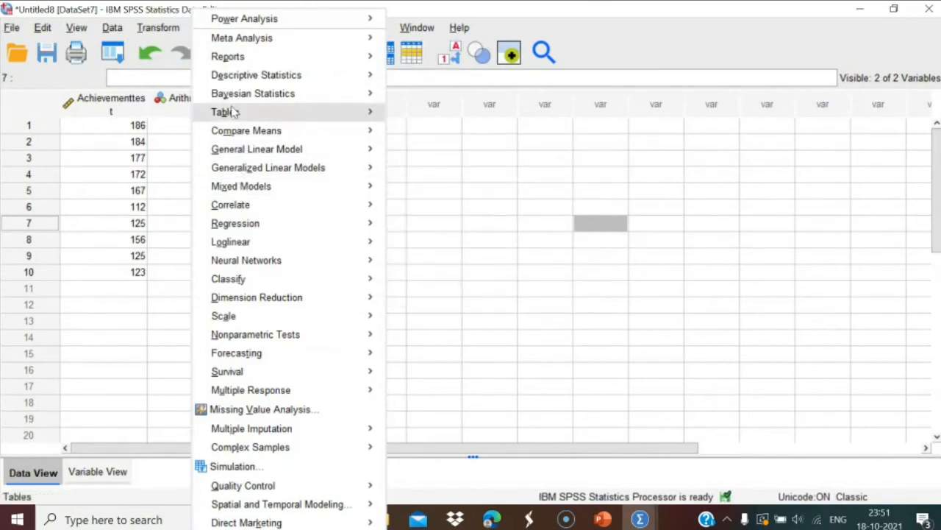
{"action": "mouse_move", "coordinate": [237, 223]}
{"action": "mouse_move", "coordinate": [259, 209]}
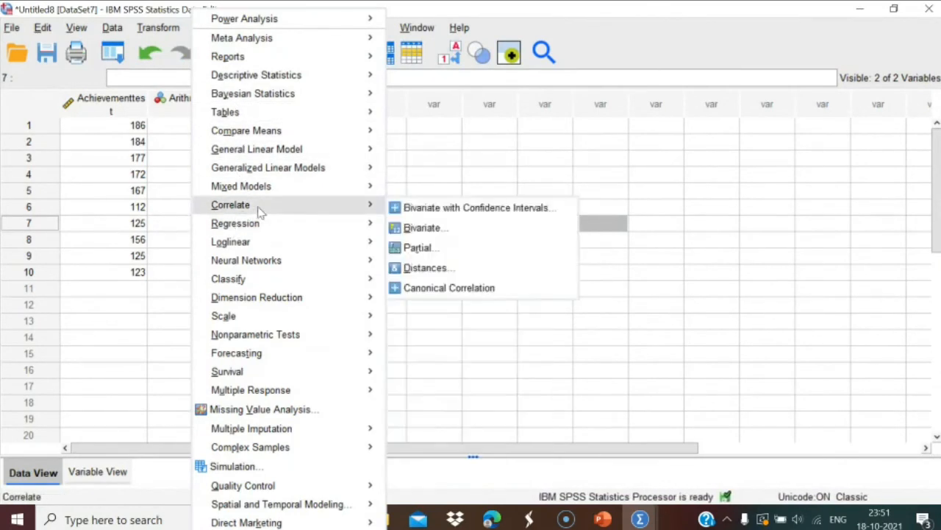
{"action": "left_click", "coordinate": [409, 230]}
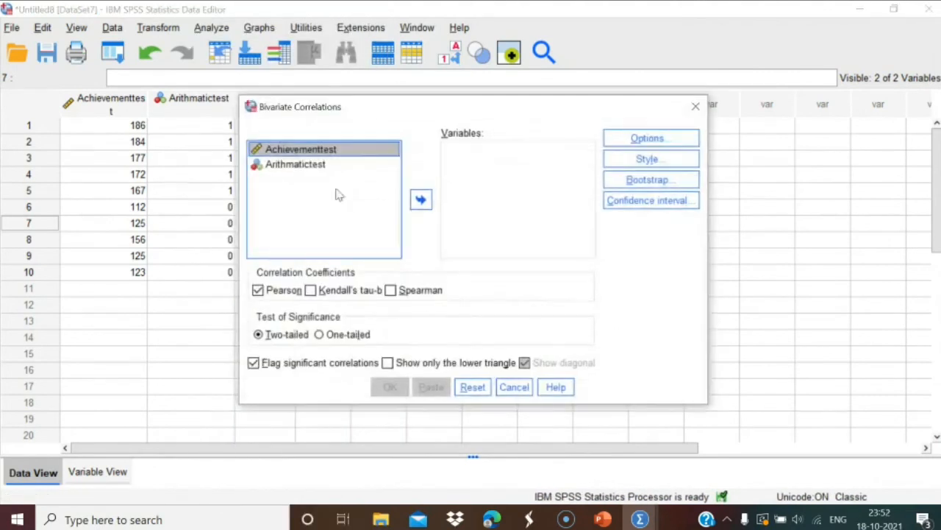
{"action": "left_click", "coordinate": [422, 202]}
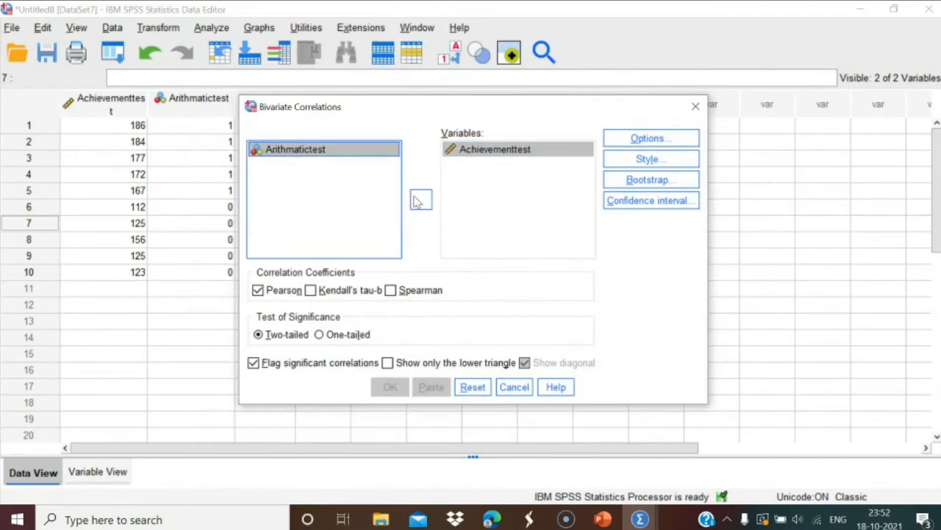
{"action": "left_click", "coordinate": [420, 199]}
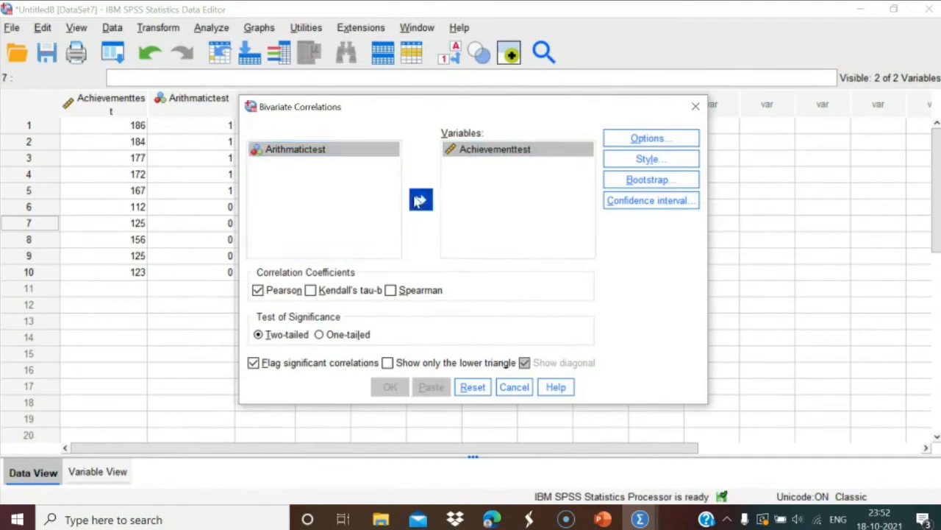
Include means and standard deviations and run the correlation, giving r = .904.
{"action": "left_click", "coordinate": [636, 138]}
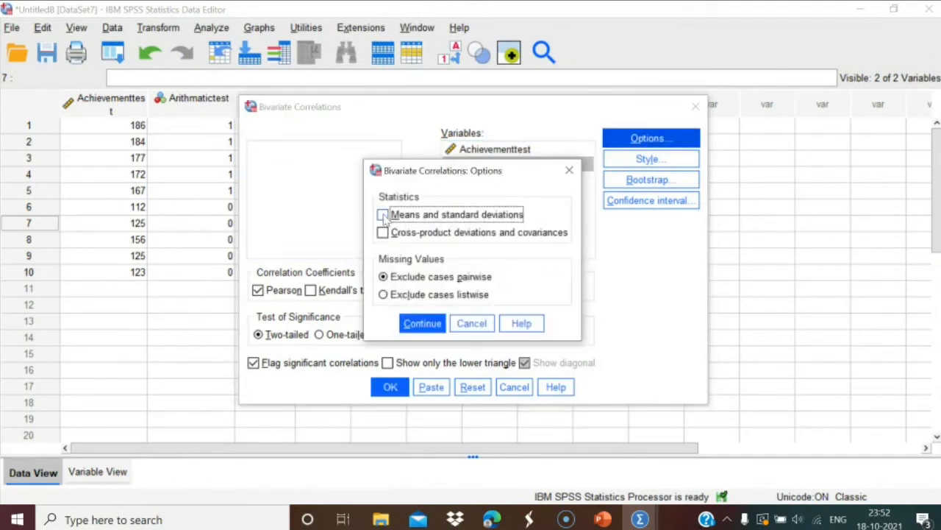
{"action": "left_click", "coordinate": [383, 215]}
{"action": "left_click", "coordinate": [417, 323]}
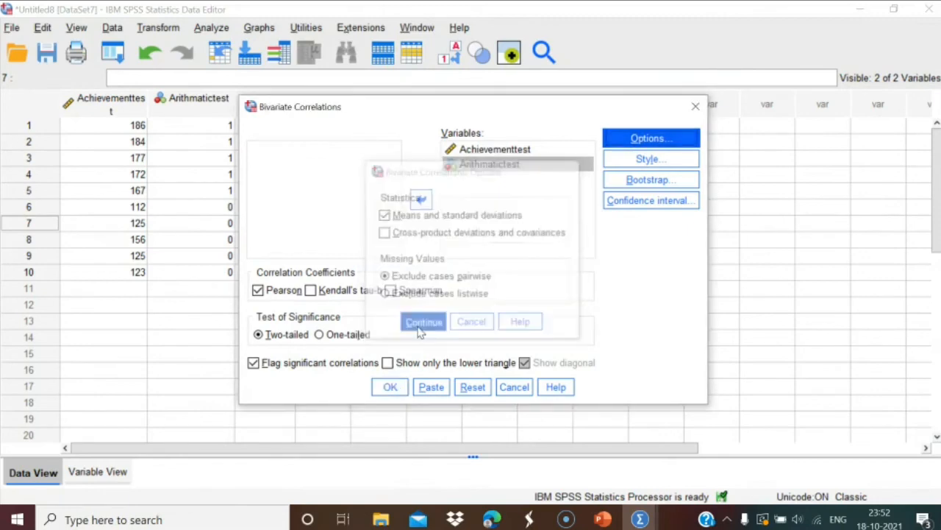
{"action": "left_click", "coordinate": [387, 388]}
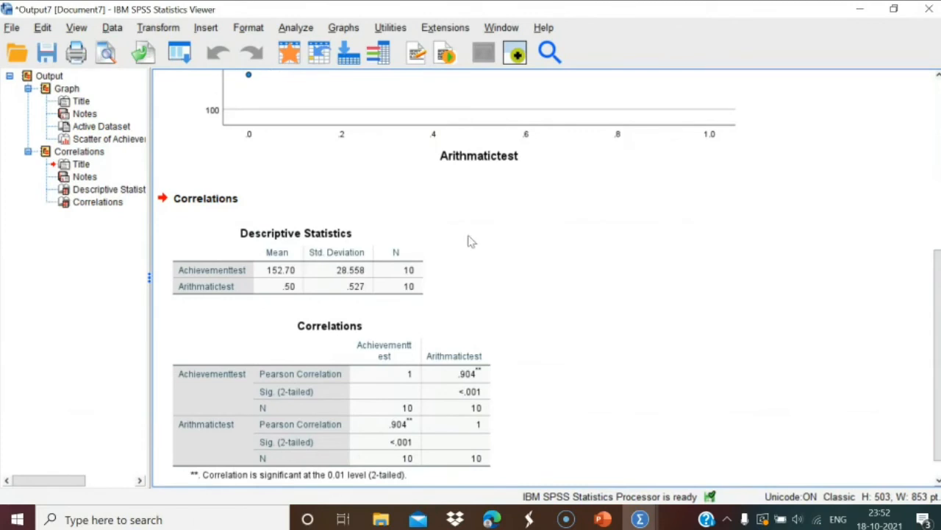
Run Frequencies on both Achievementtest and Arithmatictest.
{"action": "left_click", "coordinate": [291, 28]}
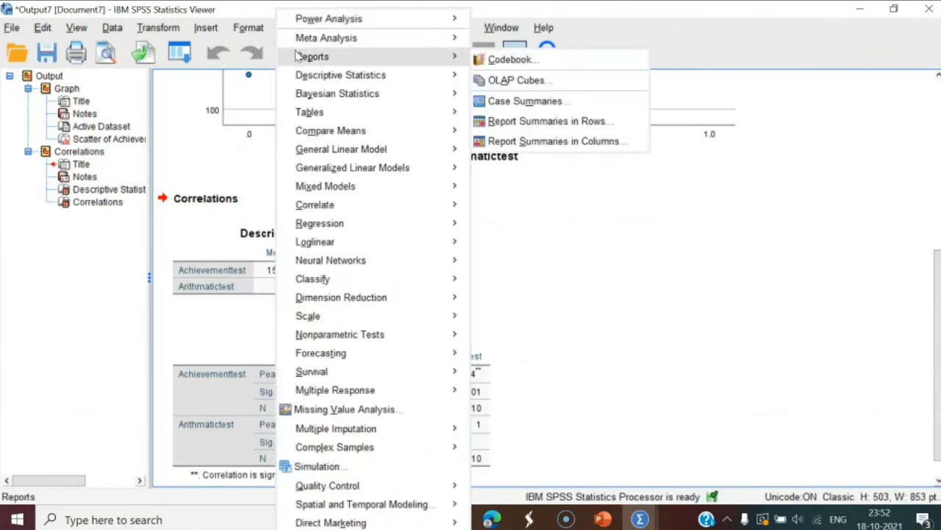
{"action": "mouse_move", "coordinate": [414, 76]}
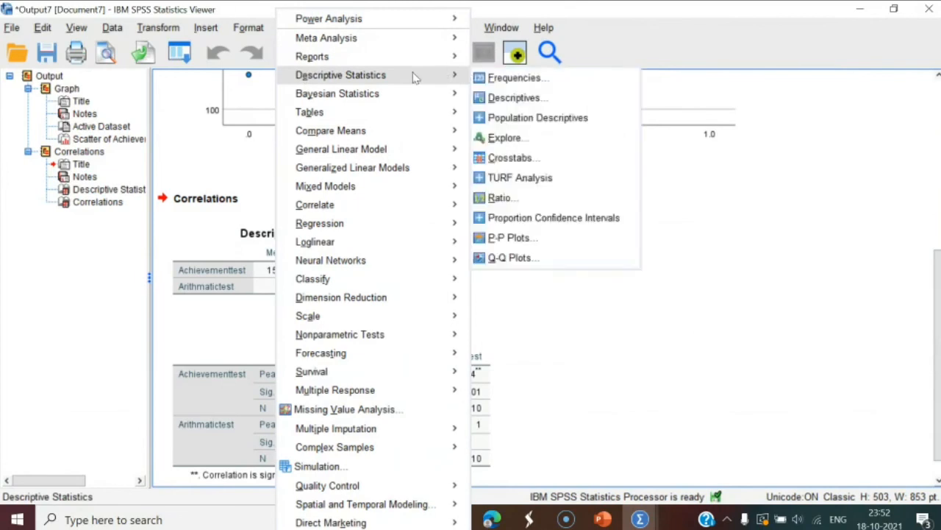
{"action": "left_click", "coordinate": [480, 80]}
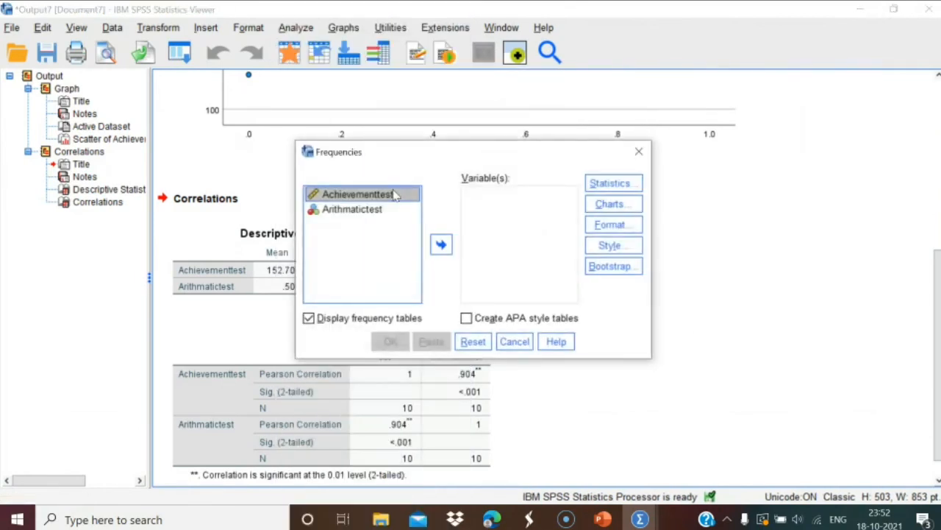
{"action": "left_click", "coordinate": [441, 244]}
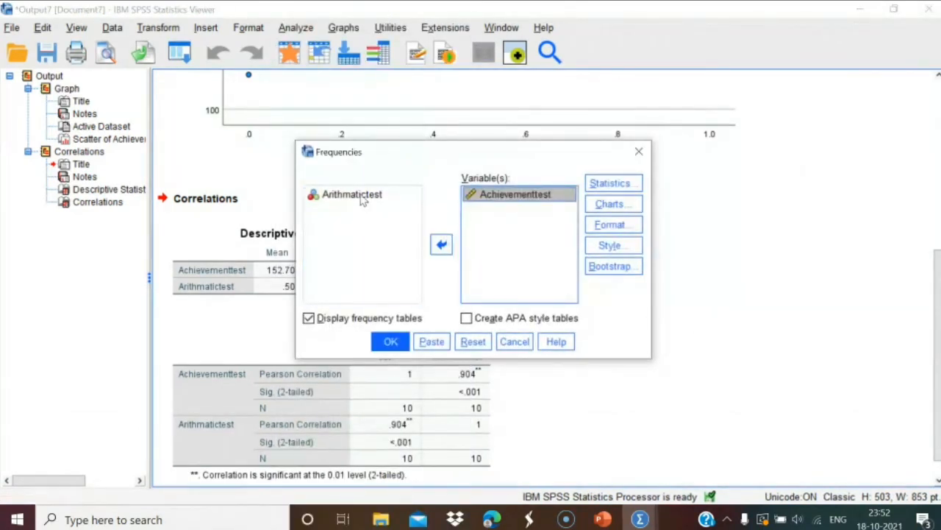
{"action": "left_click", "coordinate": [376, 203]}
{"action": "left_click", "coordinate": [440, 244]}
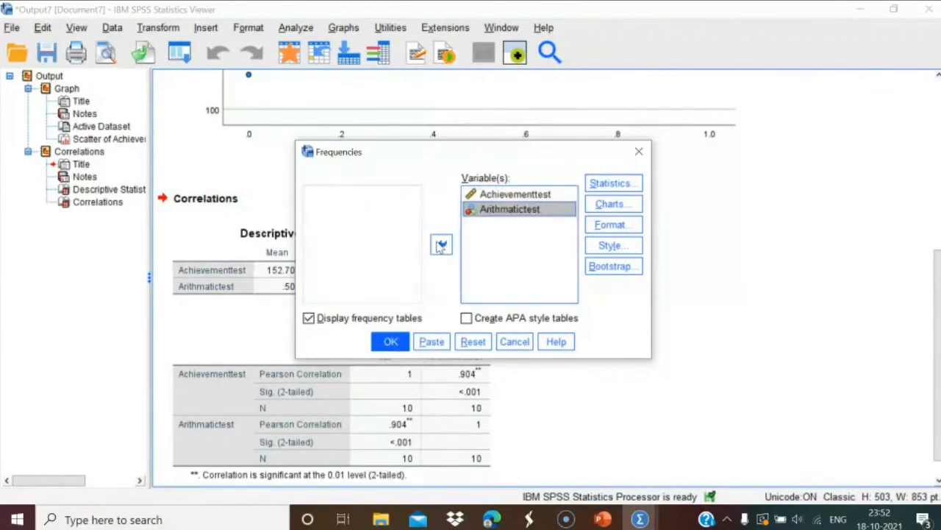
{"action": "left_click", "coordinate": [390, 342]}
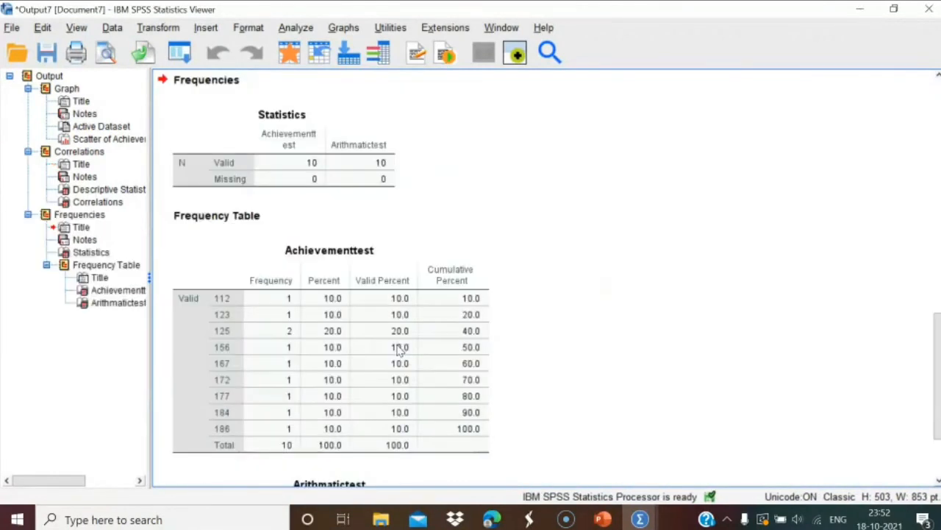
Scroll to the Arithmatictest frequency table, then switch to the 'Calculation of P1 and P2' slide.
{"action": "left_click", "coordinate": [480, 310]}
{"action": "scroll", "coordinate": [439, 318], "scroll_direction": "down", "scroll_amount": 3}
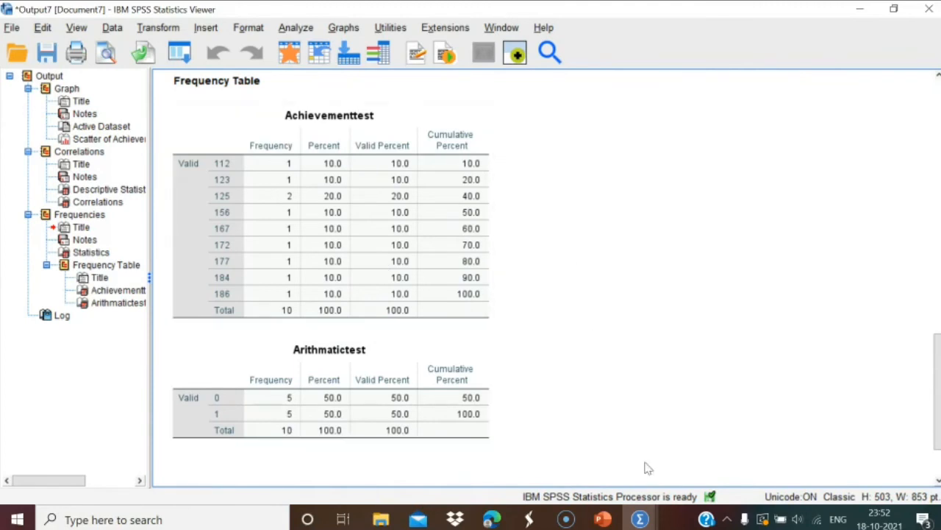
{"action": "left_click", "coordinate": [641, 519]}
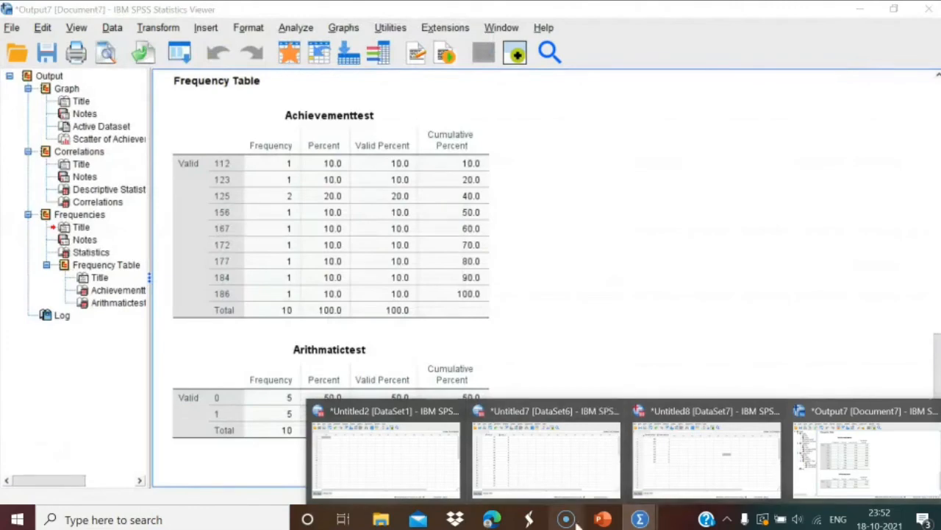
{"action": "left_click", "coordinate": [602, 519]}
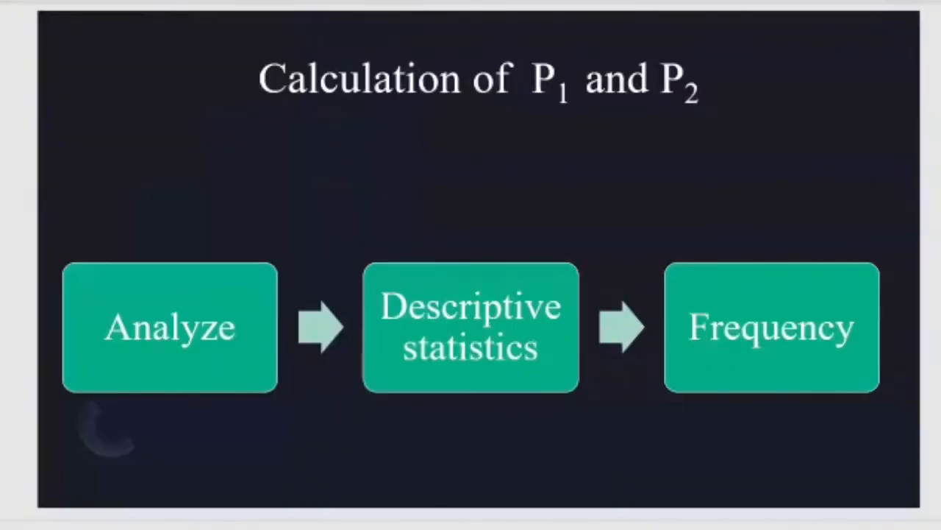
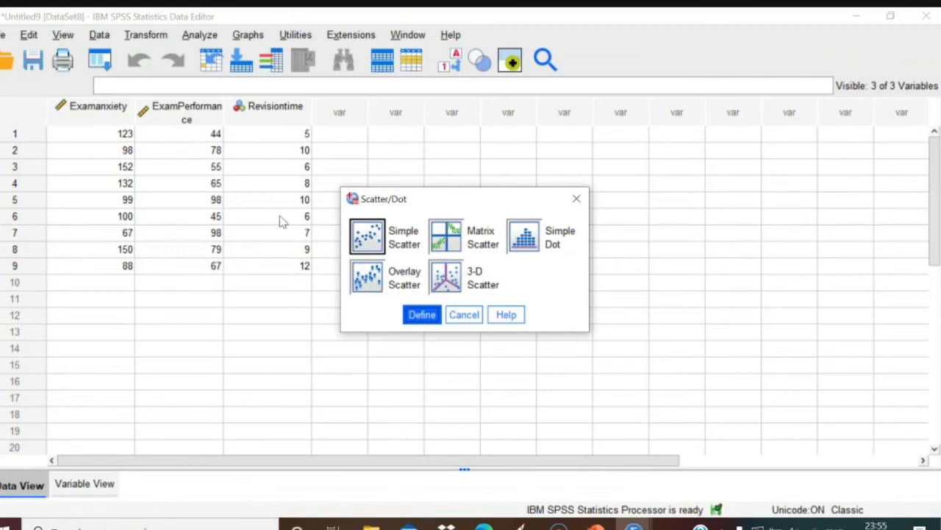
Create an overlay scatterplot pairing ExamPerformance (Y) with Examanxiety (X) in pair 1.
{"action": "left_click", "coordinate": [366, 283]}
{"action": "left_click", "coordinate": [420, 315]}
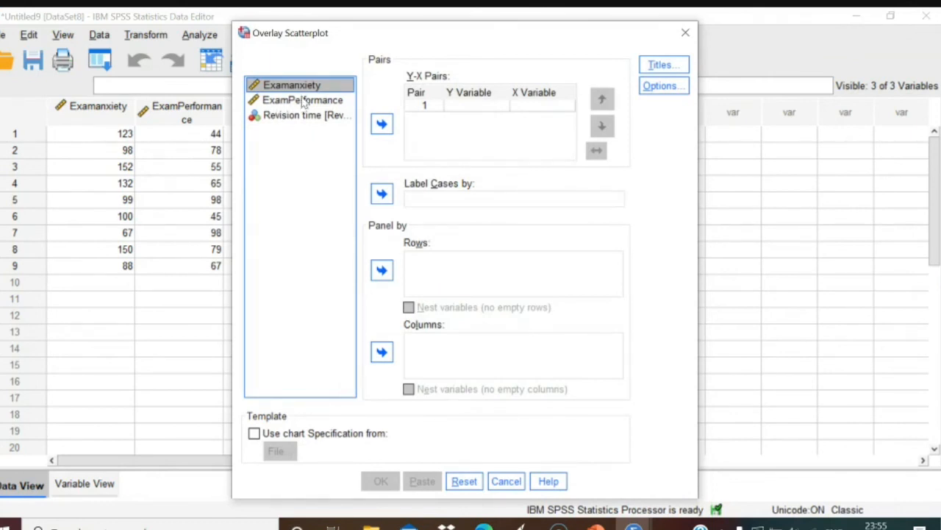
{"action": "left_click", "coordinate": [377, 127]}
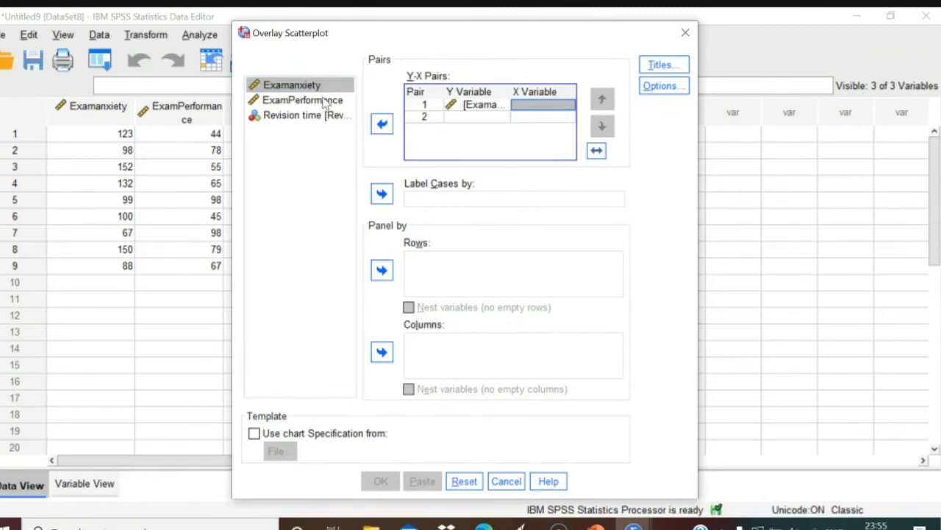
{"action": "left_click", "coordinate": [465, 111]}
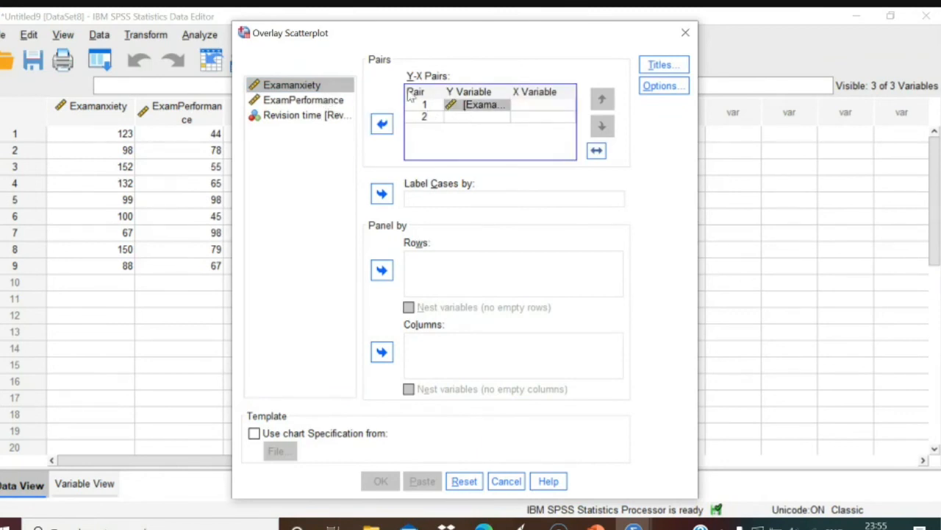
{"action": "left_click", "coordinate": [382, 123]}
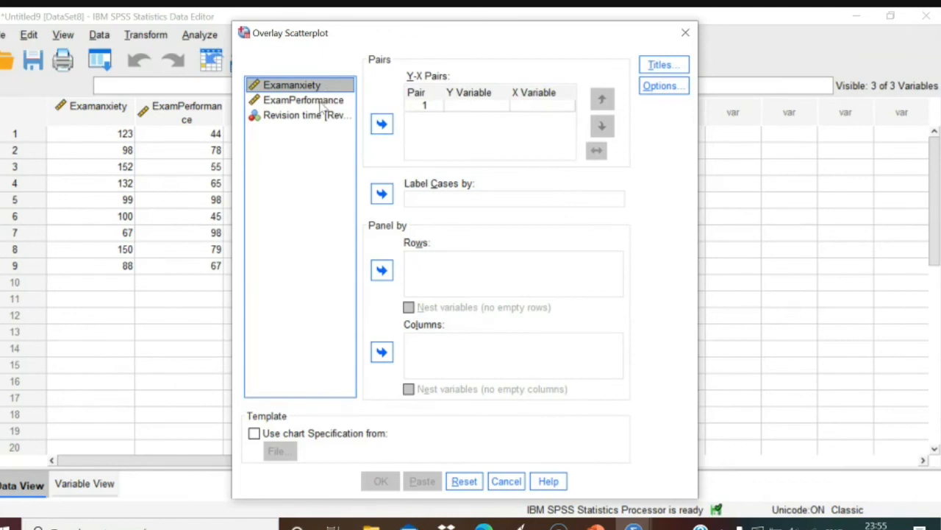
{"action": "left_click", "coordinate": [321, 99]}
{"action": "left_click", "coordinate": [379, 127]}
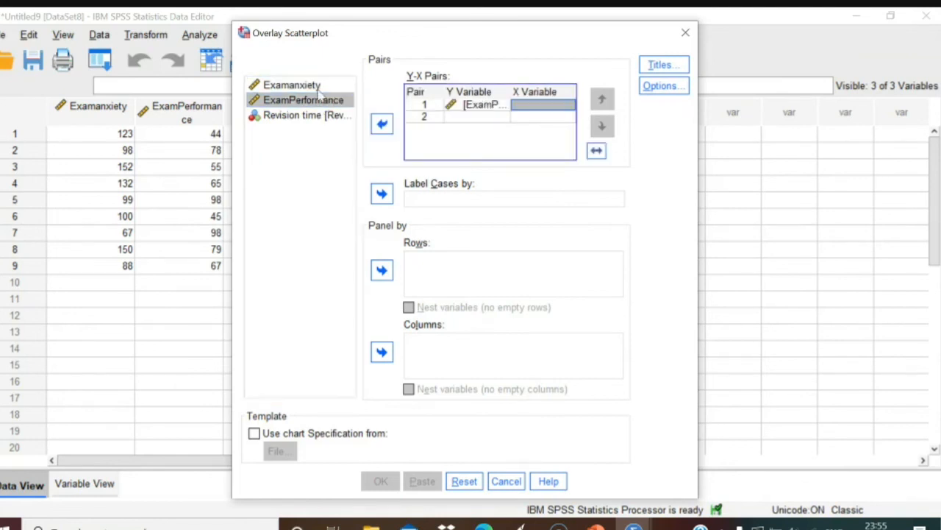
{"action": "left_click", "coordinate": [294, 85]}
{"action": "left_click", "coordinate": [390, 125]}
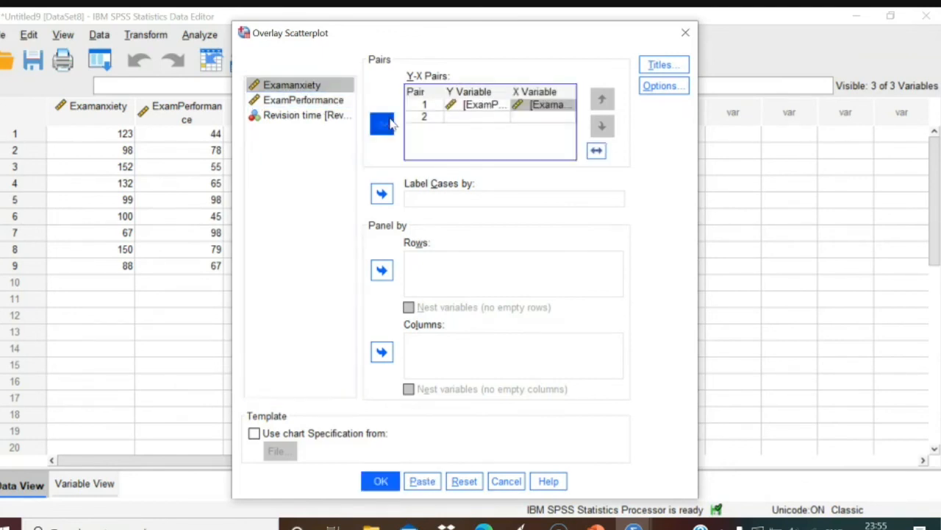
{"action": "left_click", "coordinate": [381, 482]}
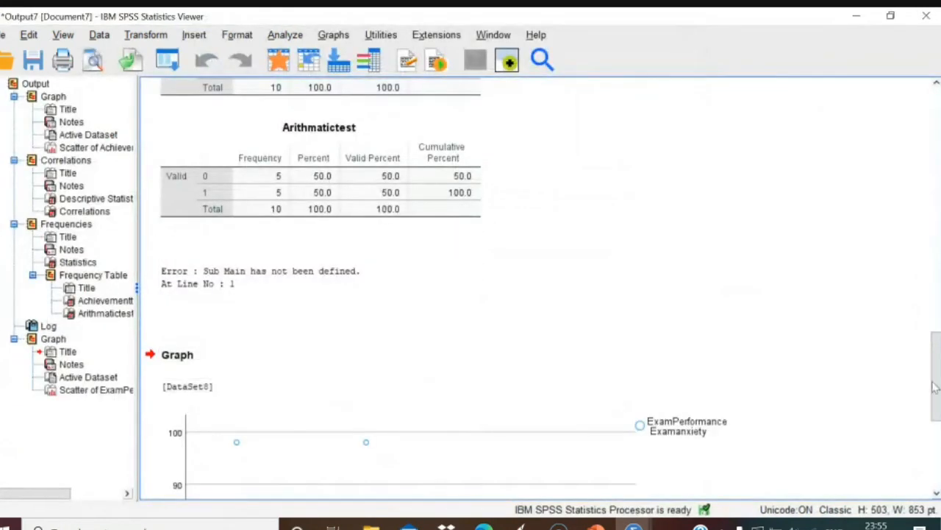
Add a linear fit line at Total to the ExamPerformance vs Examanxiety scatterplot in Chart Editor.
{"action": "left_click_drag", "start_coordinate": [934, 387], "coordinate": [934, 446]}
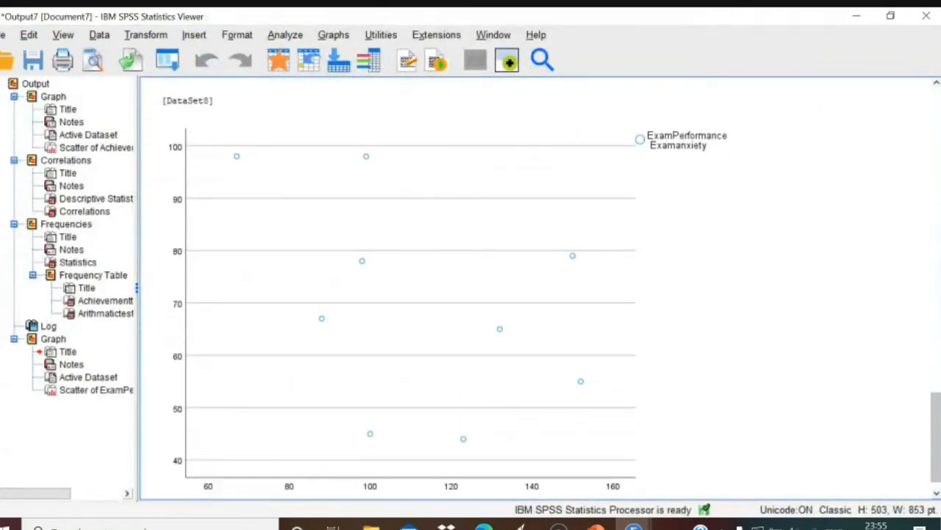
{"action": "left_click", "coordinate": [560, 300]}
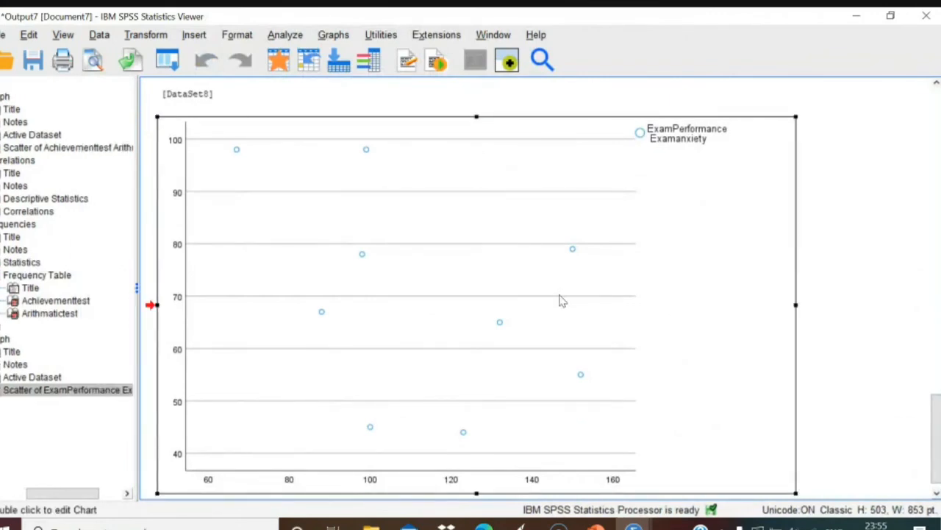
{"action": "double_click", "coordinate": [560, 300]}
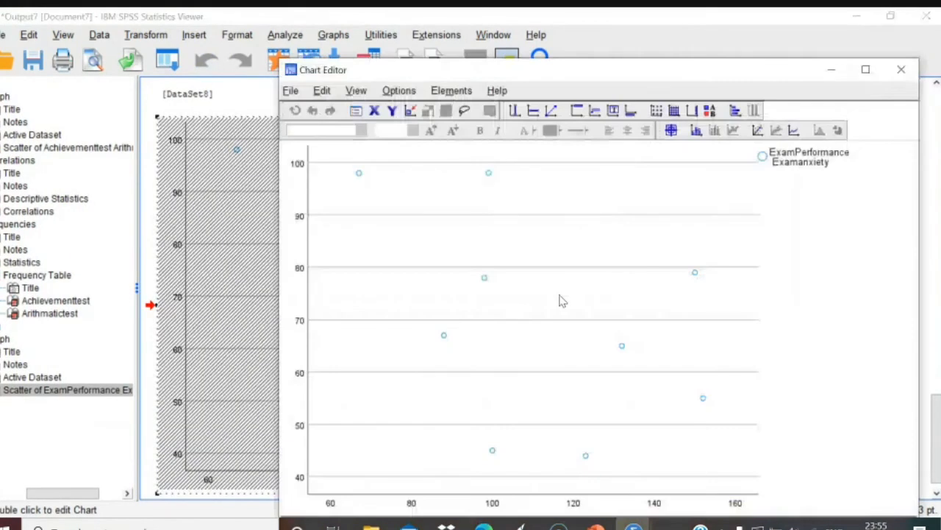
{"action": "left_click", "coordinate": [758, 131]}
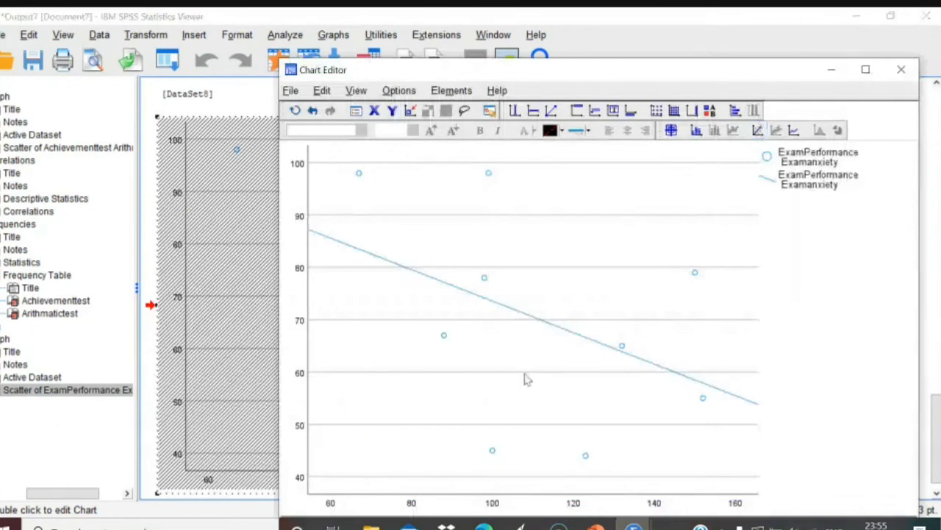
{"action": "left_click", "coordinate": [901, 69]}
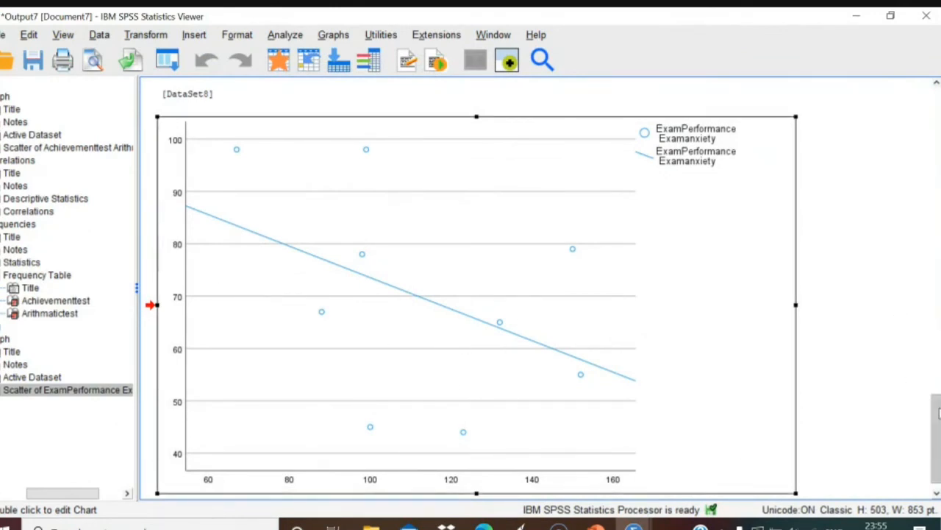
{"action": "scroll", "coordinate": [938, 401], "scroll_direction": "down", "scroll_amount": 1}
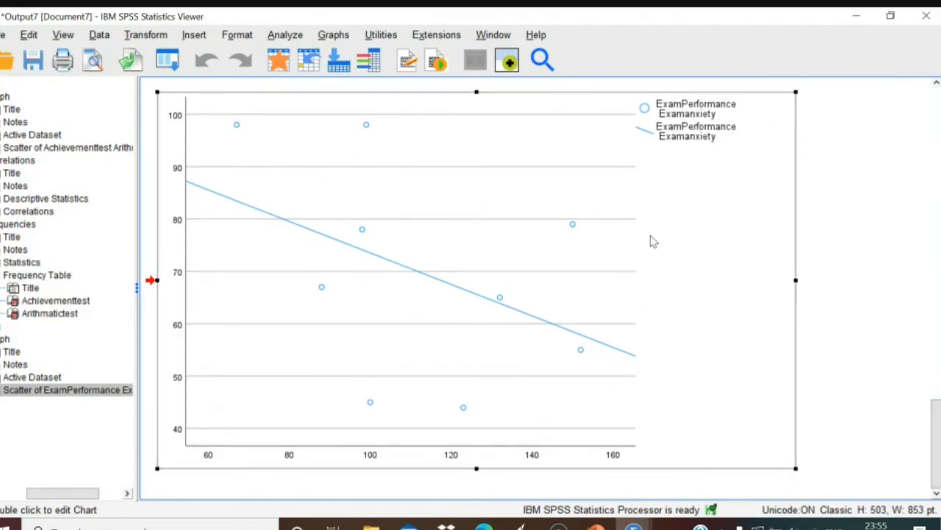
Set up Partial Correlations for Examanxiety and ExamPerformance, controlling for Revision time.
{"action": "left_click", "coordinate": [289, 36]}
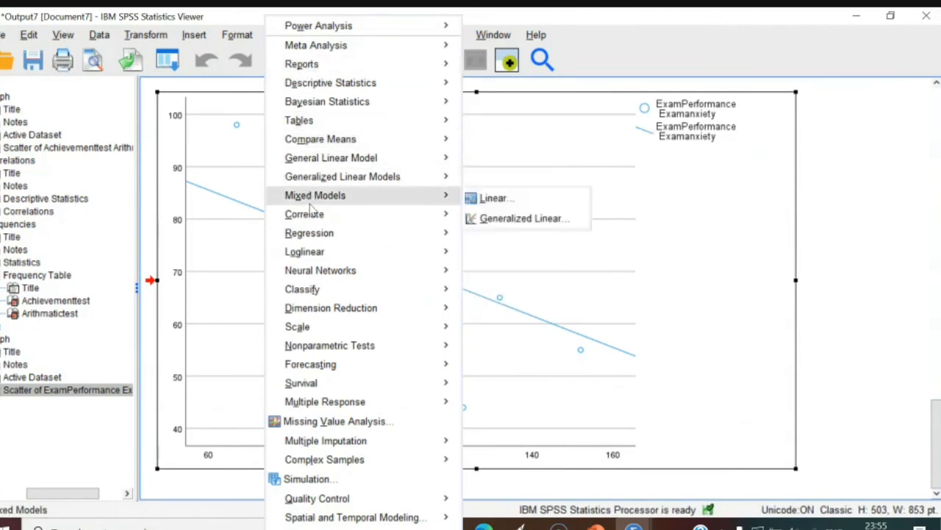
{"action": "mouse_move", "coordinate": [314, 215]}
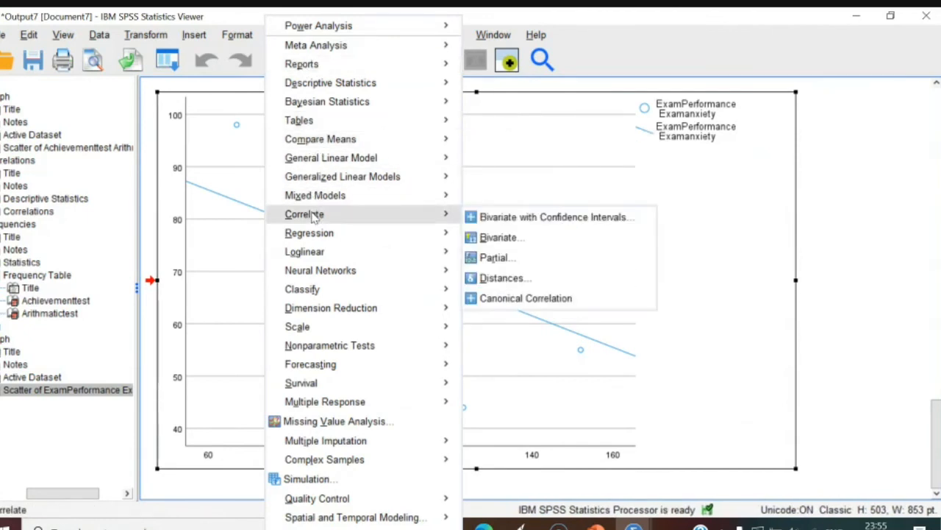
{"action": "left_click", "coordinate": [489, 259]}
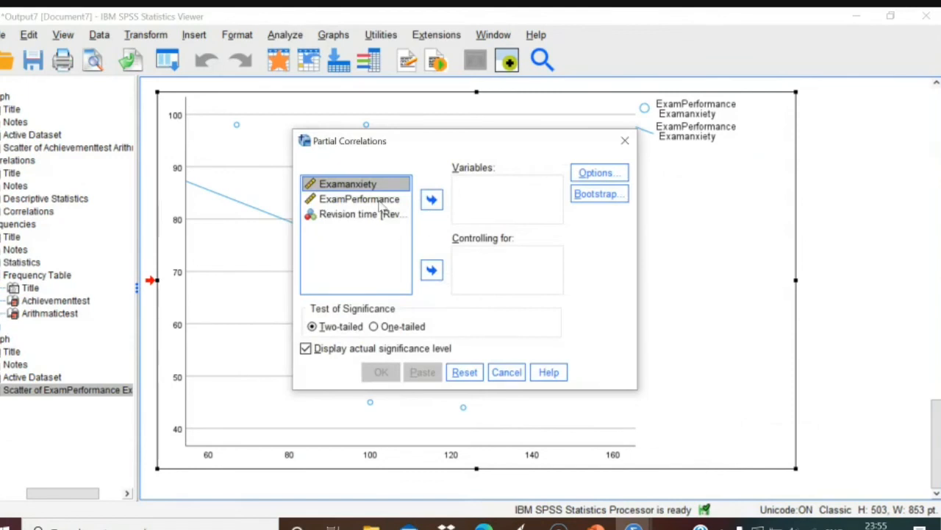
{"action": "left_click", "coordinate": [433, 200]}
{"action": "left_click", "coordinate": [371, 188]}
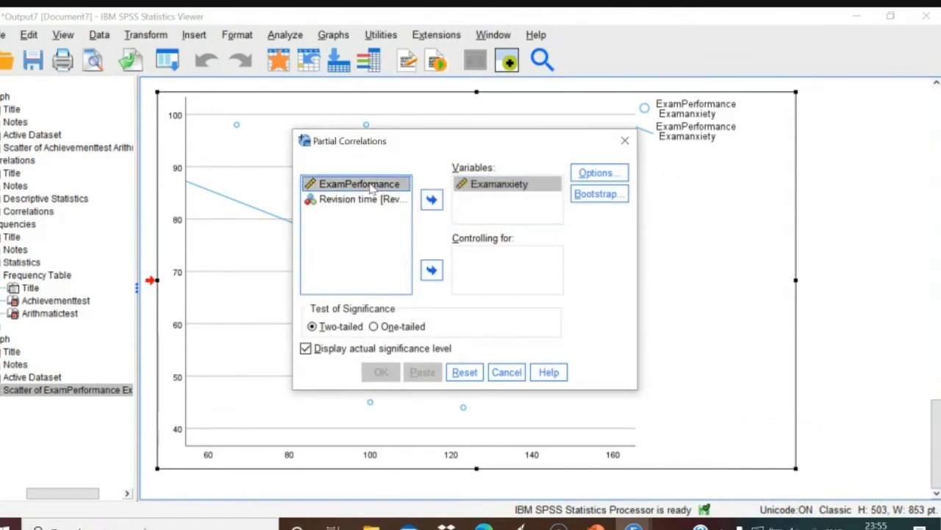
{"action": "left_click", "coordinate": [431, 200]}
{"action": "left_click", "coordinate": [369, 189]}
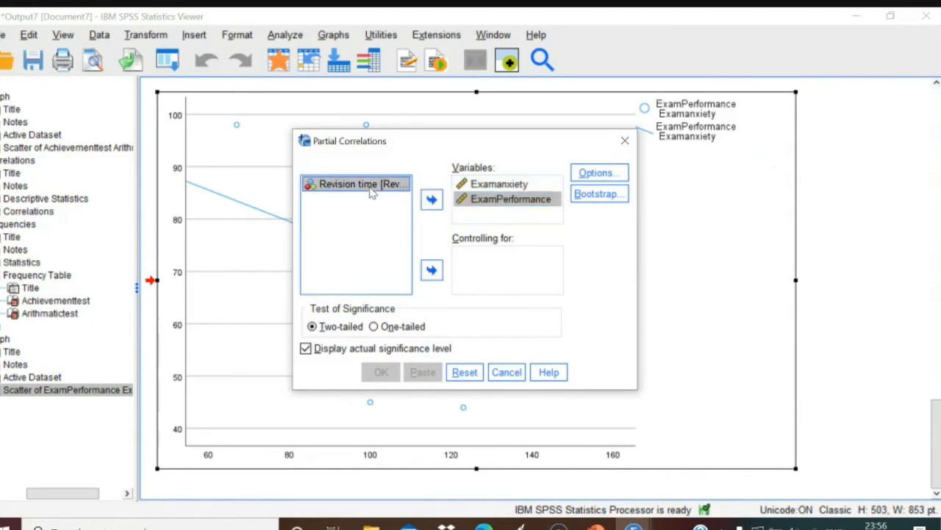
{"action": "left_click", "coordinate": [431, 269]}
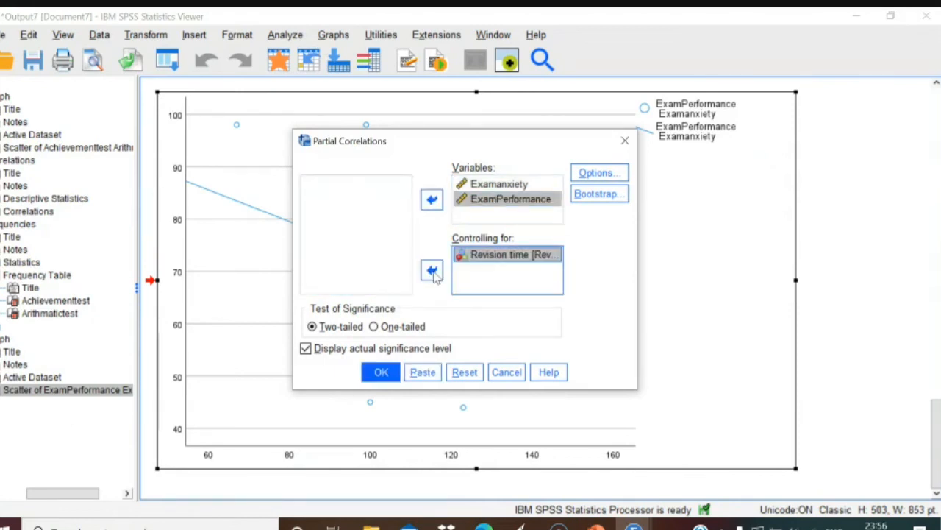
Request means, standard deviations and zero-order correlations, then run the partial correlation.
{"action": "left_click", "coordinate": [586, 180]}
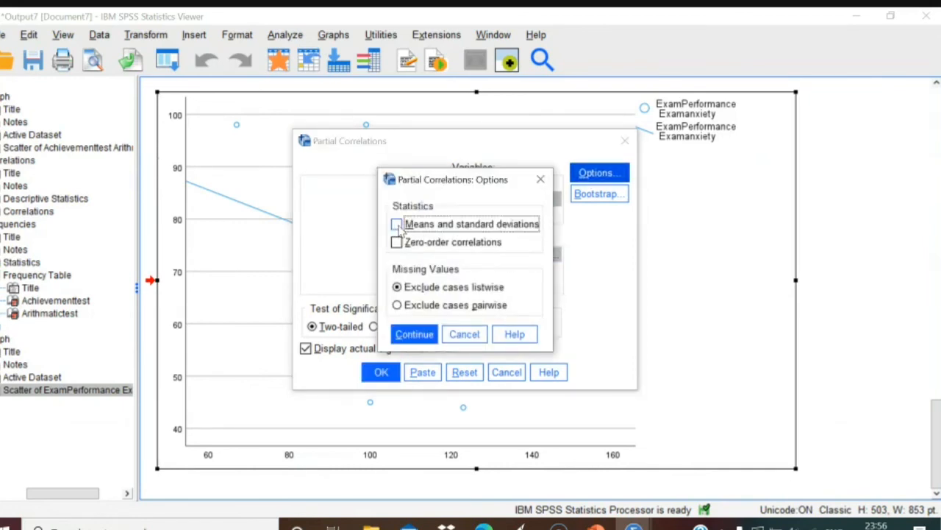
{"action": "left_click", "coordinate": [397, 225]}
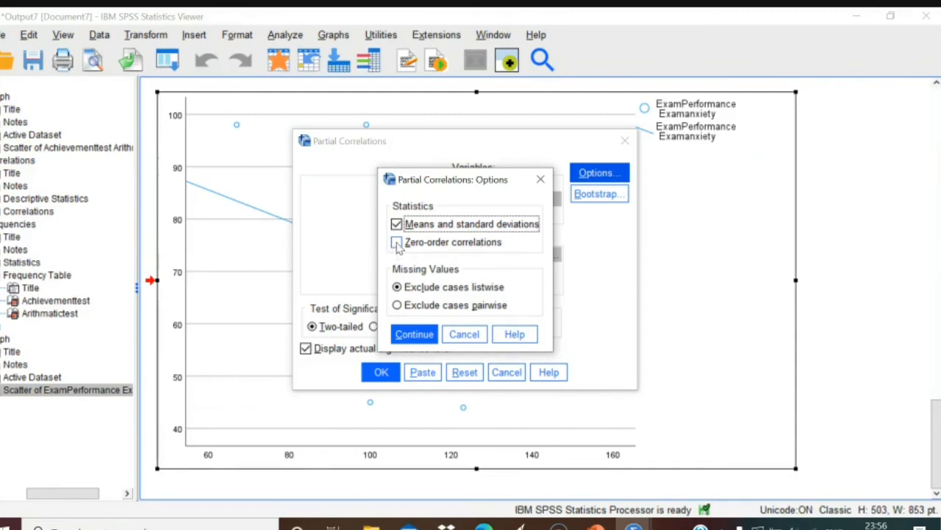
{"action": "left_click", "coordinate": [397, 243]}
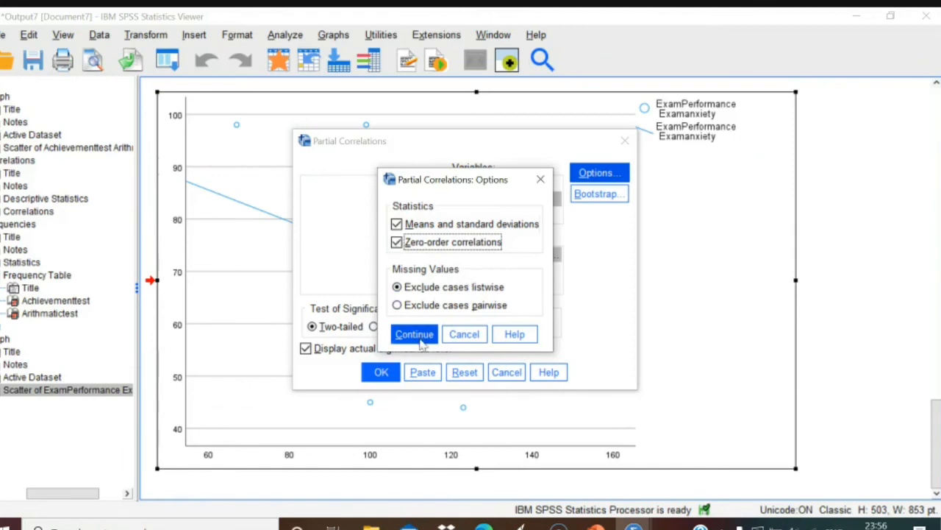
{"action": "left_click", "coordinate": [425, 335]}
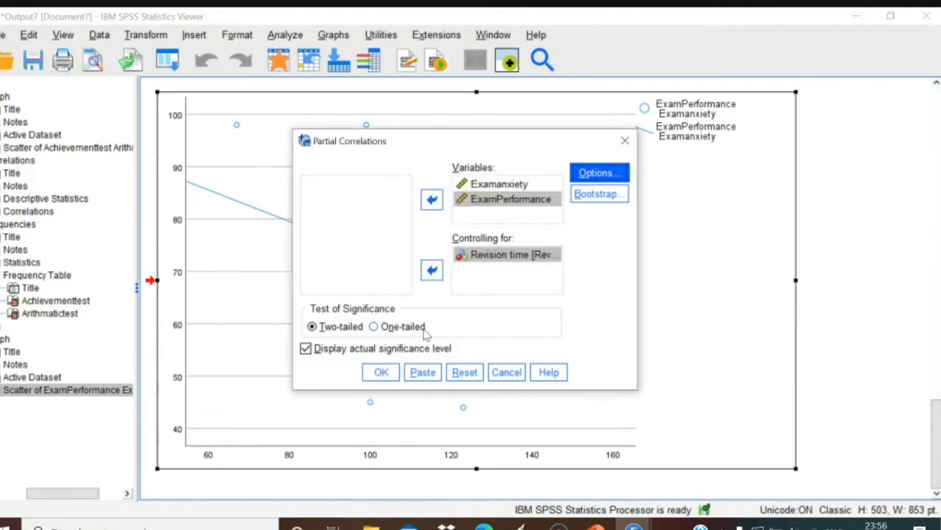
{"action": "left_click", "coordinate": [379, 374]}
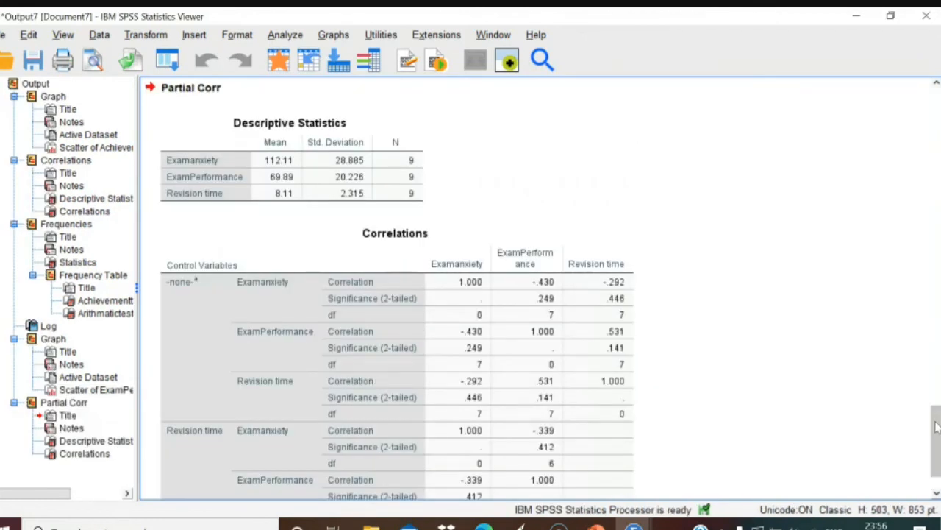
{"action": "scroll", "coordinate": [934, 425], "scroll_direction": "down", "scroll_amount": 2}
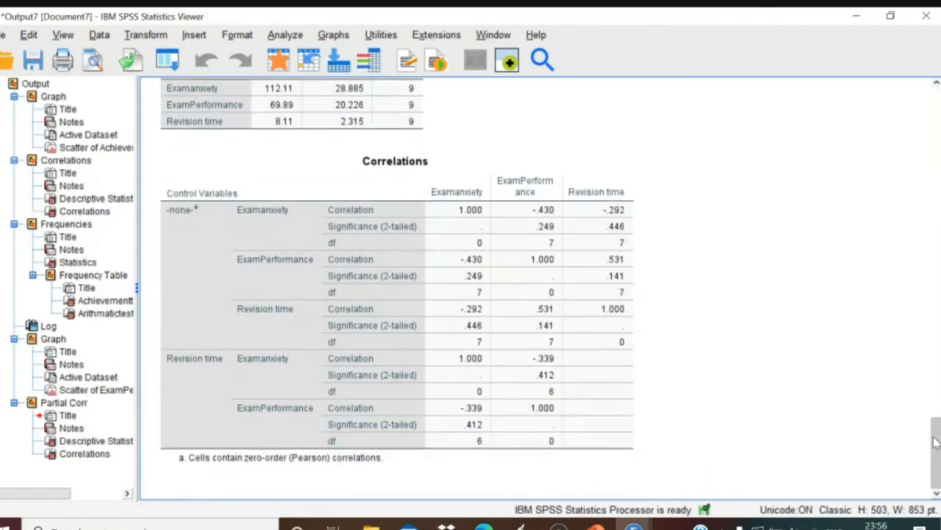
{"action": "left_click", "coordinate": [460, 287]}
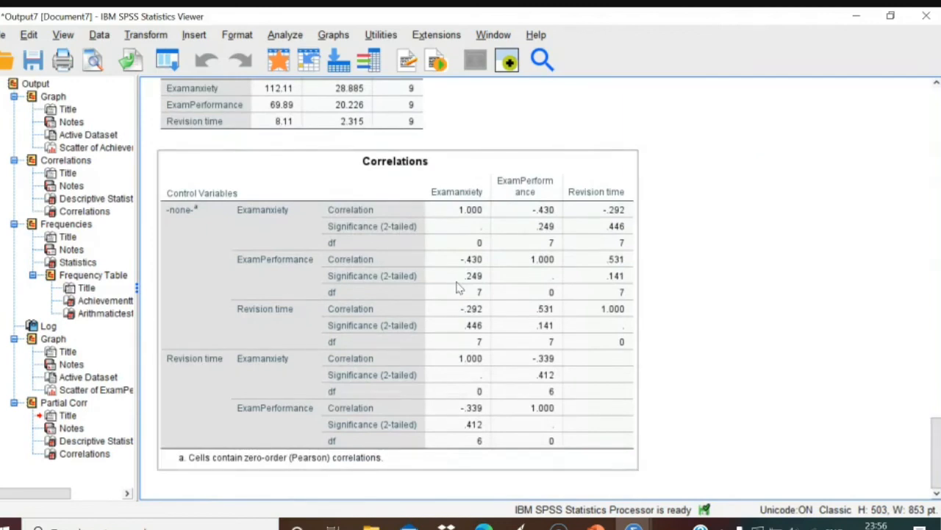
{"action": "left_click", "coordinate": [640, 355]}
{"action": "mouse_move", "coordinate": [931, 433]}
{"action": "left_mouse_down"}
{"action": "mouse_move", "coordinate": [920, 387]}
{"action": "mouse_move", "coordinate": [923, 420]}
{"action": "left_mouse_up"}
{"action": "scroll", "coordinate": [923, 421], "scroll_direction": "down", "scroll_amount": 3}
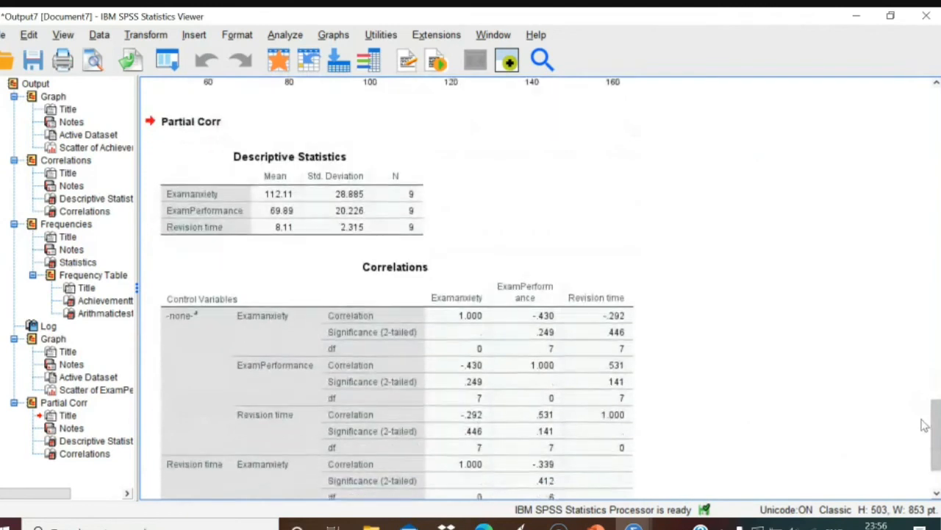
{"action": "left_click", "coordinate": [590, 361]}
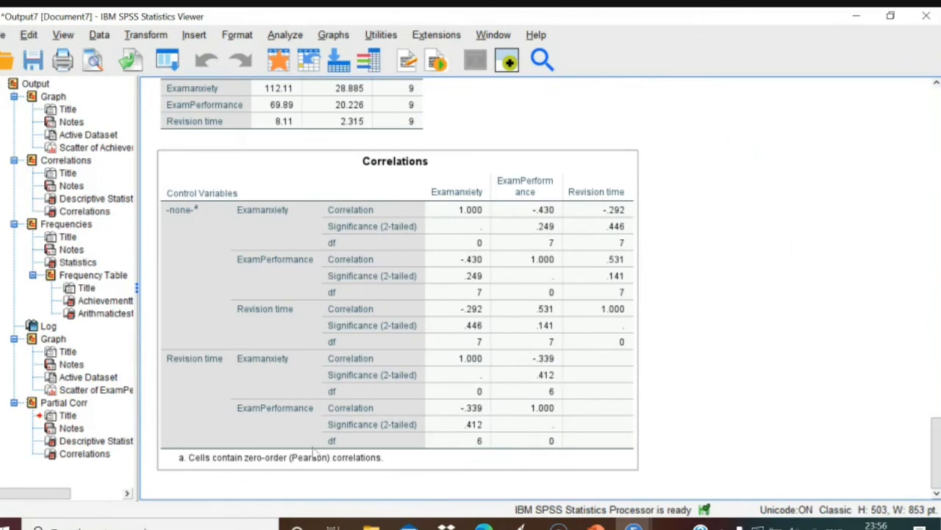
{"action": "left_click", "coordinate": [256, 480]}
{"action": "left_click", "coordinate": [398, 432]}
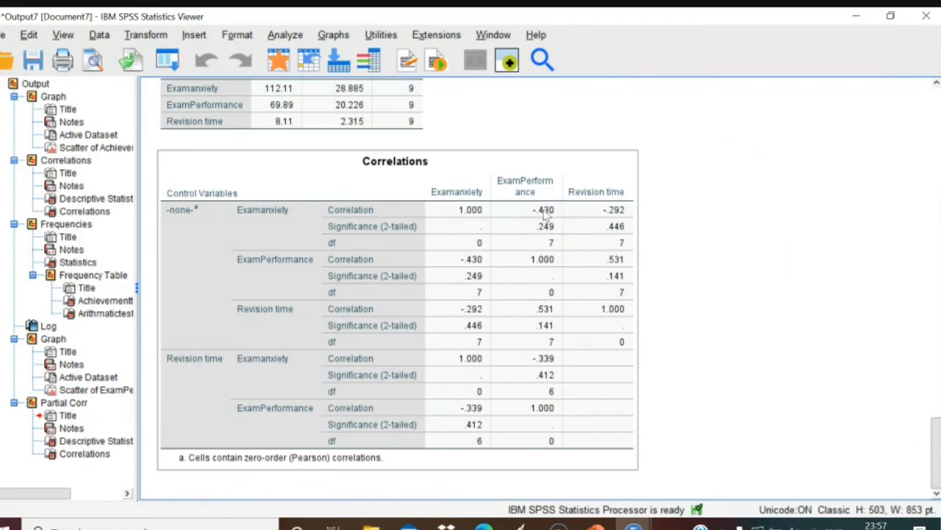
{"action": "left_click", "coordinate": [723, 406]}
{"action": "mouse_move", "coordinate": [596, 526]}
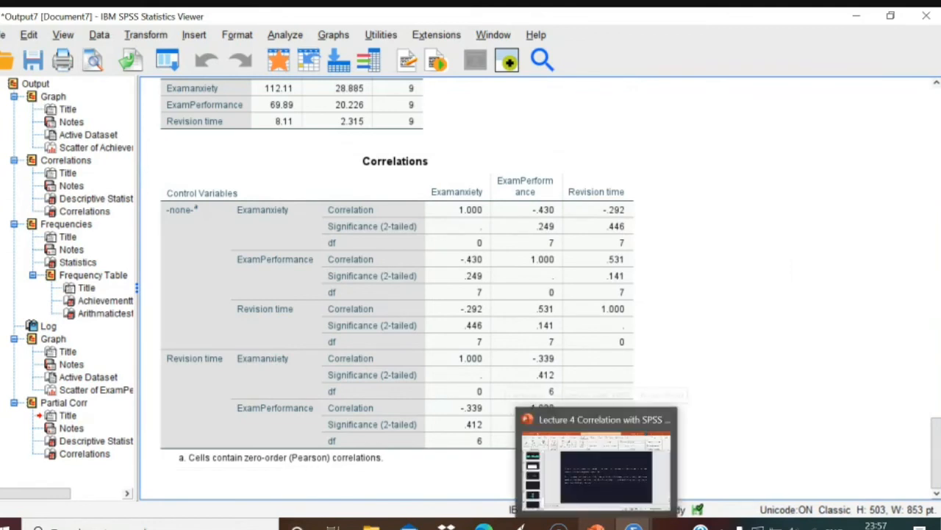
Switch from the Output7 results window to the empty Data Editor window.
{"action": "left_click", "coordinate": [634, 525]}
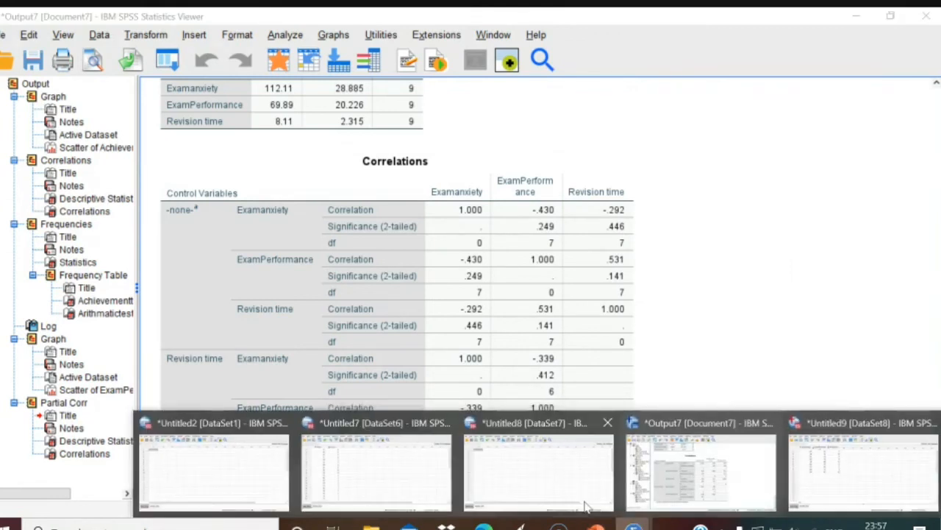
{"action": "left_click", "coordinate": [660, 488]}
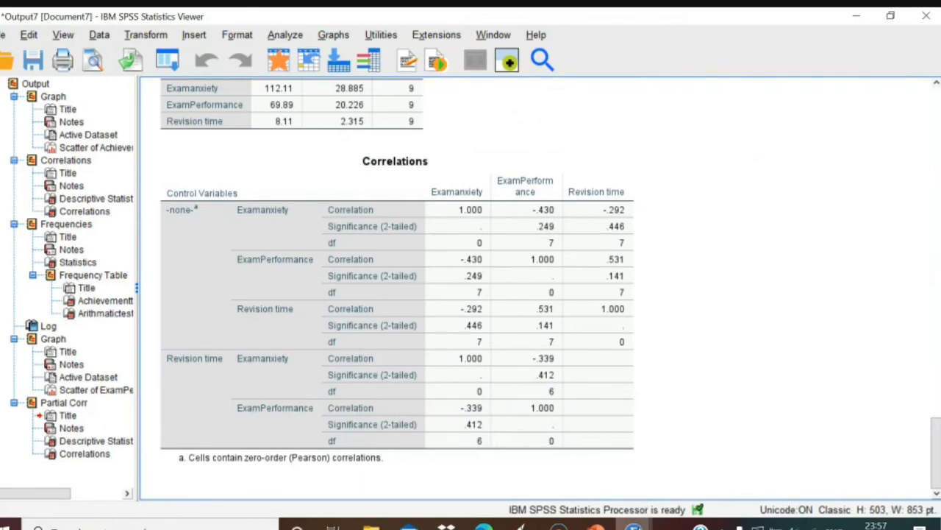
{"action": "left_click", "coordinate": [634, 525]}
{"action": "left_click", "coordinate": [572, 463]}
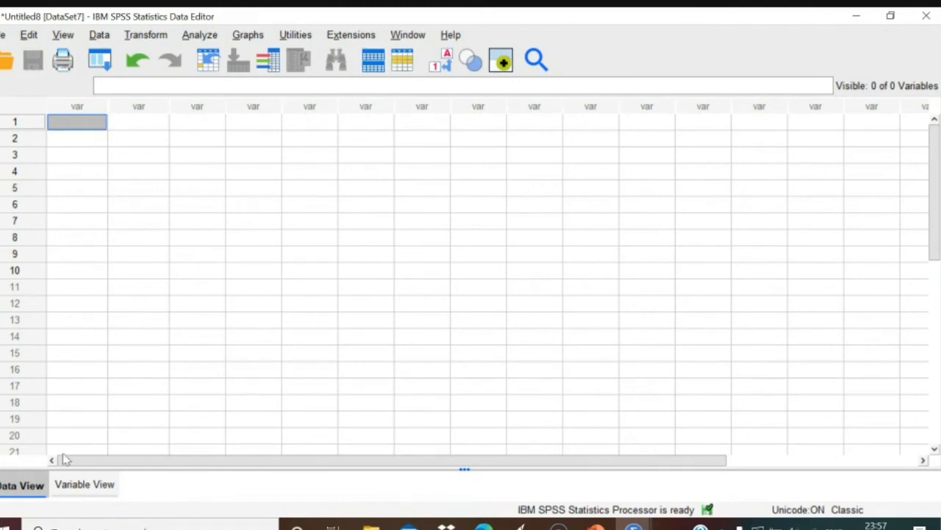
Toggle between Variable View and Data View, then bring the Google Meet call forward.
{"action": "left_click", "coordinate": [73, 485]}
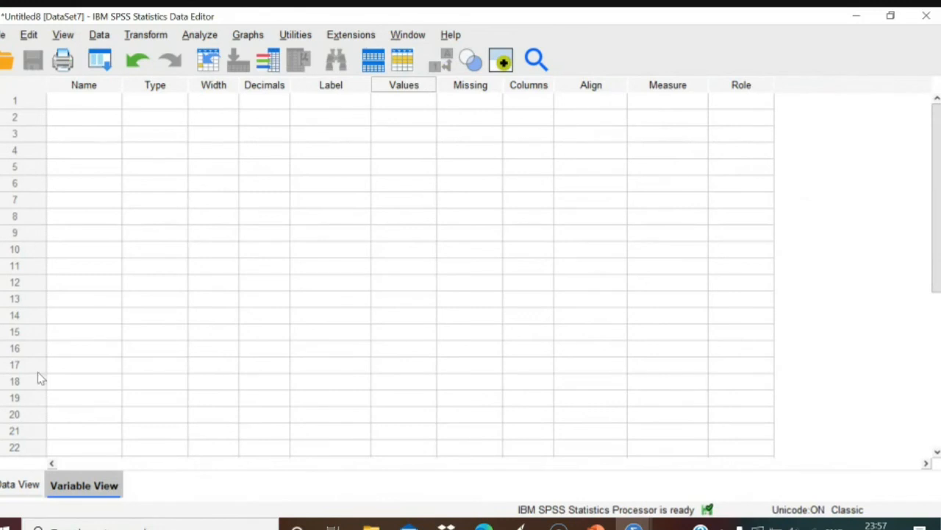
{"action": "left_click", "coordinate": [21, 484]}
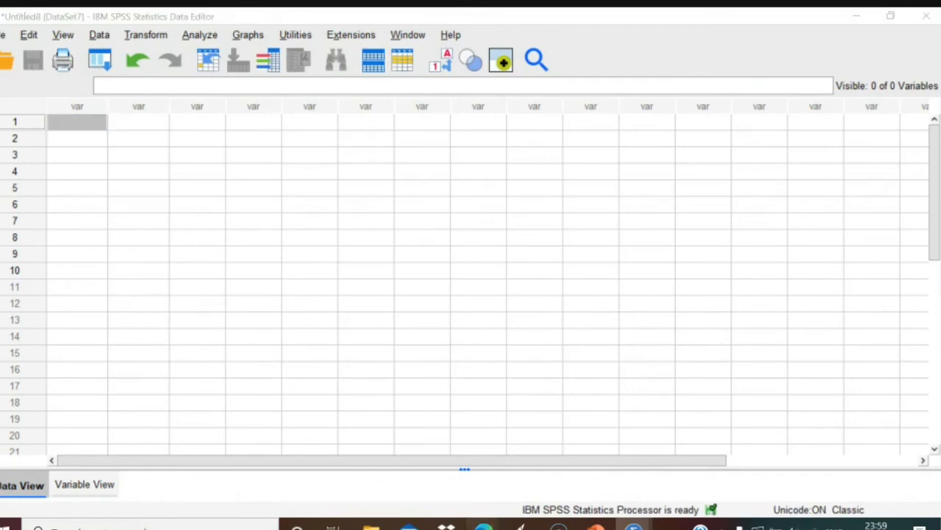
{"action": "mouse_move", "coordinate": [483, 526]}
{"action": "left_click", "coordinate": [451, 485]}
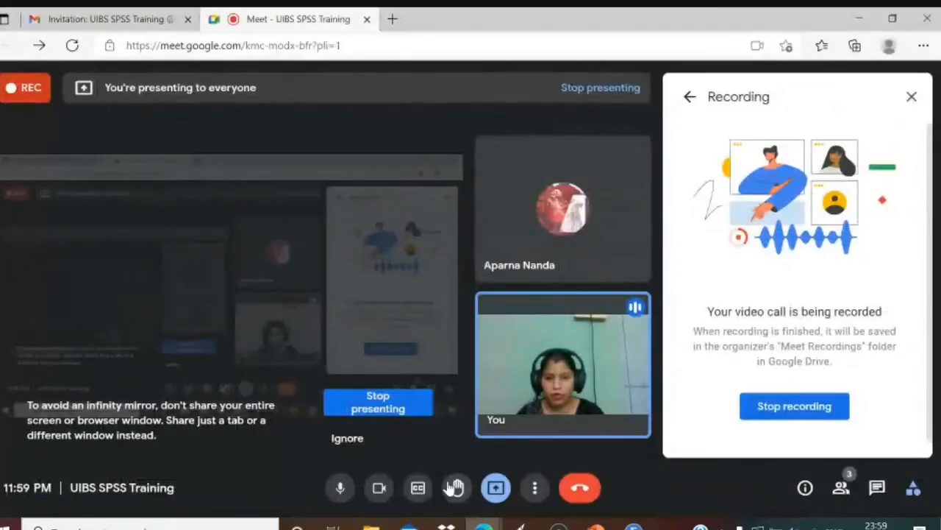